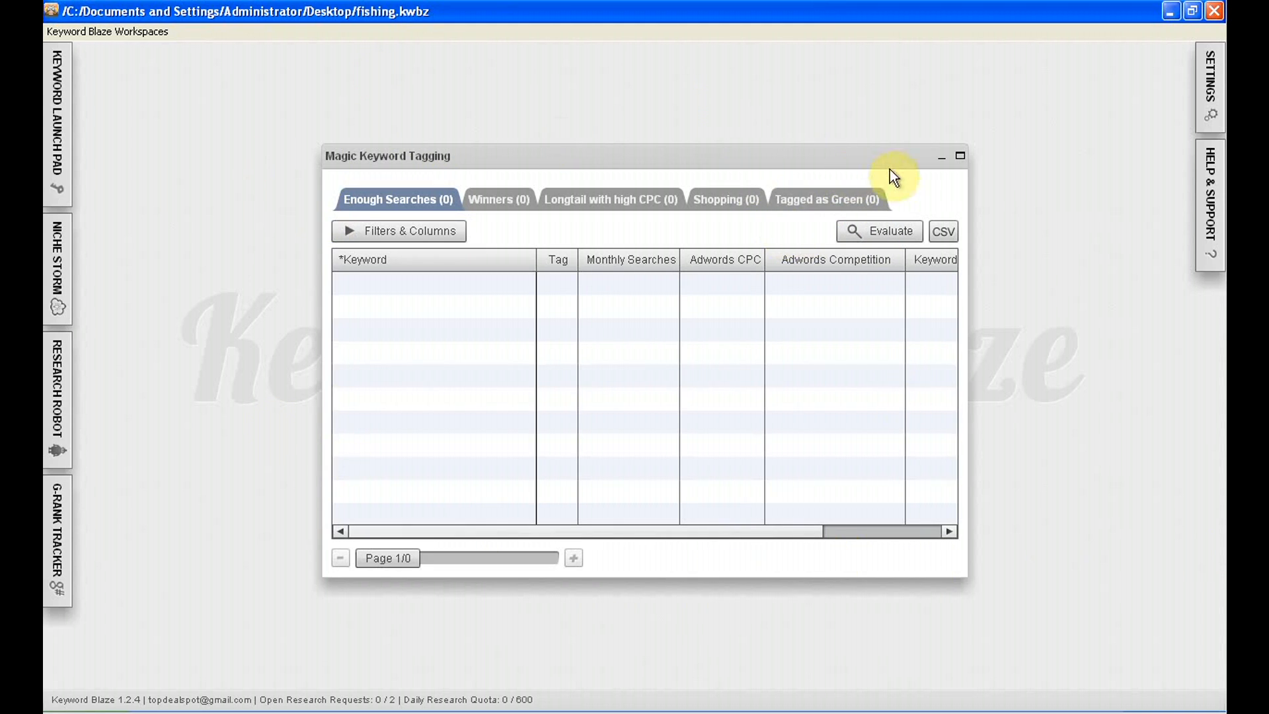
Create a new Keyword Blaze workspace named fishing in My Documents
{"action": "left_click", "coordinate": [941, 158]}
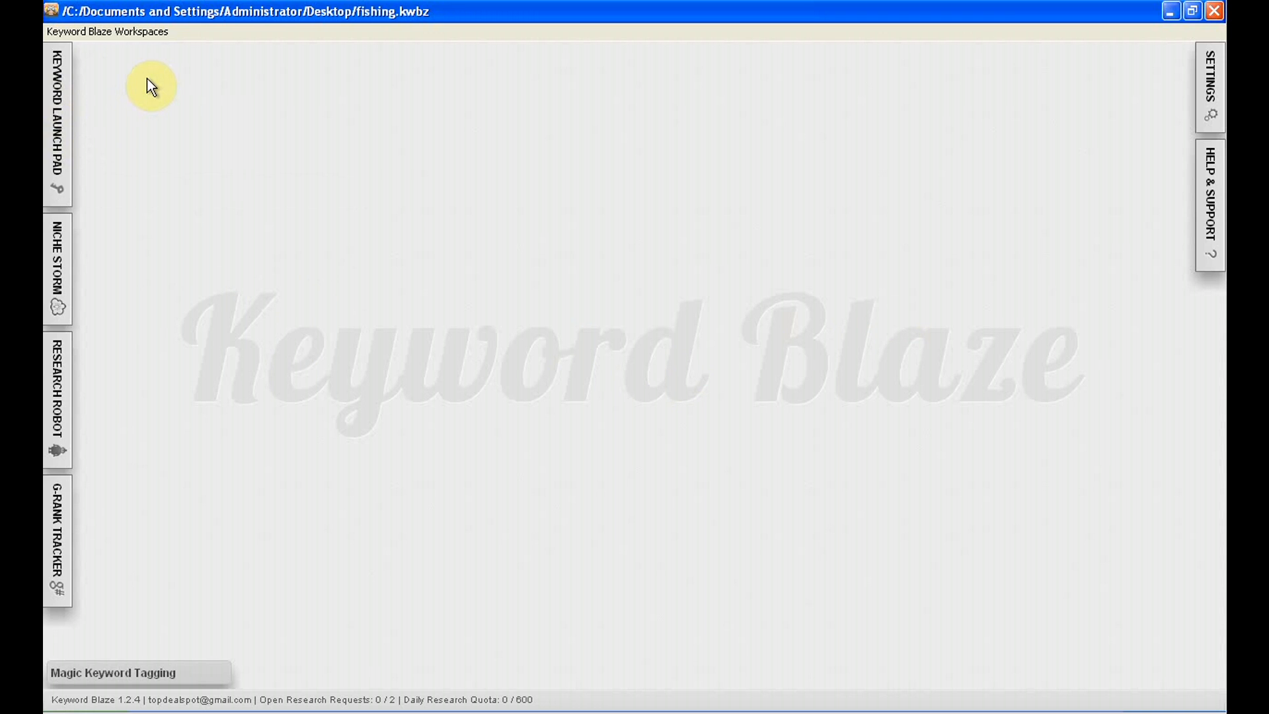
{"action": "left_click", "coordinate": [148, 30]}
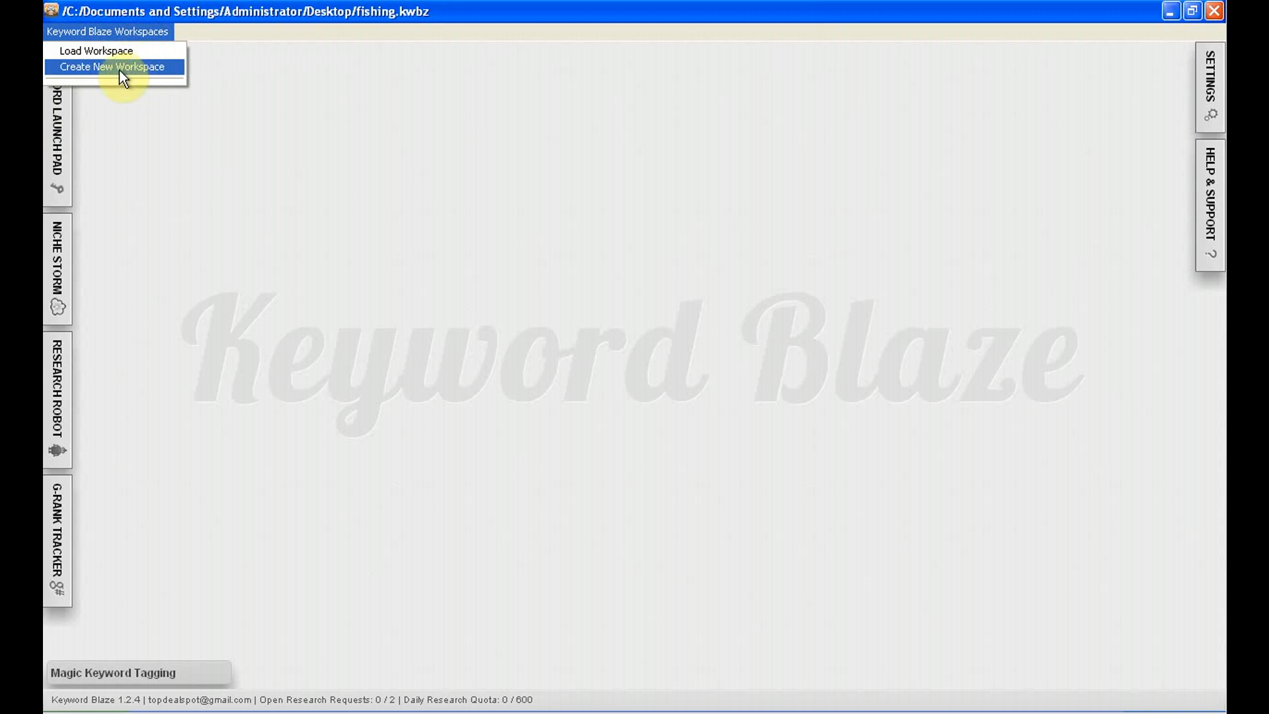
{"action": "left_click", "coordinate": [154, 68]}
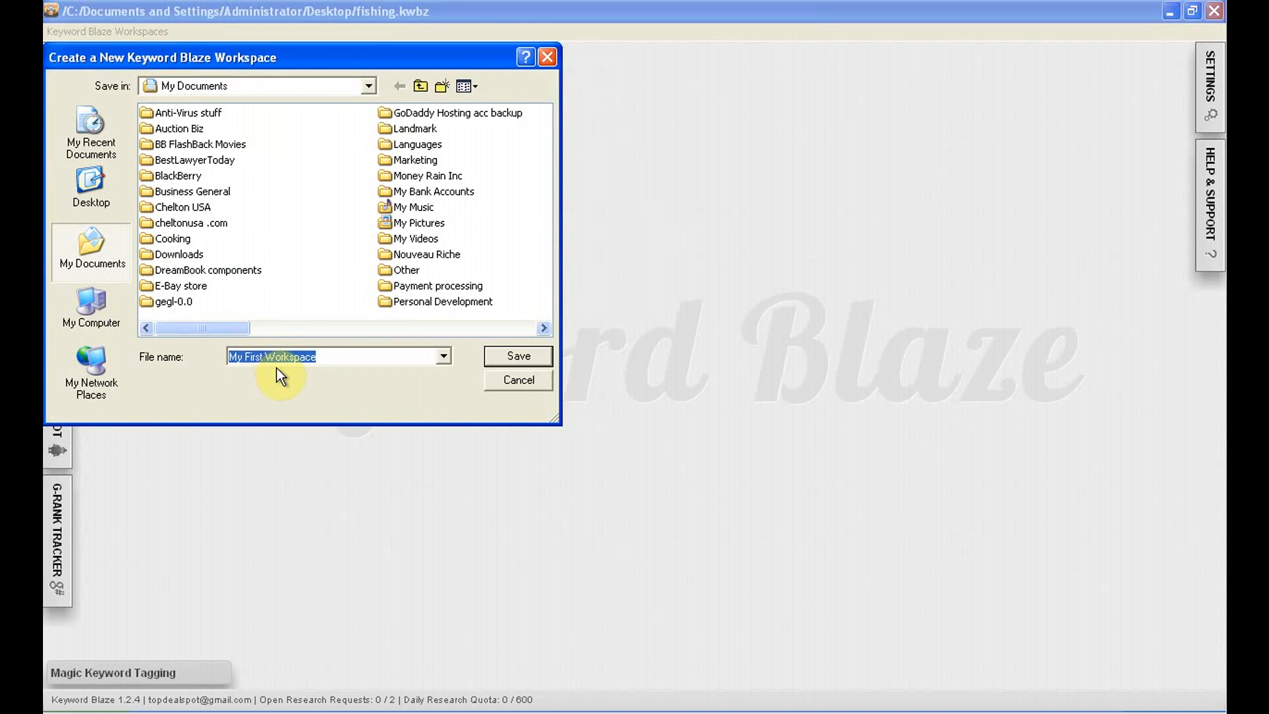
{"action": "type", "text": "fishing"}
{"action": "left_click", "coordinate": [501, 357]}
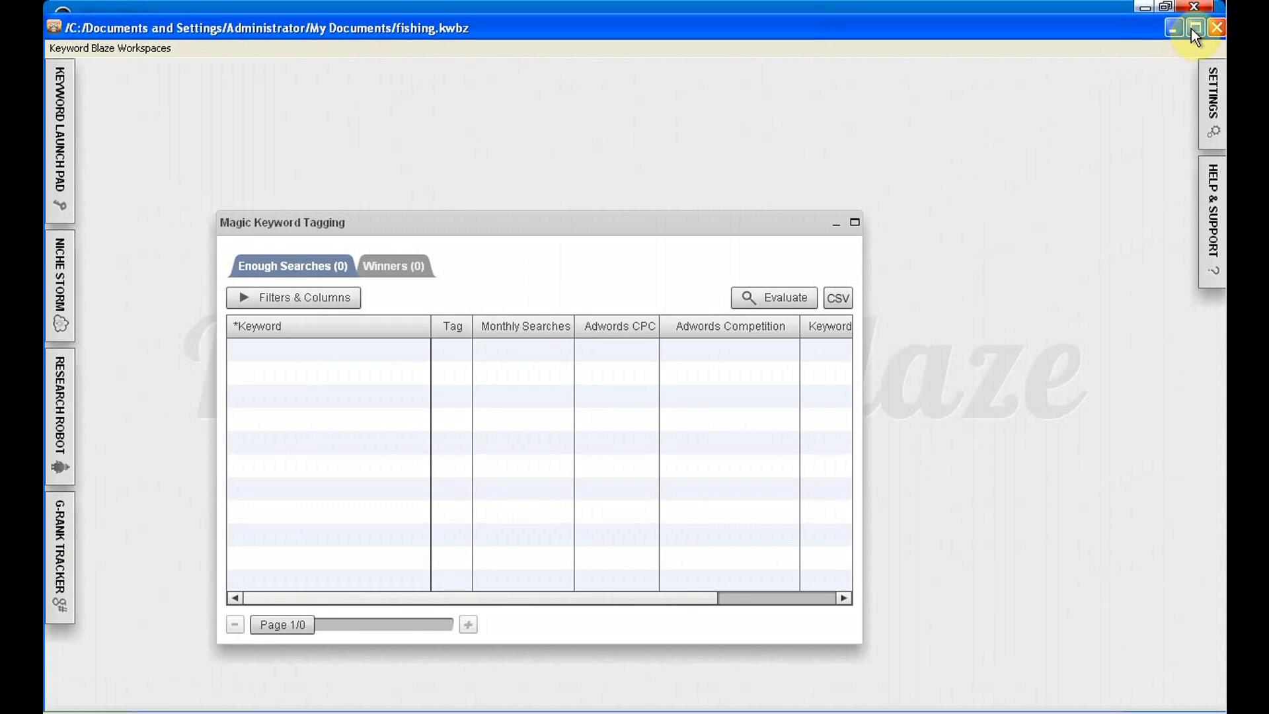
Maximize the new workspace window and minimize its Magic Keyword Tagging window after moving it toward the centre
{"action": "left_click", "coordinate": [1195, 29]}
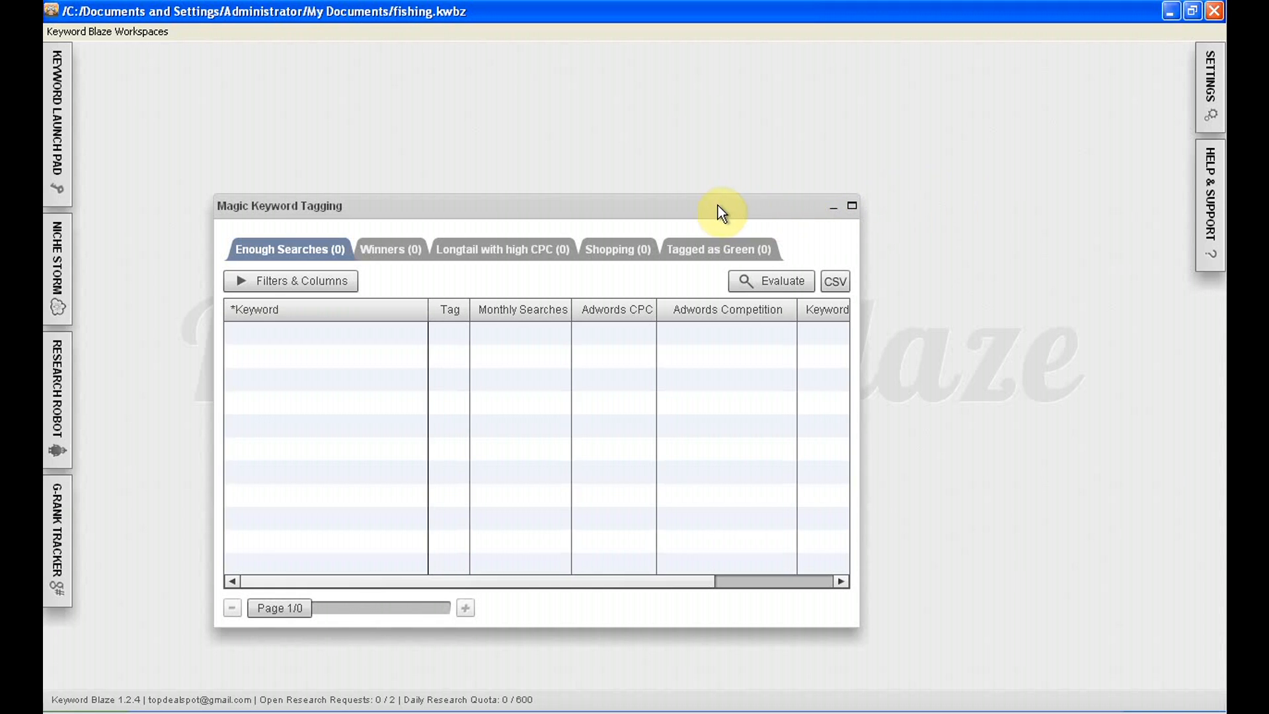
{"action": "left_click_drag", "start_coordinate": [714, 205], "coordinate": [815, 151]}
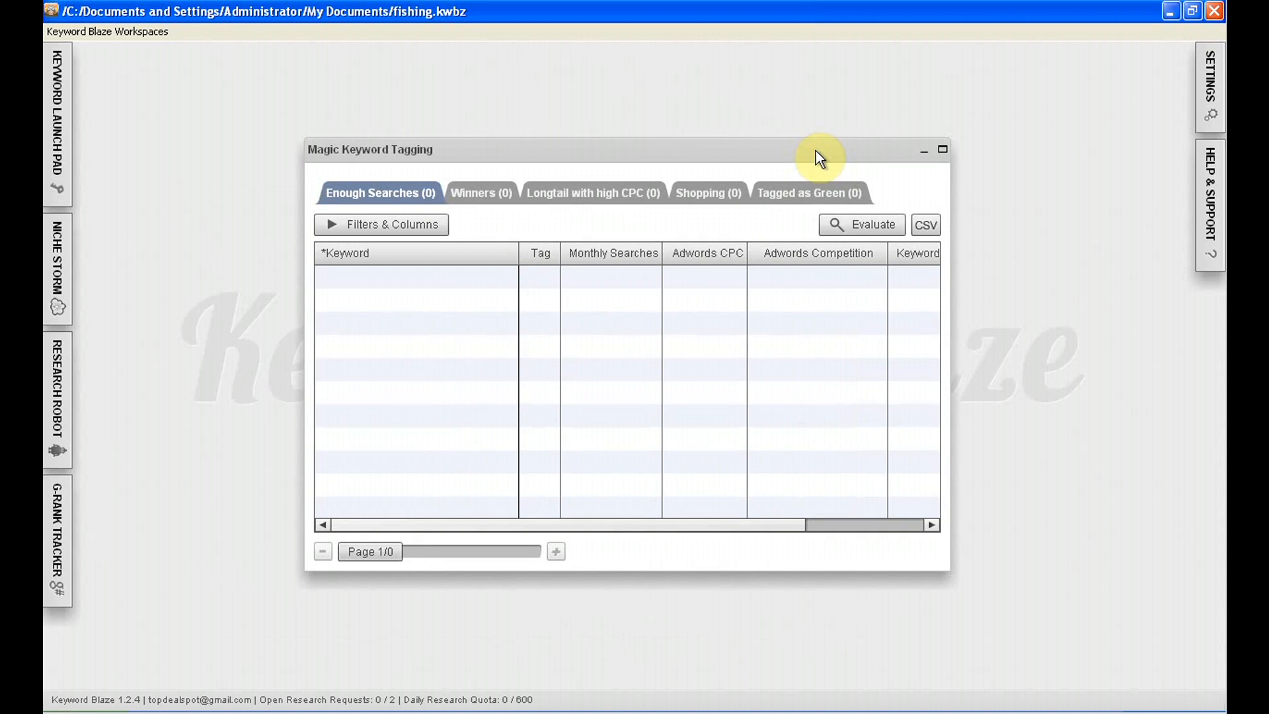
{"action": "left_click", "coordinate": [924, 151]}
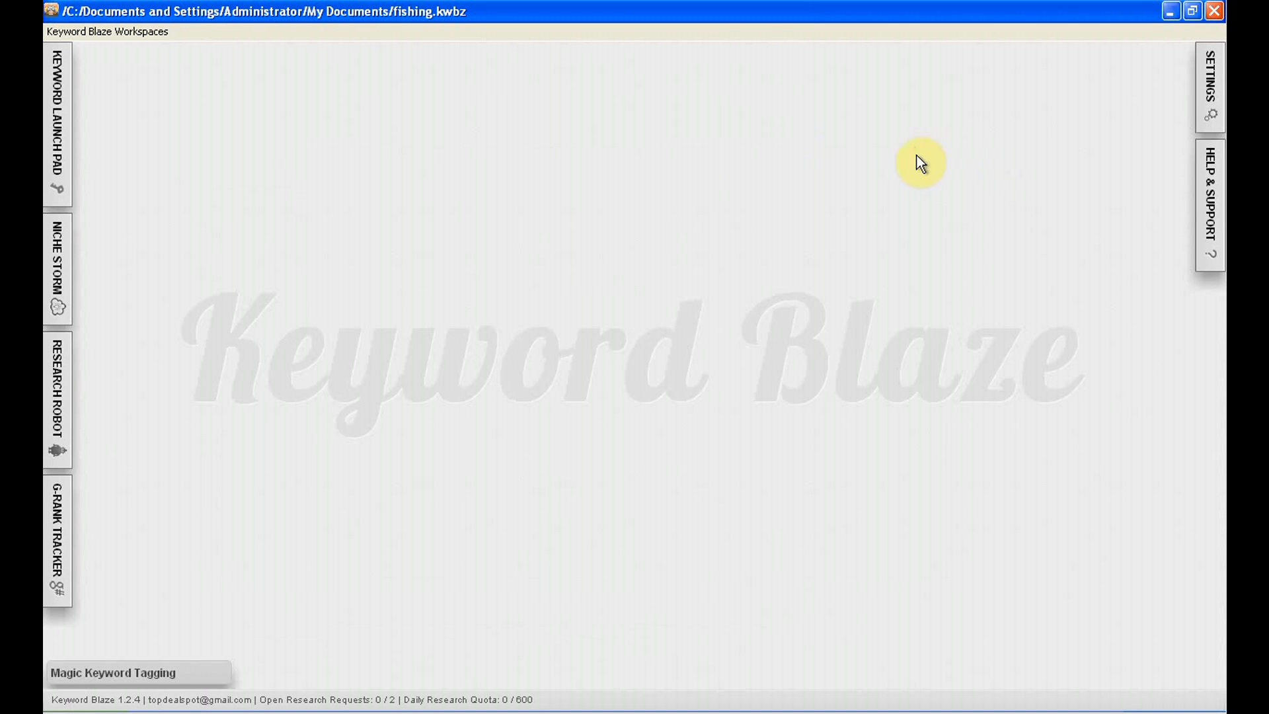
Examine the Keyword Launch Pad's single and multiple seed keyword fields and its country and language options, and collapse it
{"action": "left_click", "coordinate": [57, 99]}
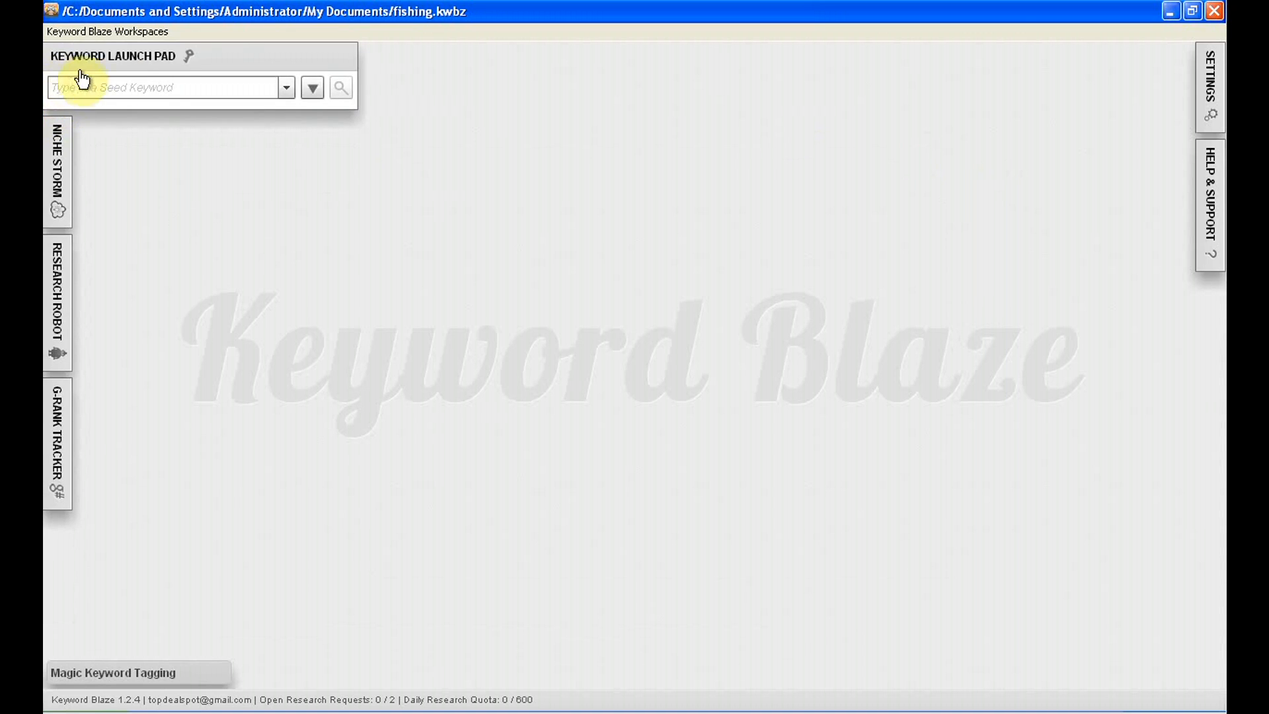
{"action": "left_click", "coordinate": [202, 90]}
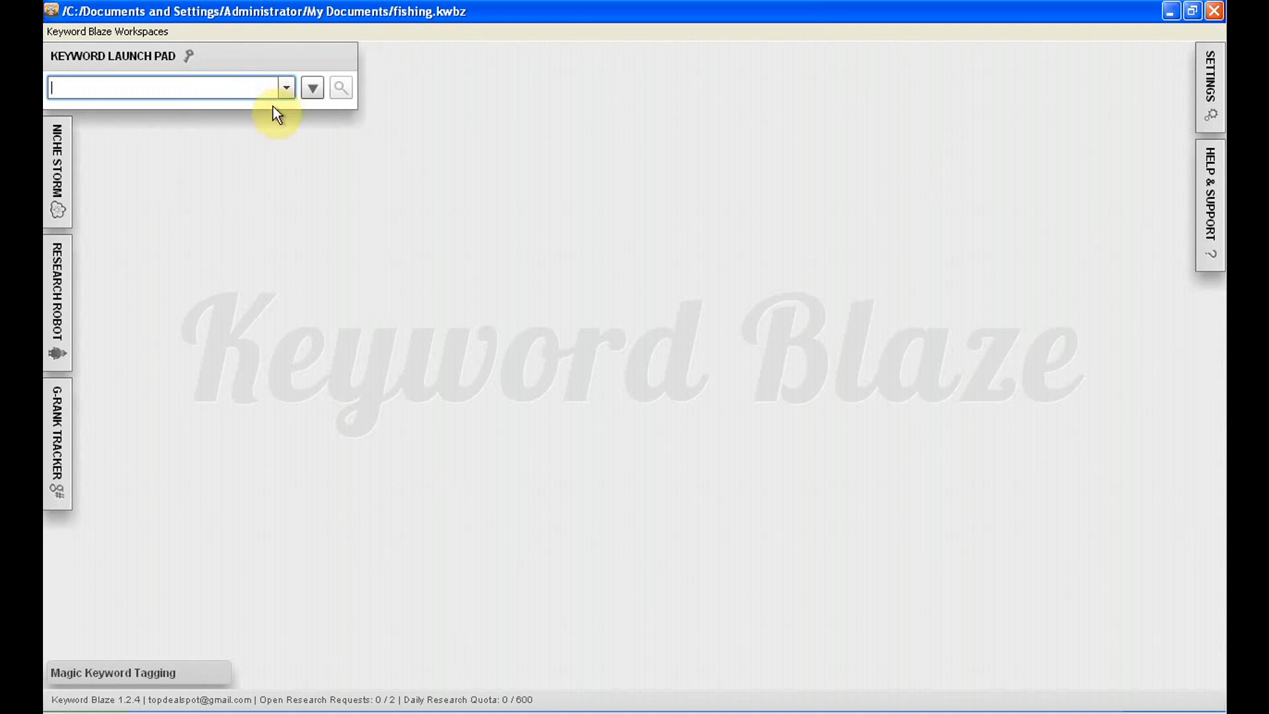
{"action": "left_click", "coordinate": [311, 89]}
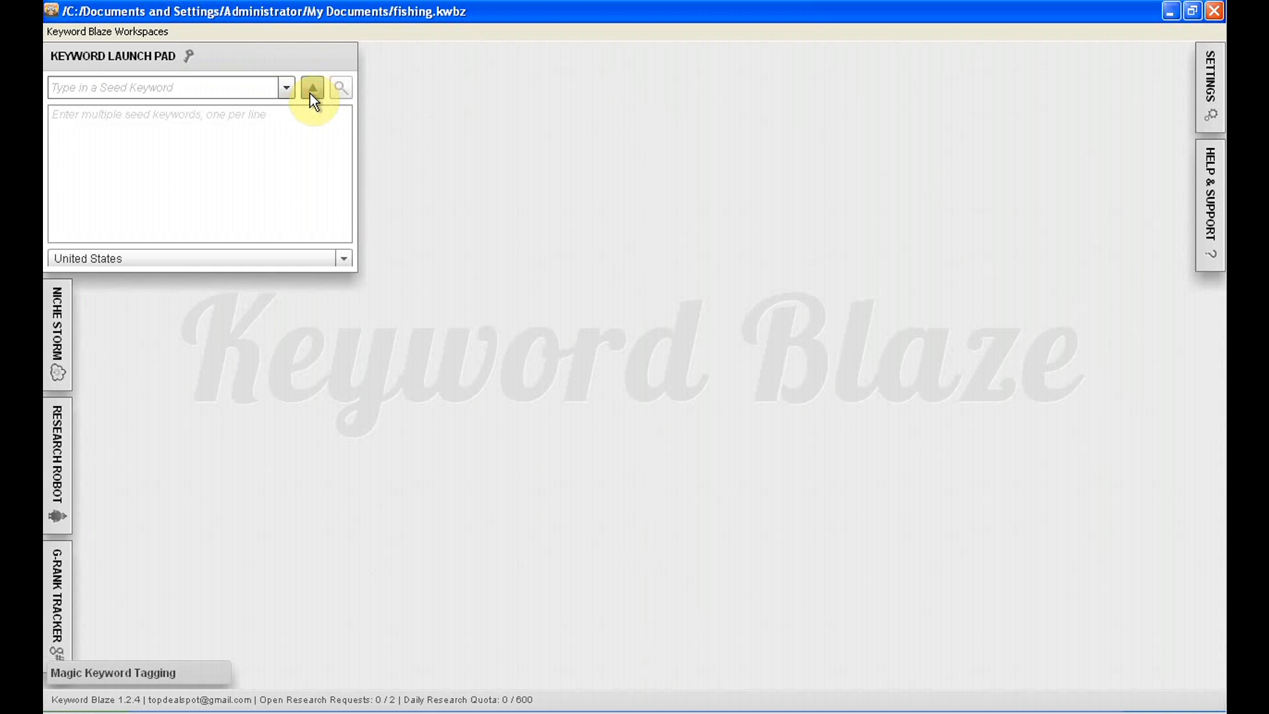
{"action": "left_click", "coordinate": [135, 132]}
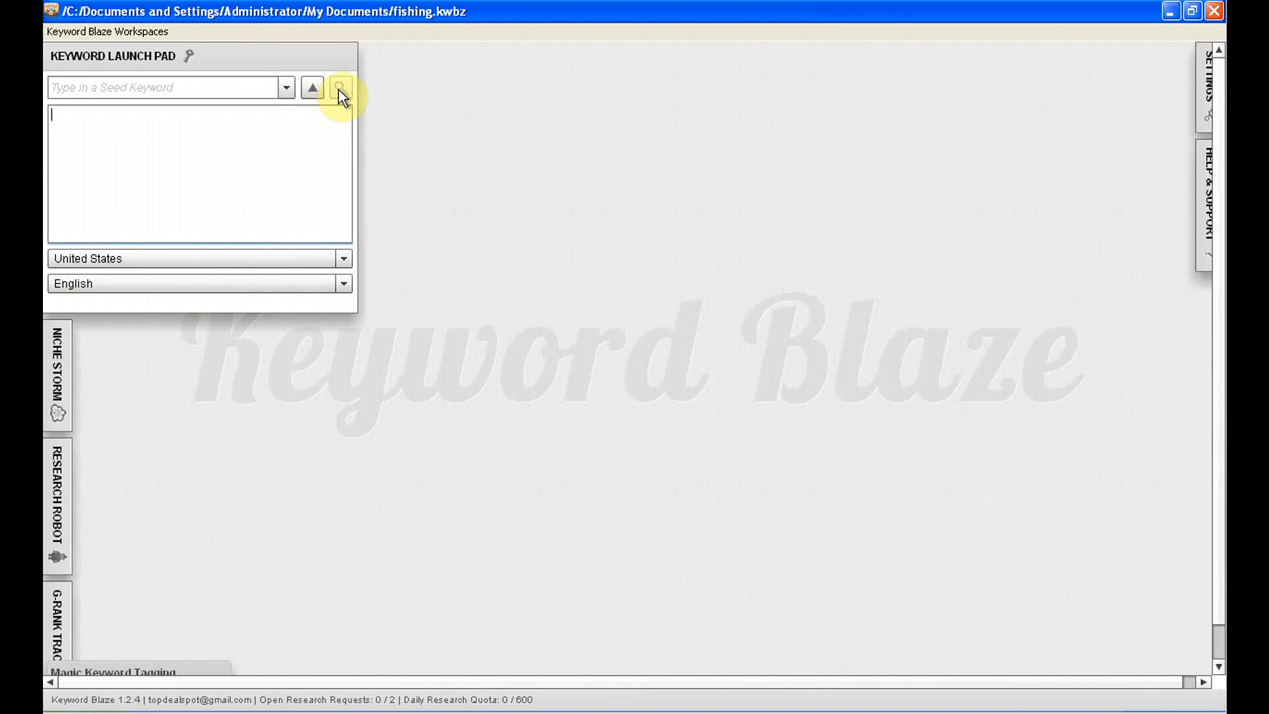
{"action": "left_click", "coordinate": [120, 61]}
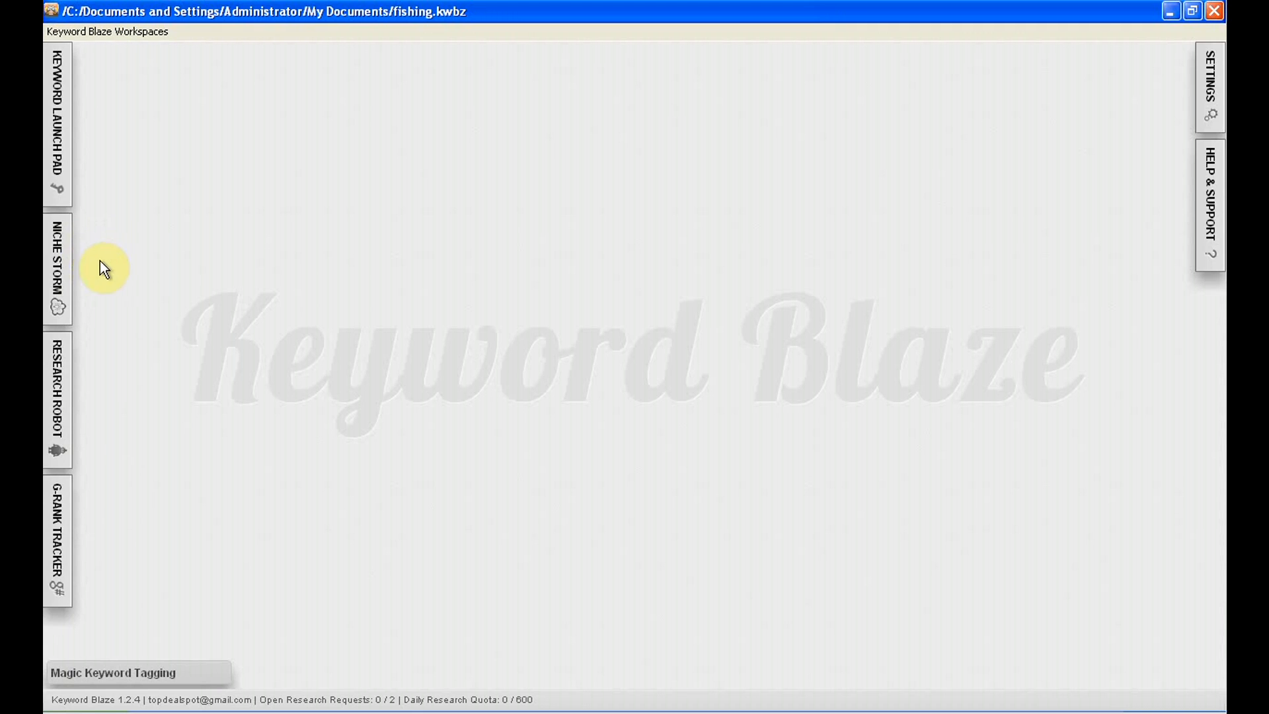
Examine the Research Robot's seed keyword field and its automatic stop durations, and collapse it
{"action": "left_click", "coordinate": [57, 370]}
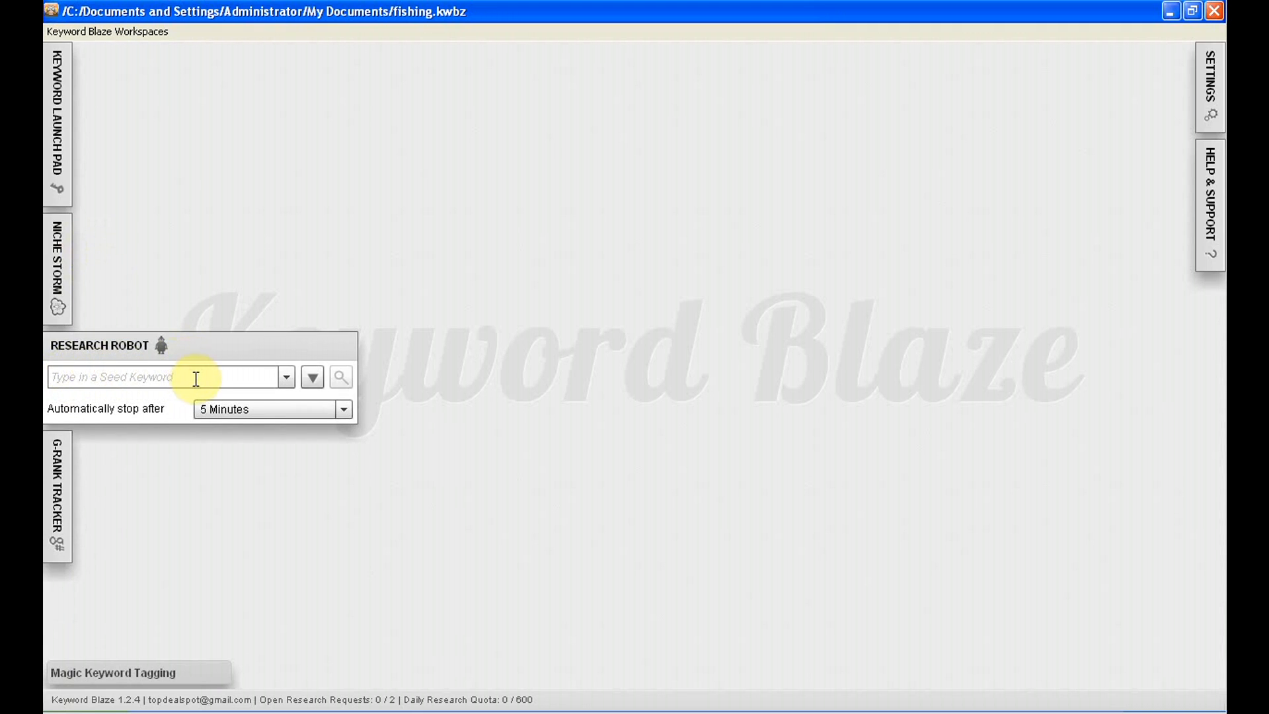
{"action": "left_click", "coordinate": [151, 378]}
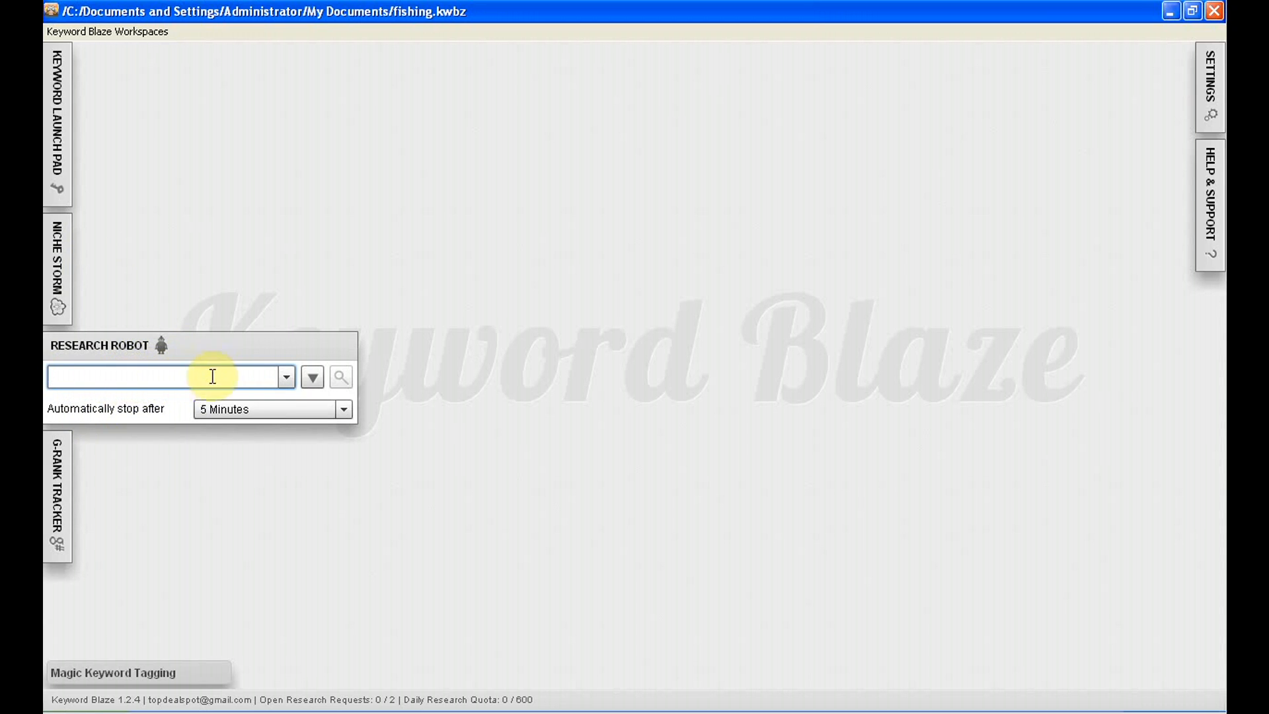
{"action": "left_click", "coordinate": [345, 411]}
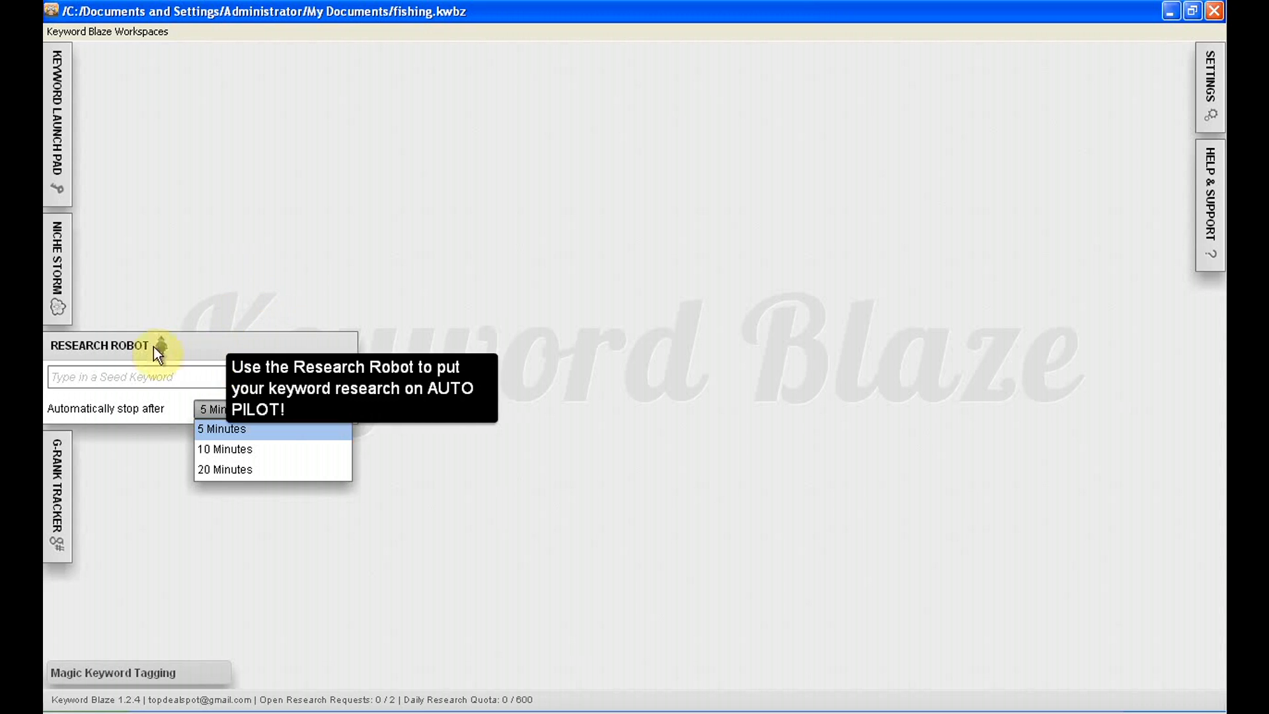
{"action": "left_click", "coordinate": [104, 345]}
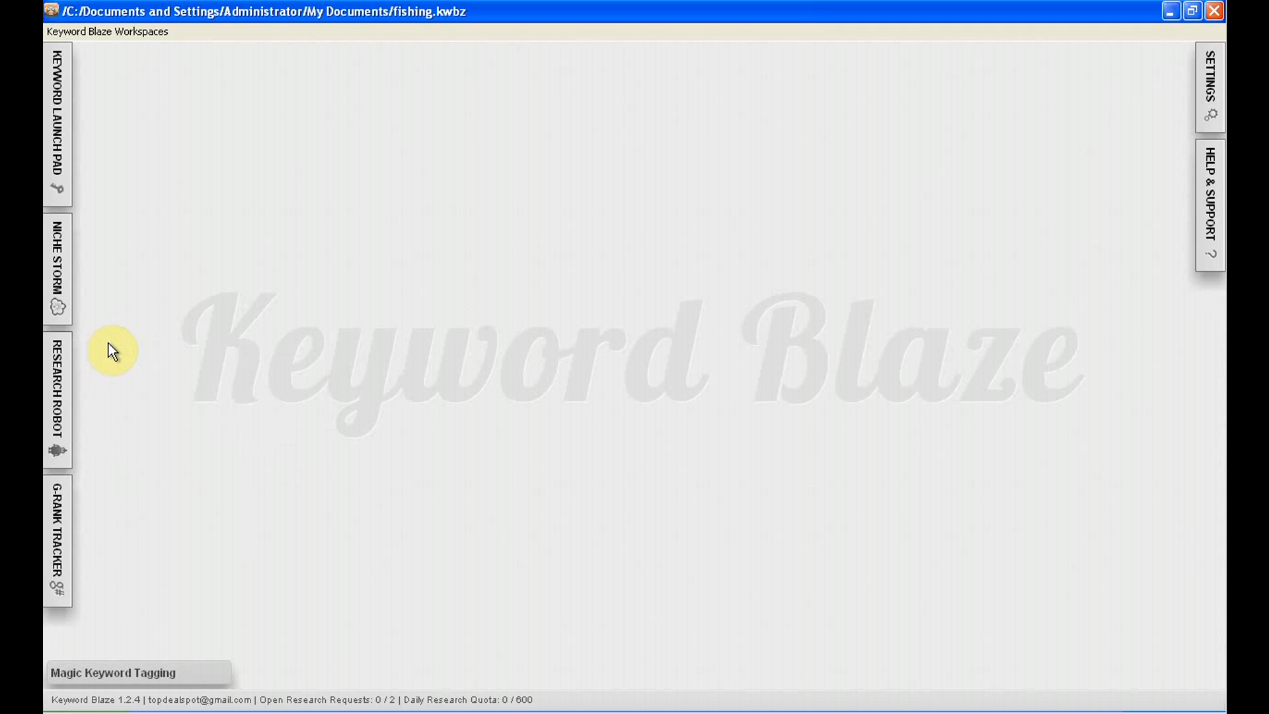
Run a Niche Storm search for "fishing" across all countries and languages, and close its results window and the search form
{"action": "left_click", "coordinate": [67, 268]}
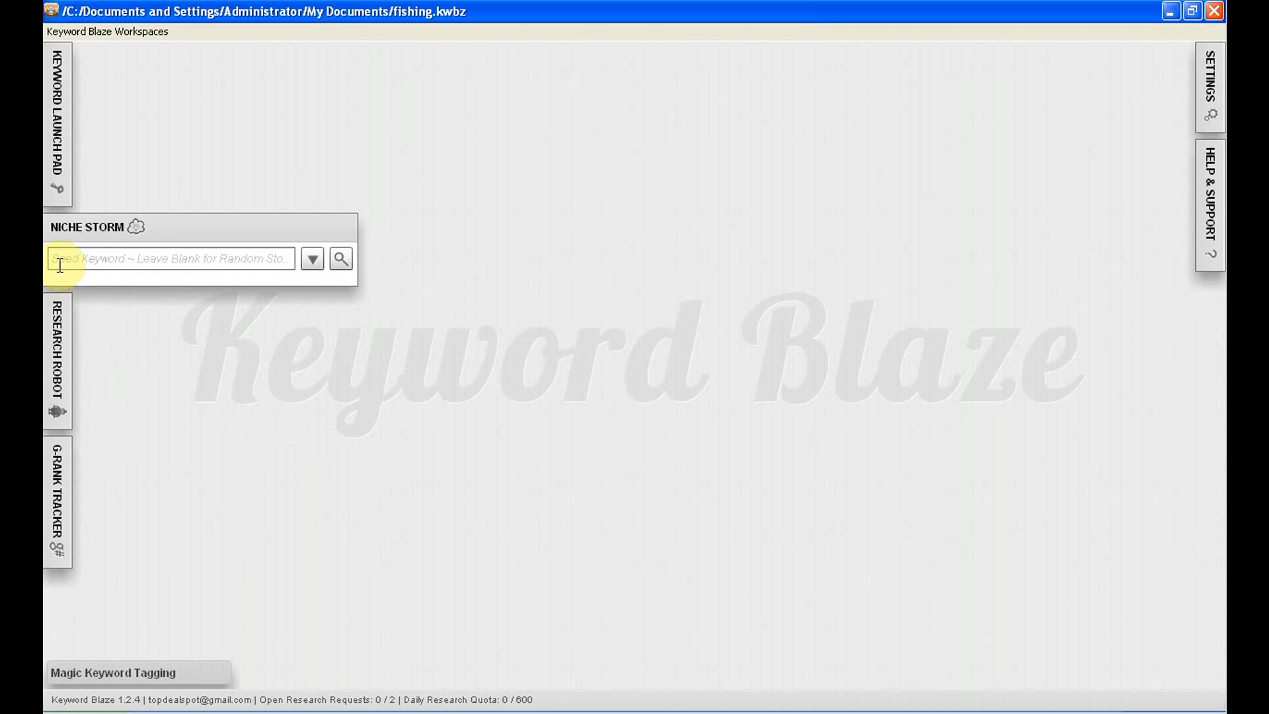
{"action": "left_click", "coordinate": [186, 258]}
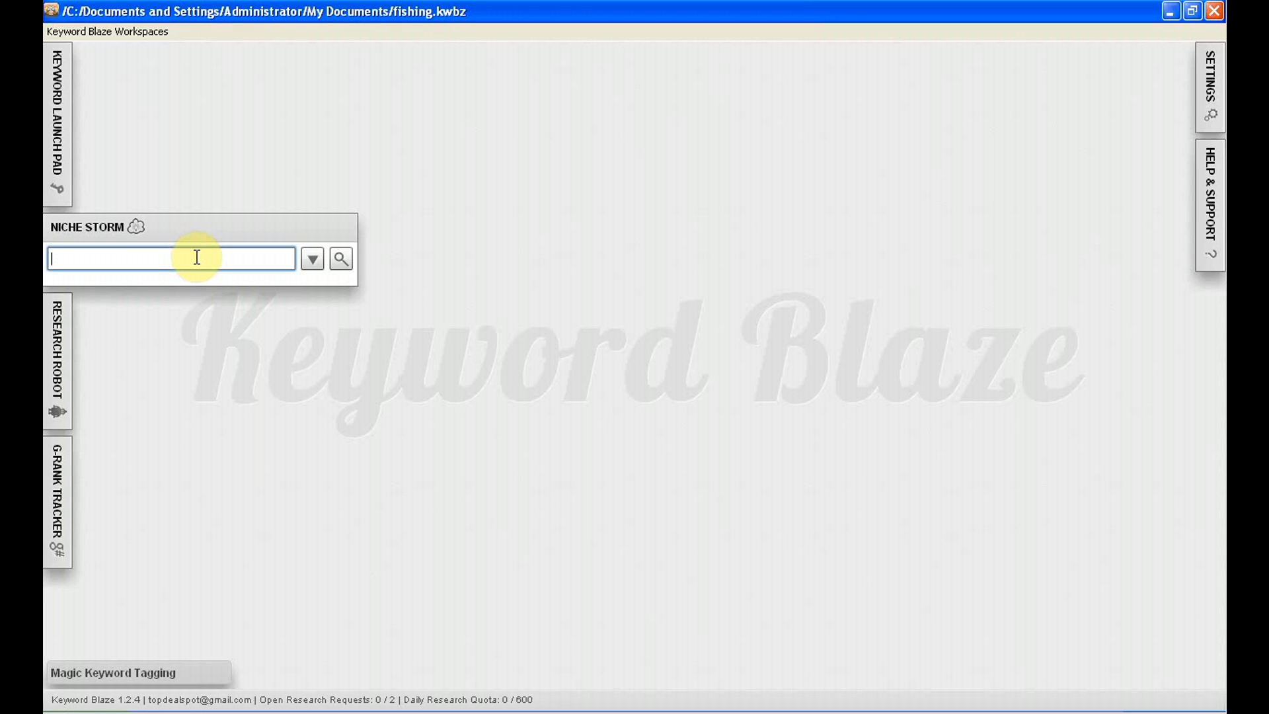
{"action": "type", "text": "fishing"}
{"action": "left_click", "coordinate": [312, 259]}
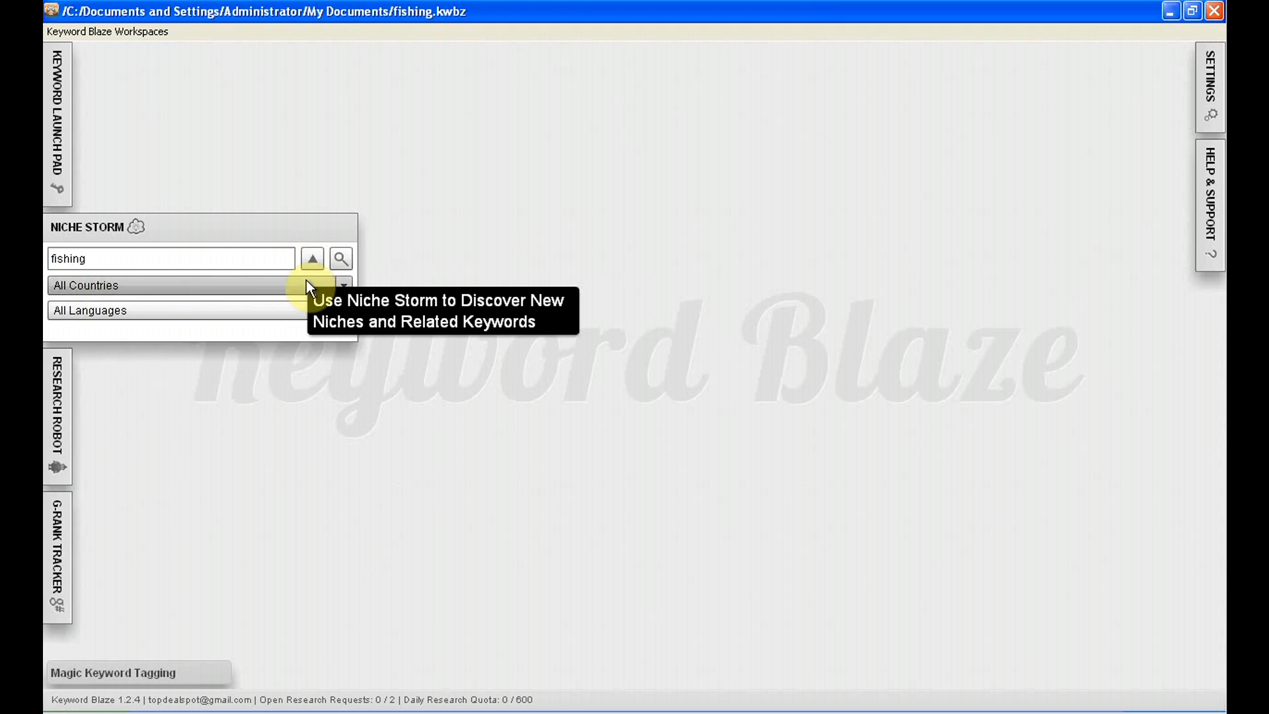
{"action": "left_click", "coordinate": [345, 260]}
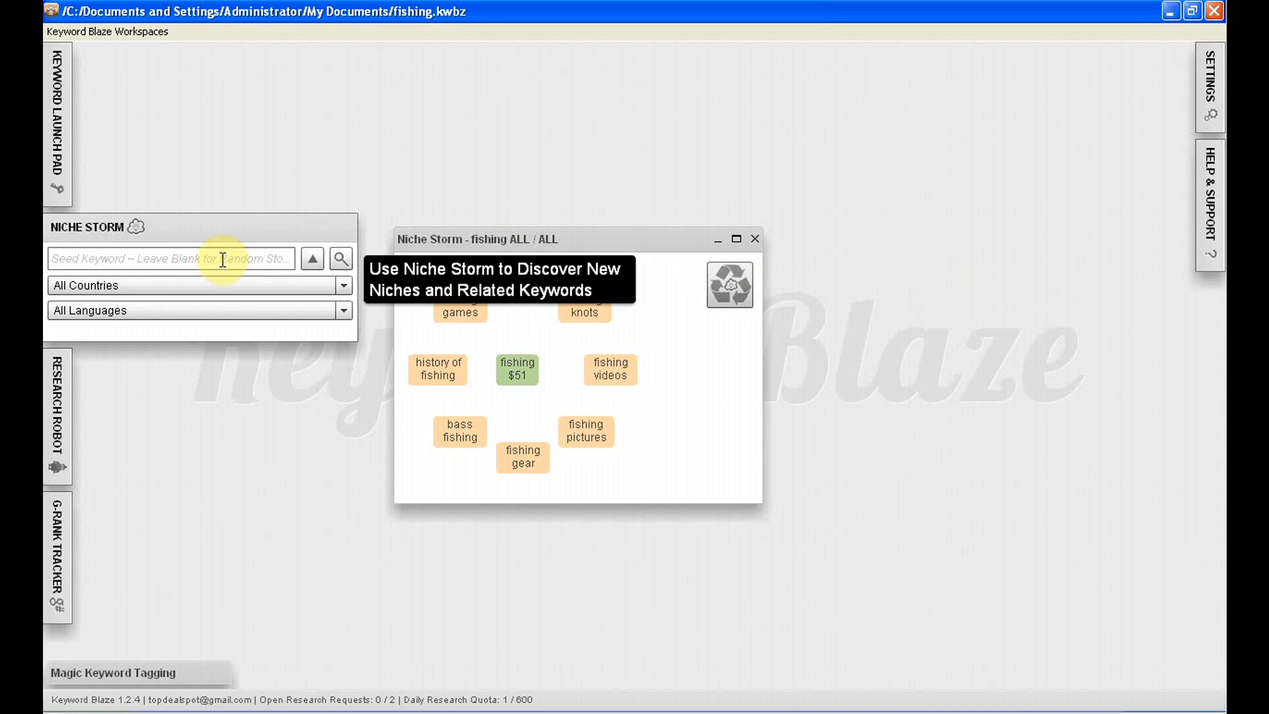
{"action": "left_click", "coordinate": [755, 240]}
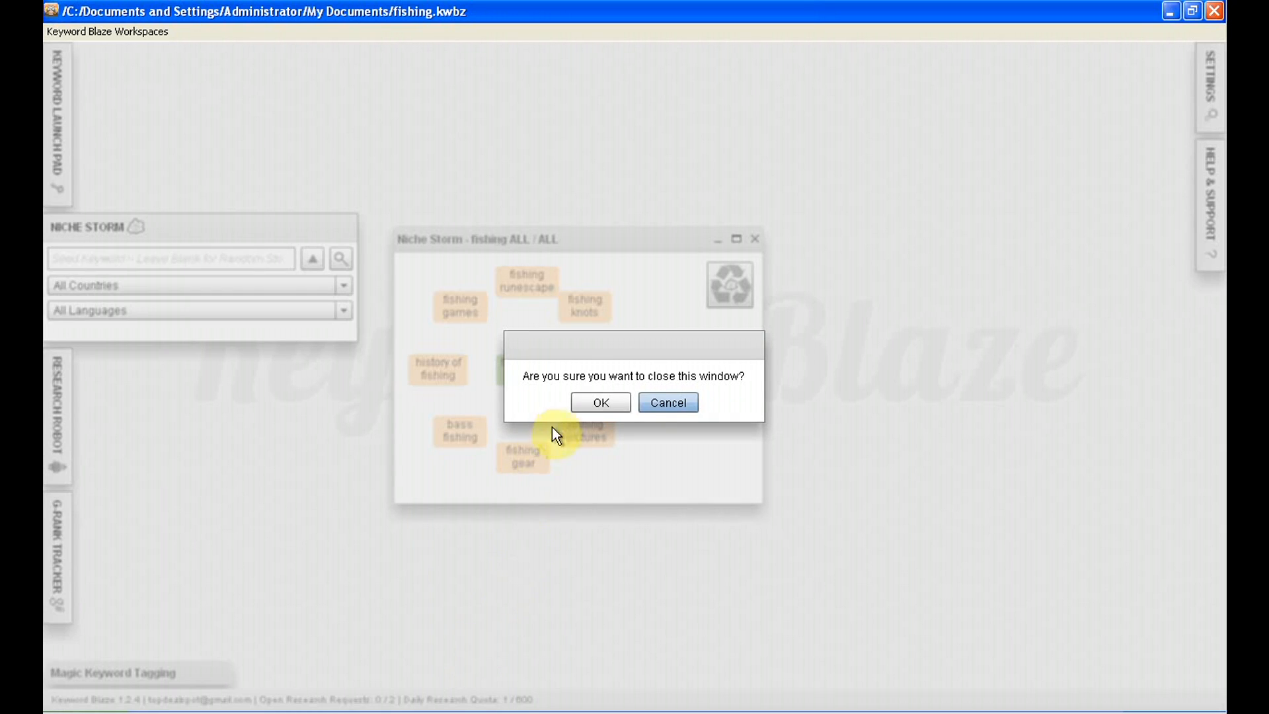
{"action": "left_click", "coordinate": [593, 402]}
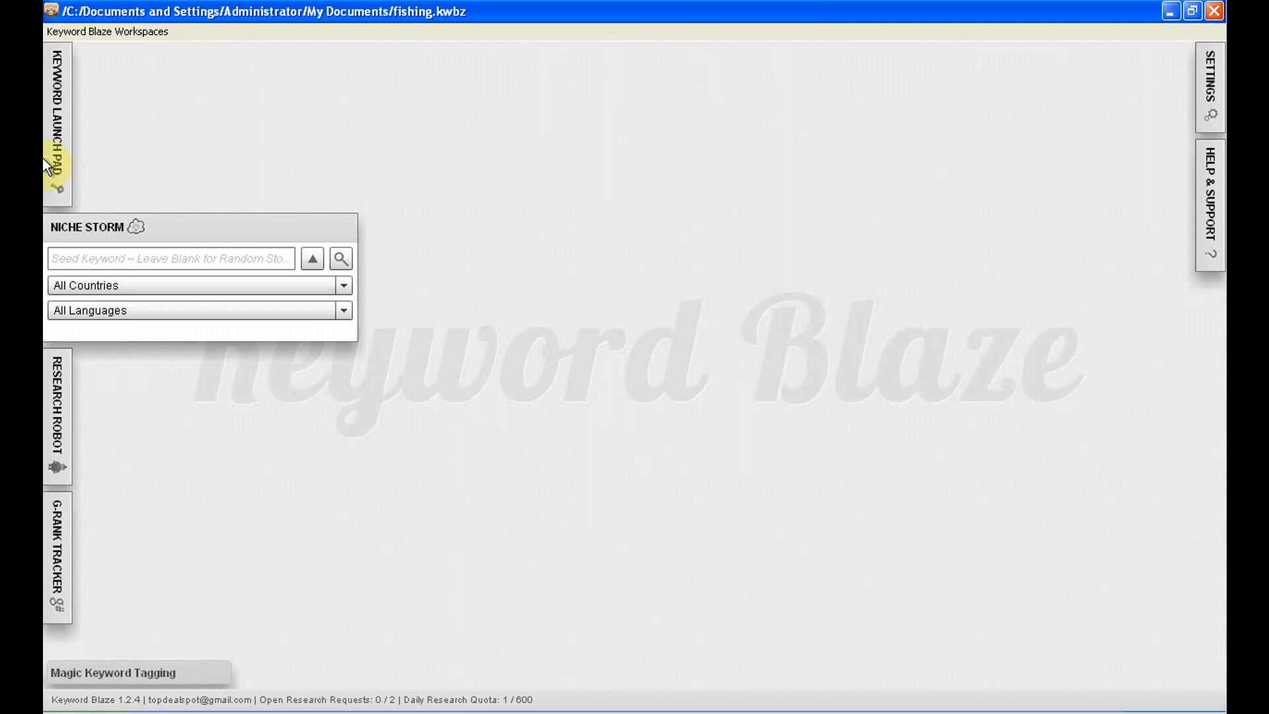
{"action": "left_click", "coordinate": [78, 228]}
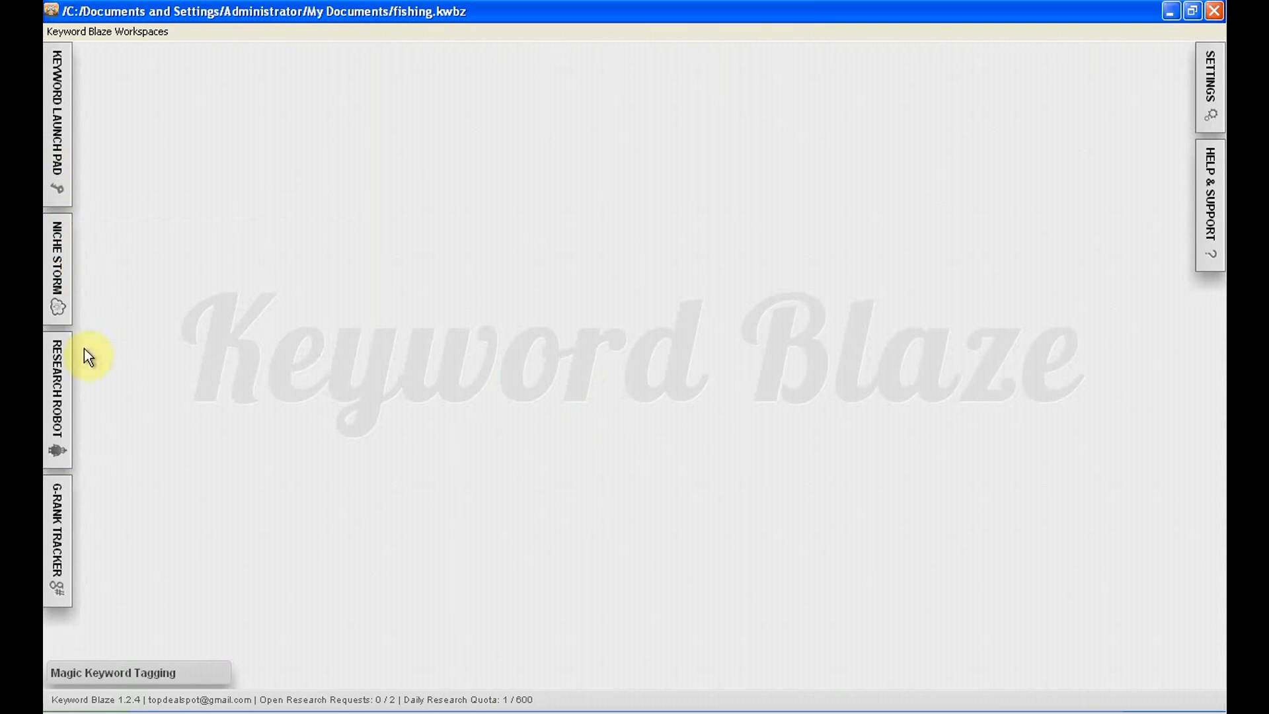
Examine the G-Rank Tracker's domain name and search terms fields, and collapse it
{"action": "left_click", "coordinate": [57, 525]}
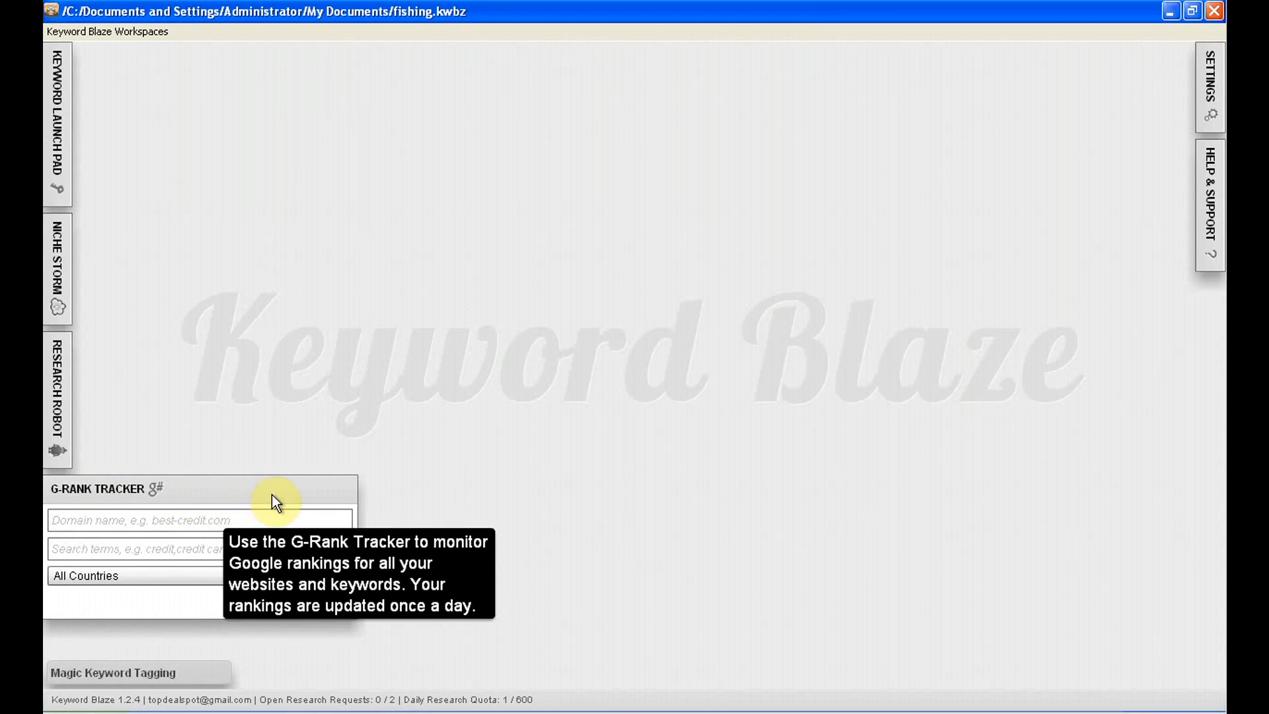
{"action": "left_click", "coordinate": [105, 521]}
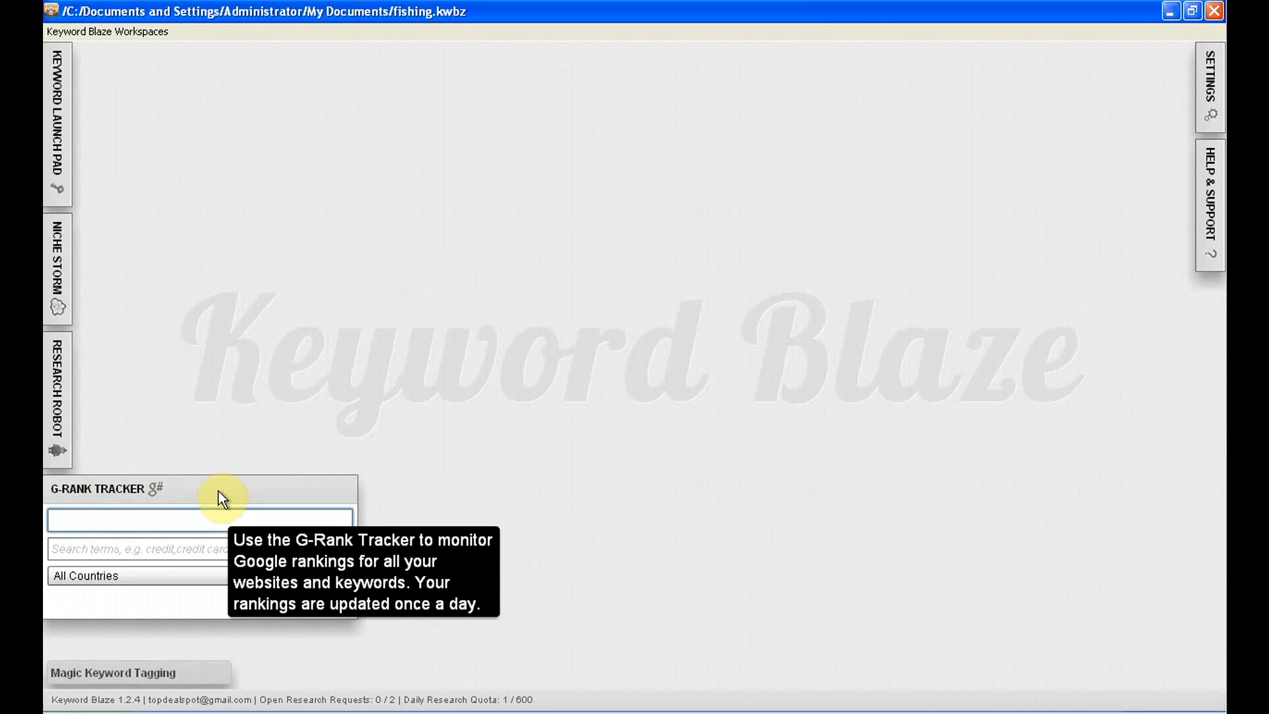
{"action": "left_click", "coordinate": [154, 551]}
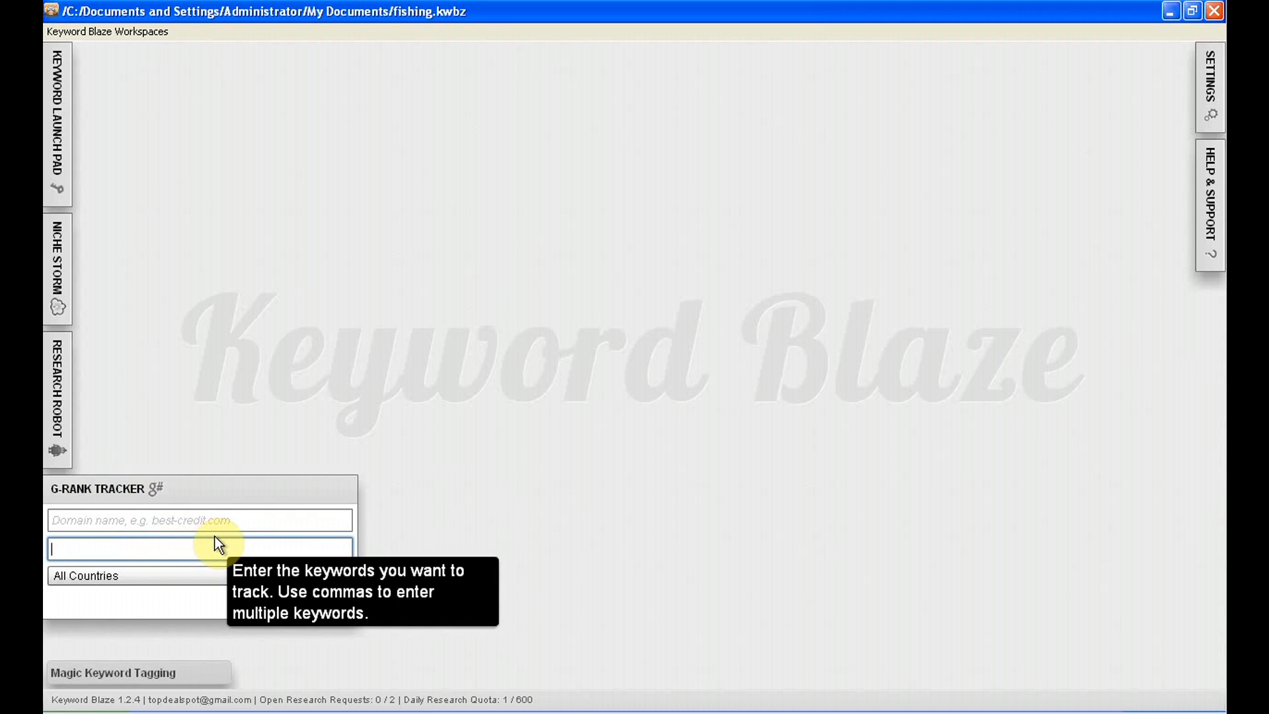
{"action": "left_click", "coordinate": [101, 489]}
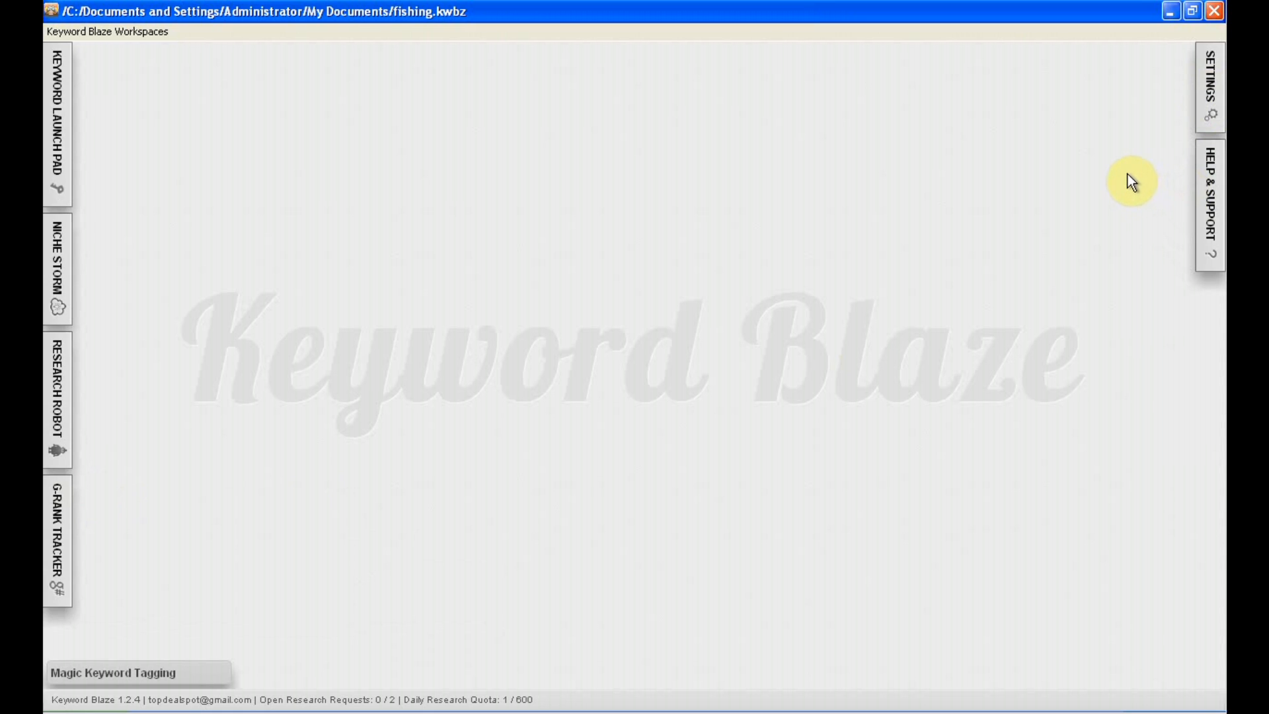
Look over the Help & Support options and the Magic Keyword Tagging window, leaving both closed or minimized
{"action": "left_click", "coordinate": [1210, 188]}
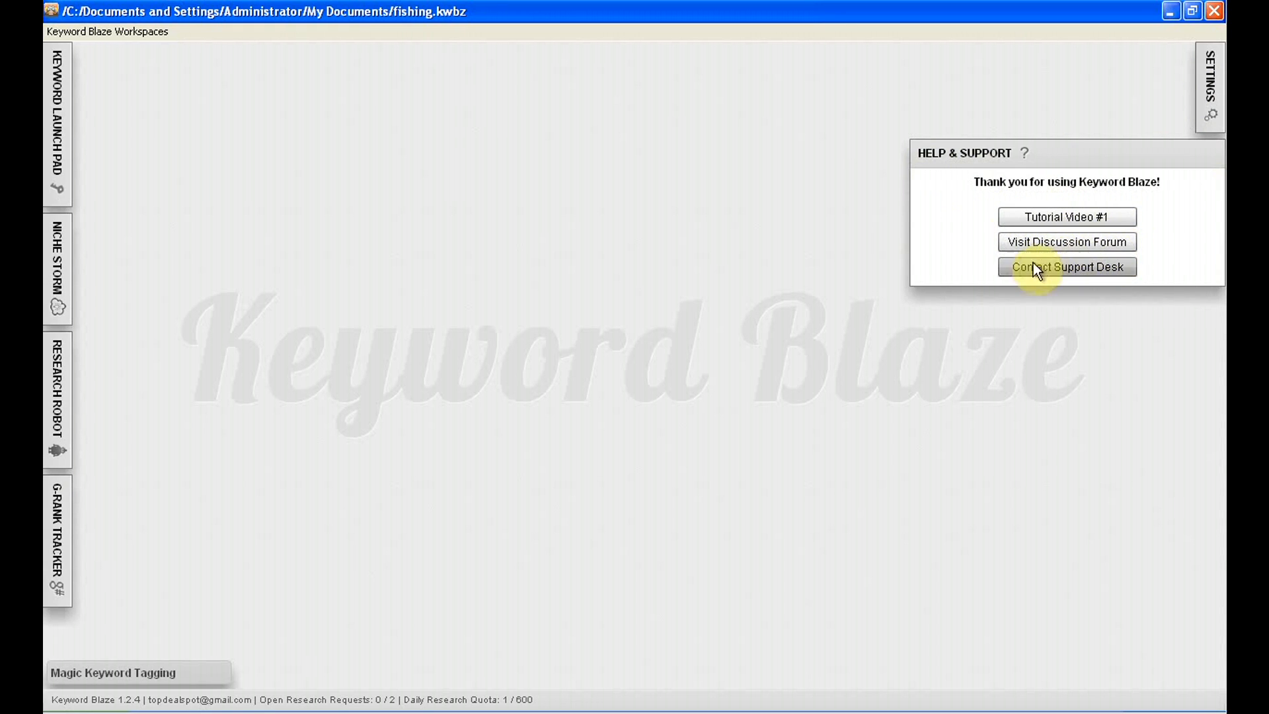
{"action": "left_click", "coordinate": [954, 162]}
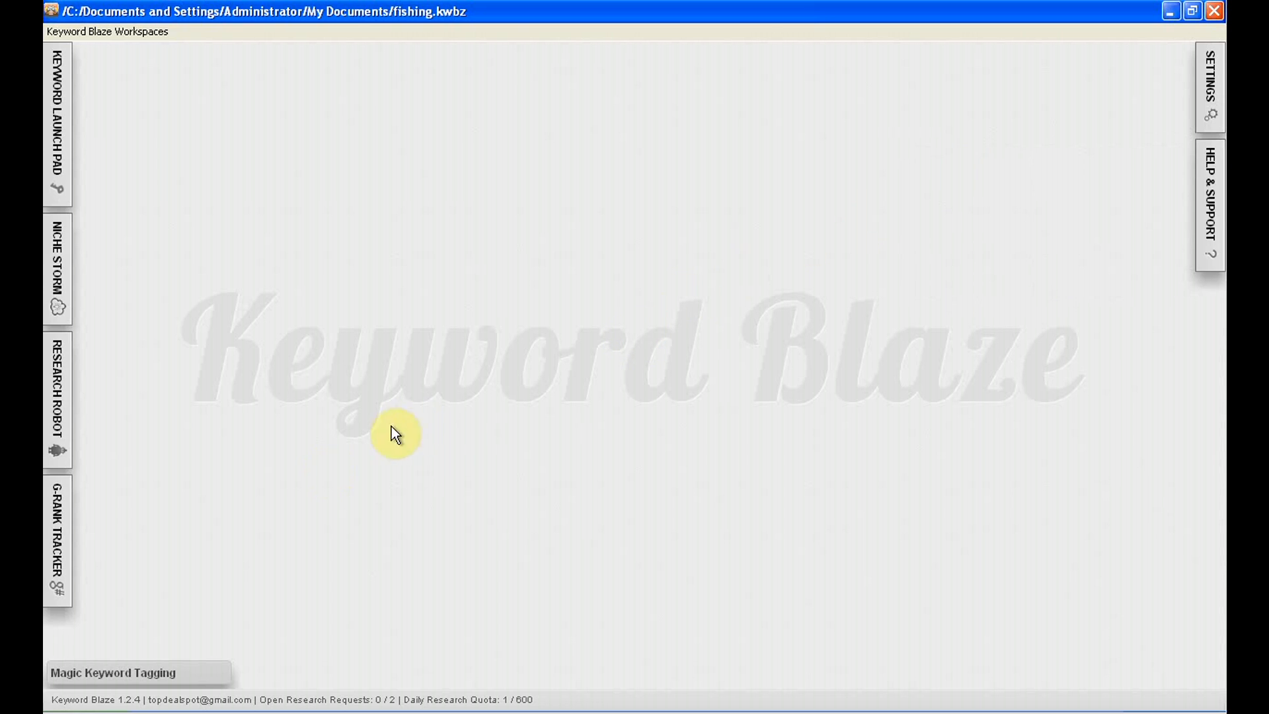
{"action": "left_click", "coordinate": [173, 679]}
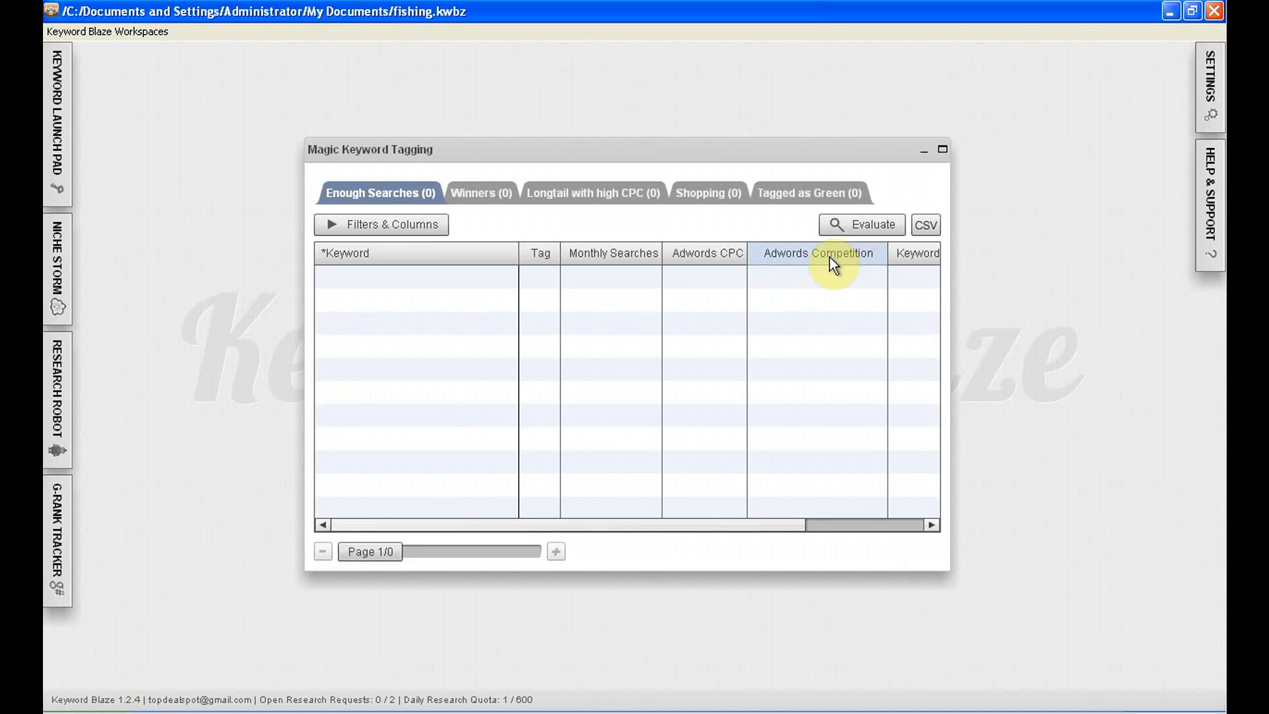
{"action": "left_click", "coordinate": [927, 157]}
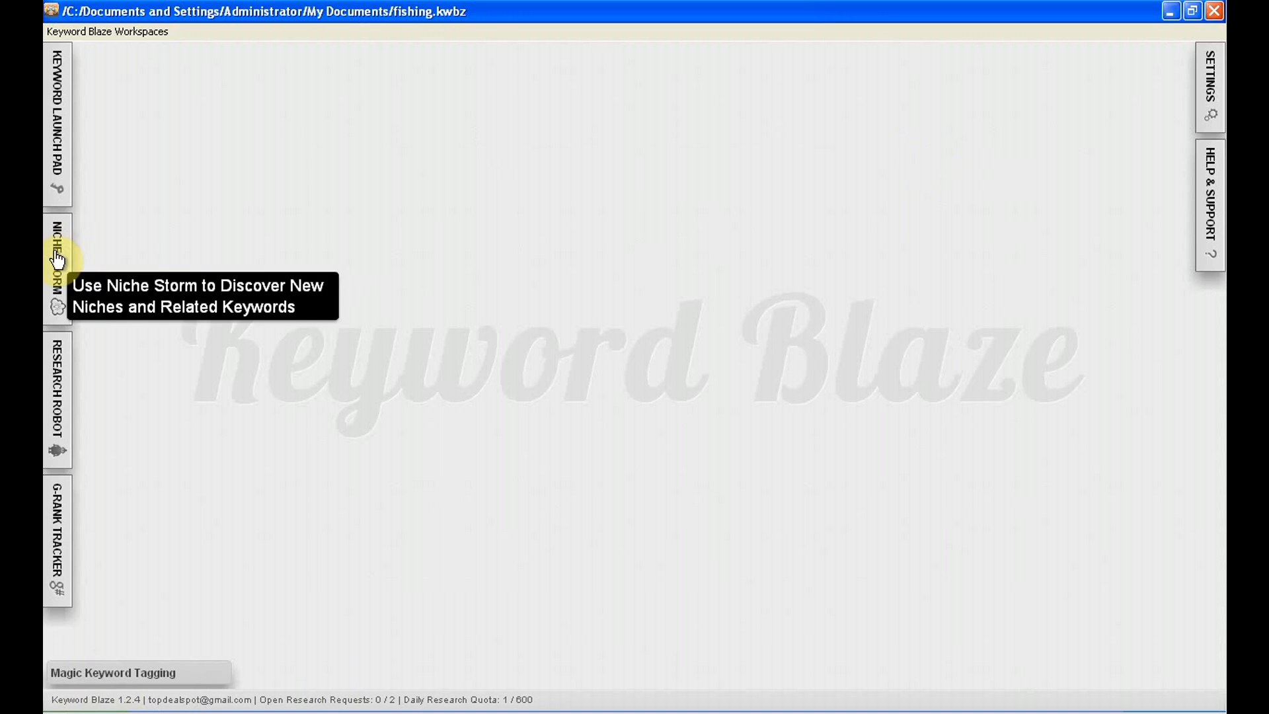
Run a Keyword Launch Pad search for the seed keyword "fishing" in the United States and English
{"action": "left_click", "coordinate": [54, 125]}
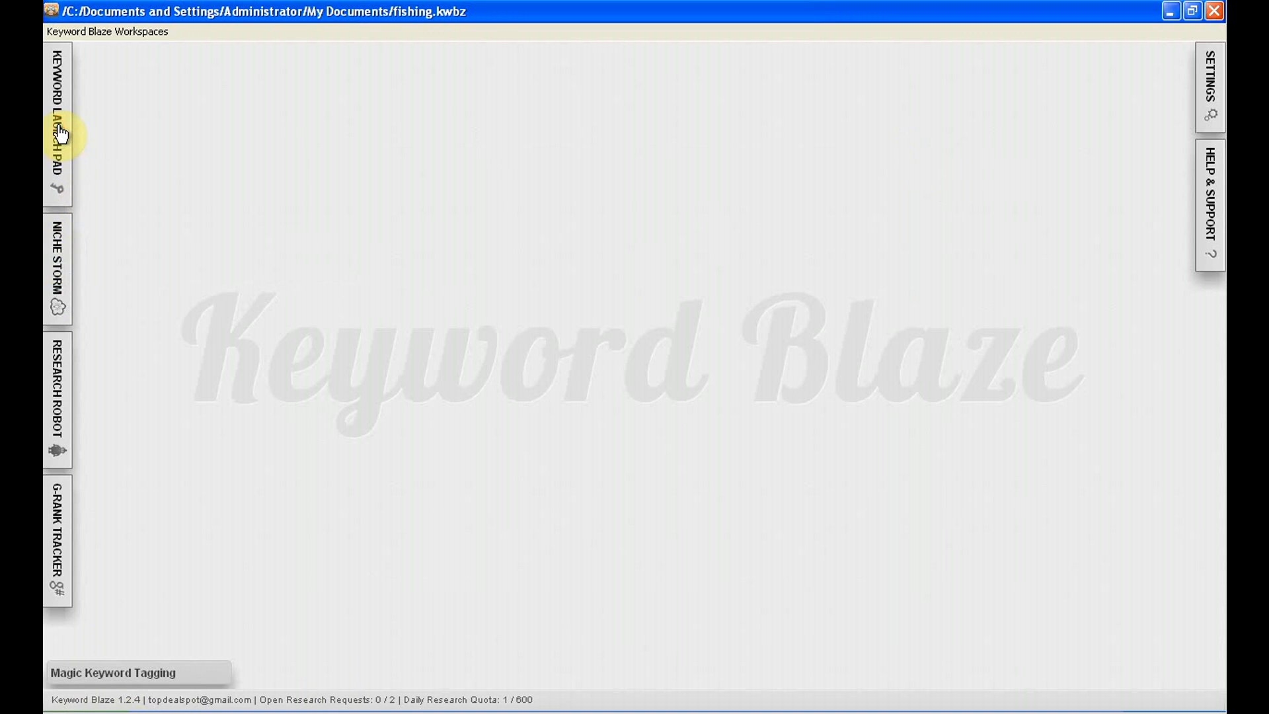
{"action": "left_click", "coordinate": [155, 87]}
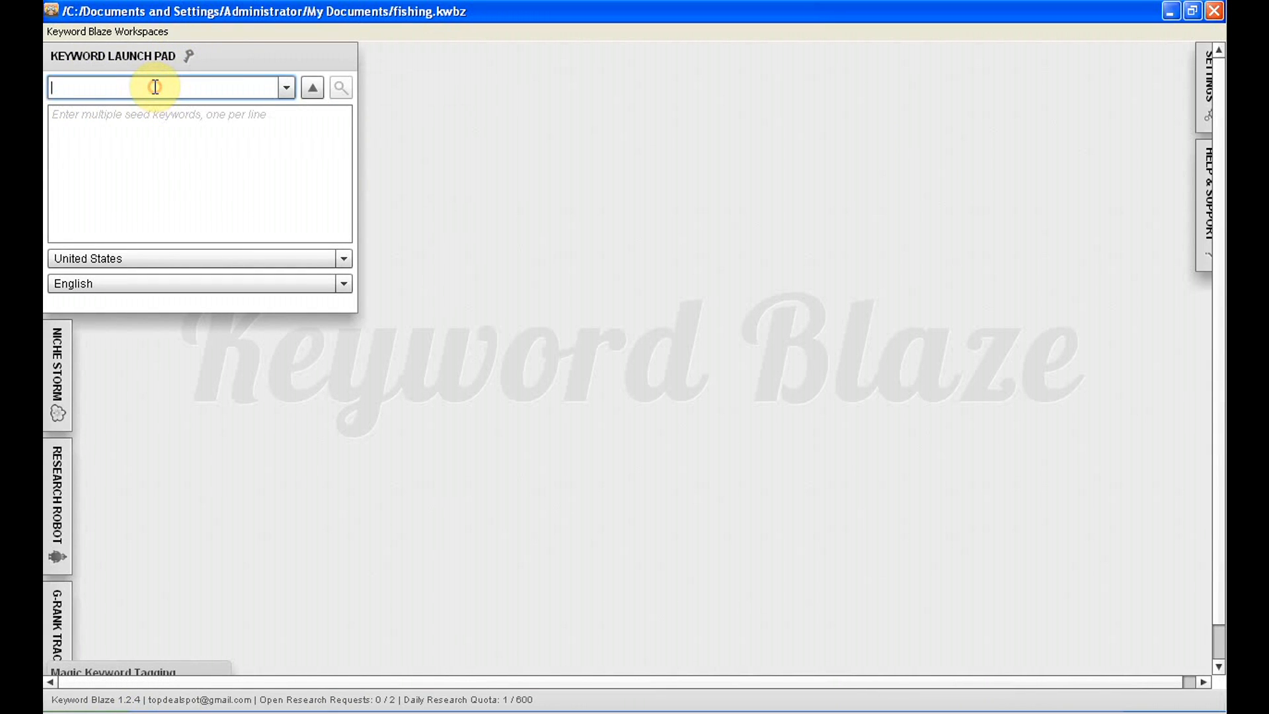
{"action": "type", "text": "fishing"}
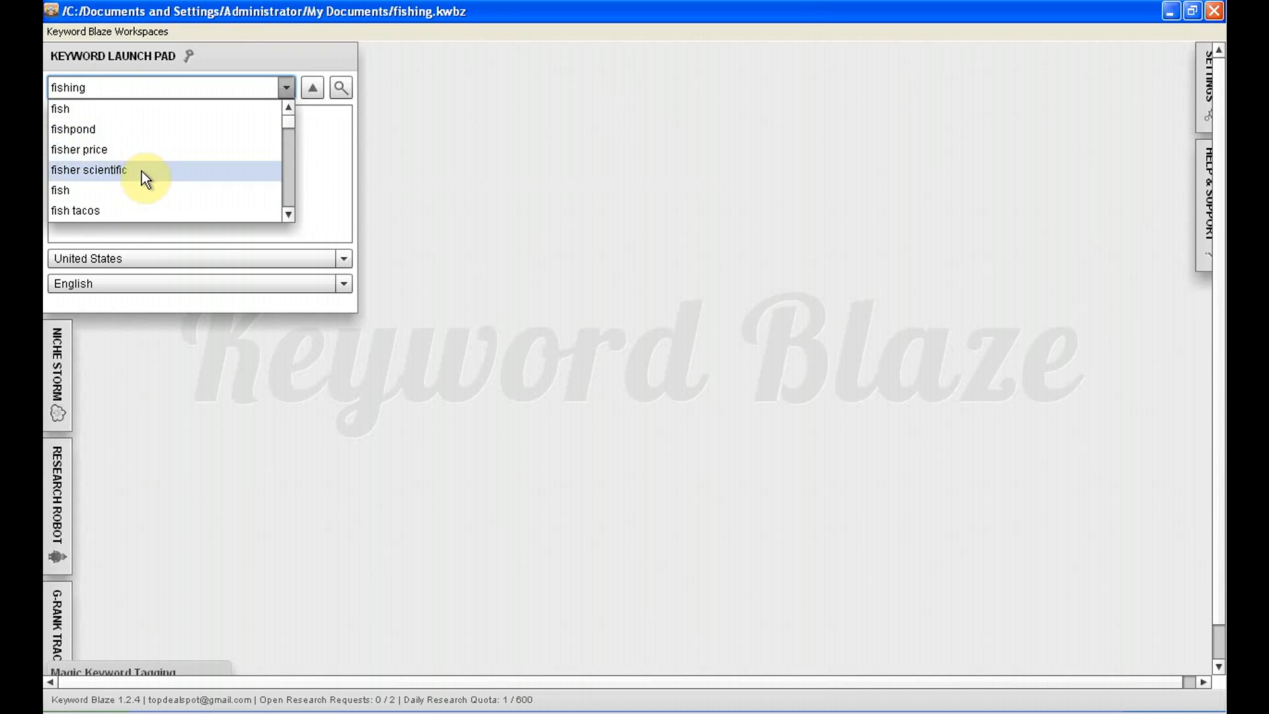
{"action": "left_click", "coordinate": [190, 89]}
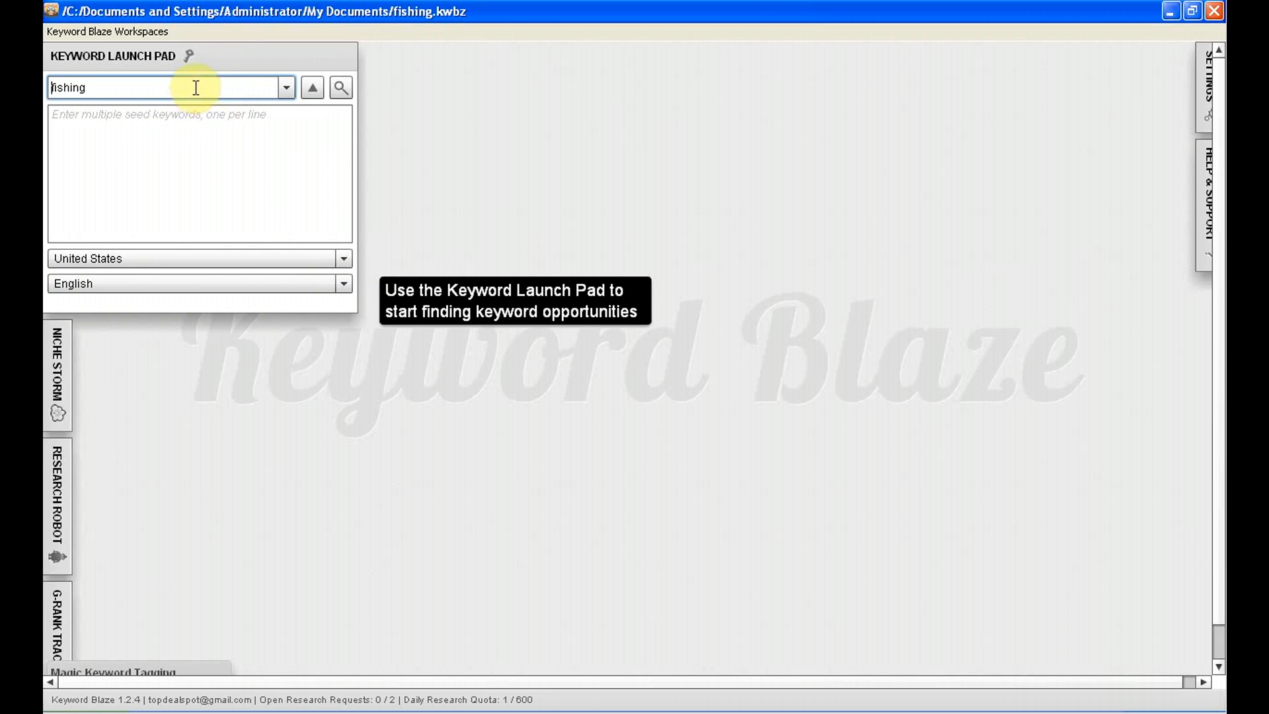
{"action": "left_click", "coordinate": [341, 86]}
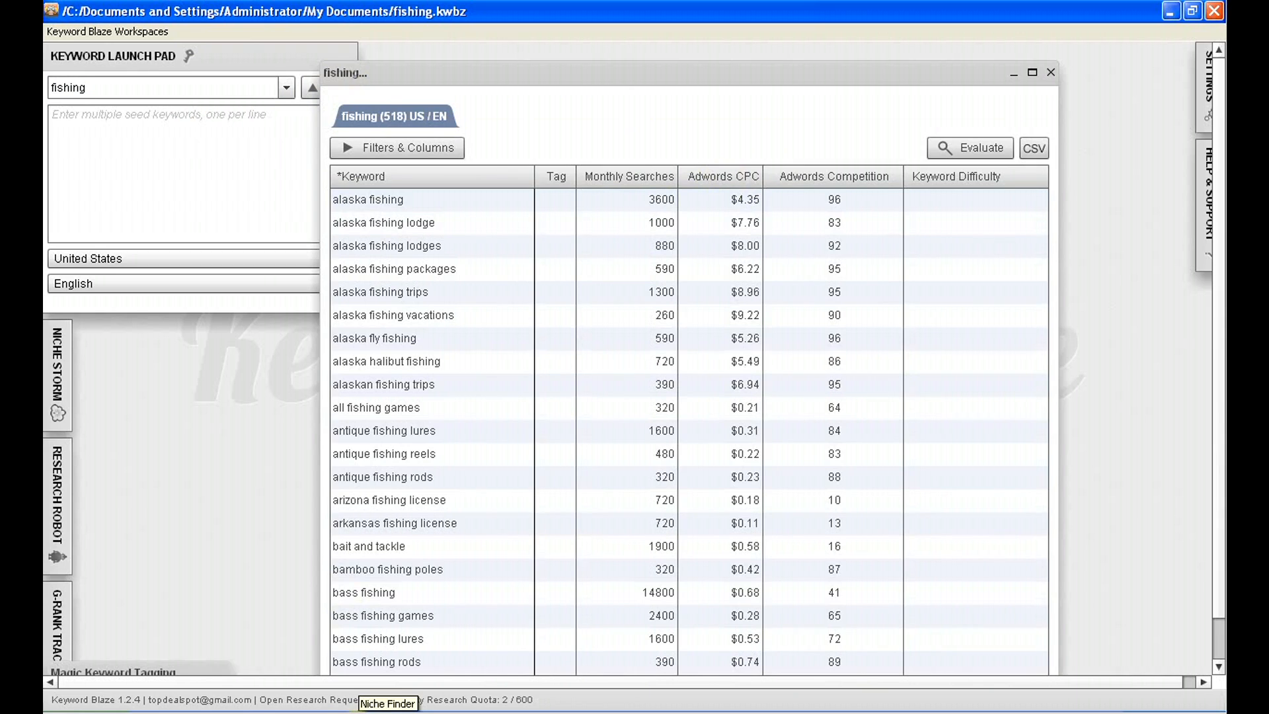
Switch to Niche Finder and enter "fishing" as the keyword
{"action": "left_click", "coordinate": [357, 712]}
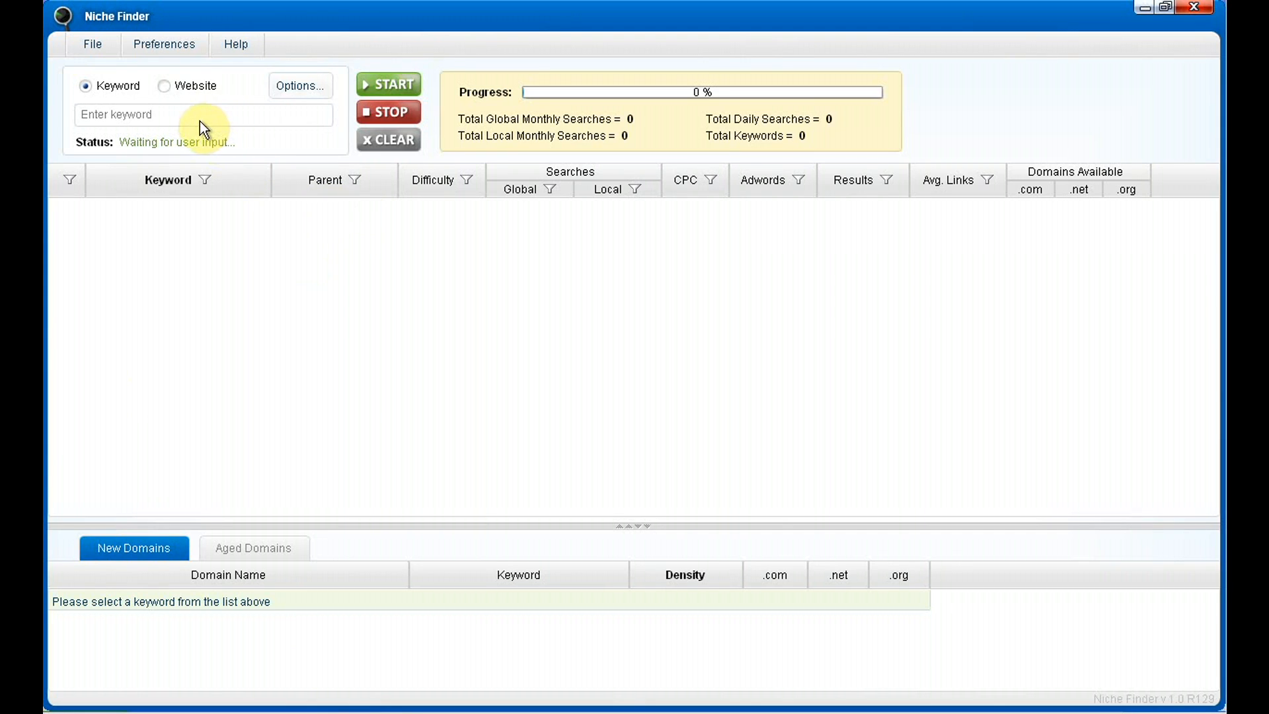
{"action": "left_click", "coordinate": [174, 117]}
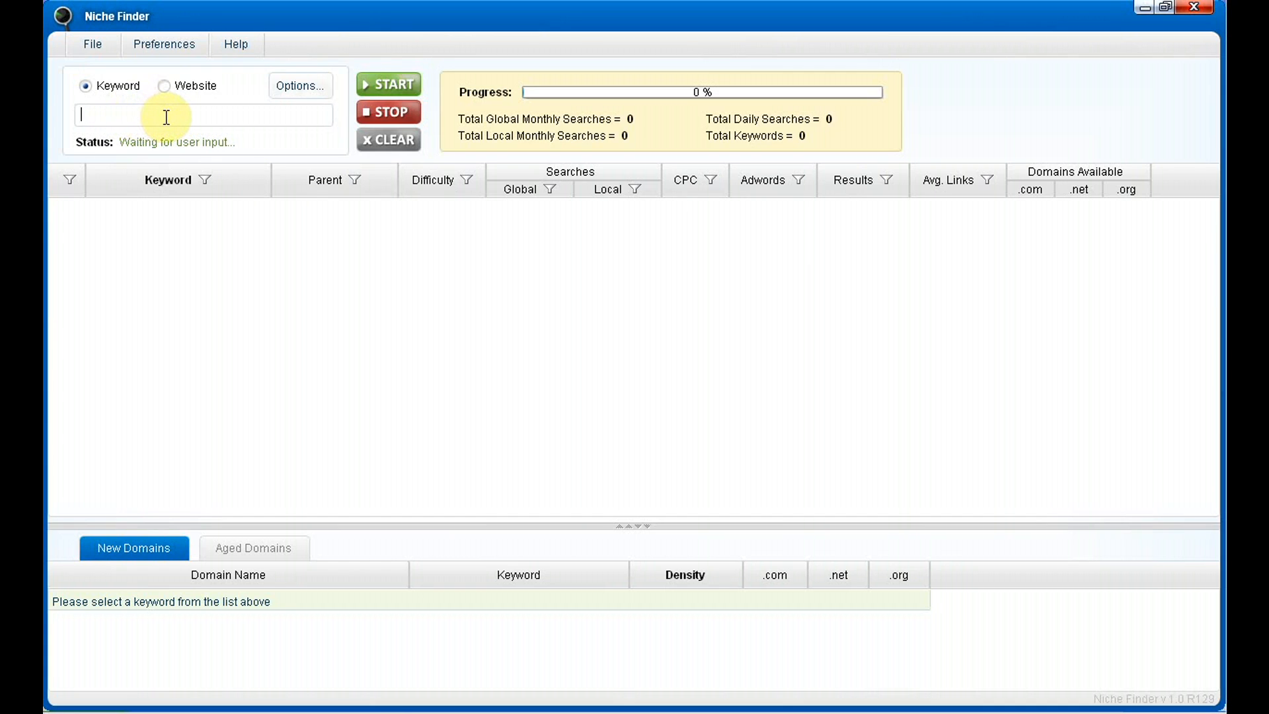
{"action": "type", "text": "fishing"}
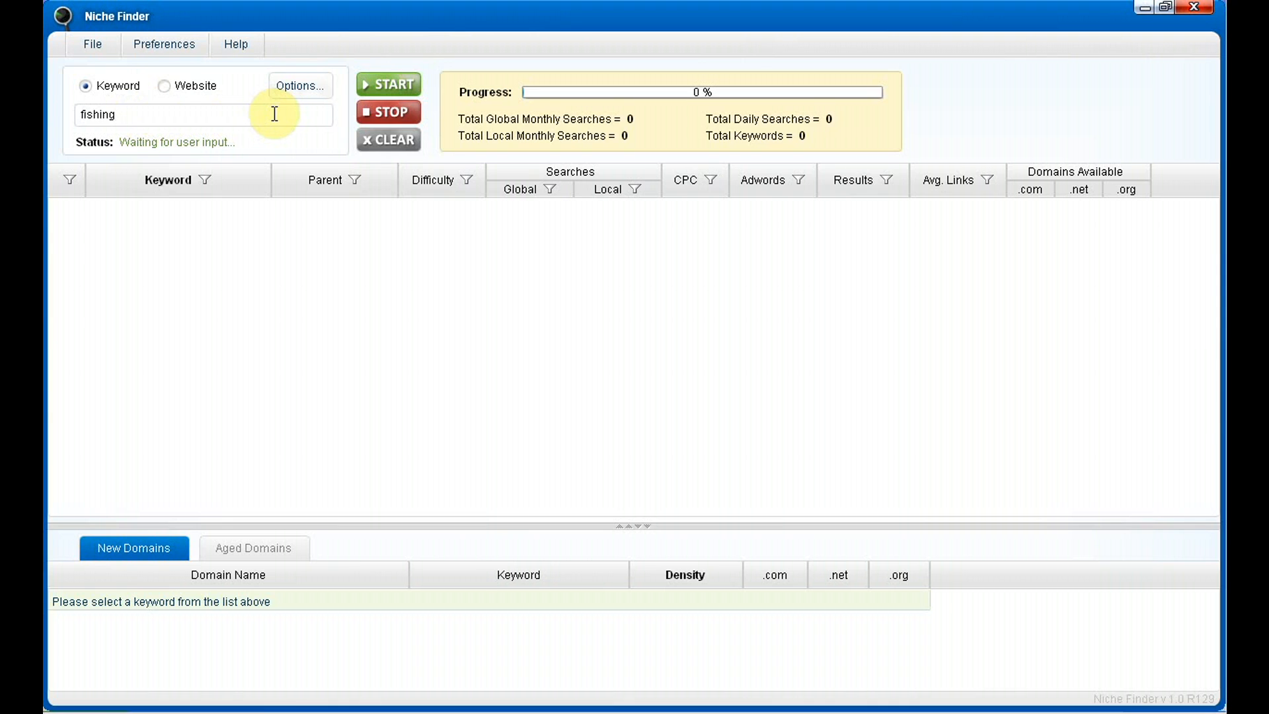
Save the keyword options with exact match, related keywords returned, and no requirement to contain the exact keyword
{"action": "left_click", "coordinate": [308, 87]}
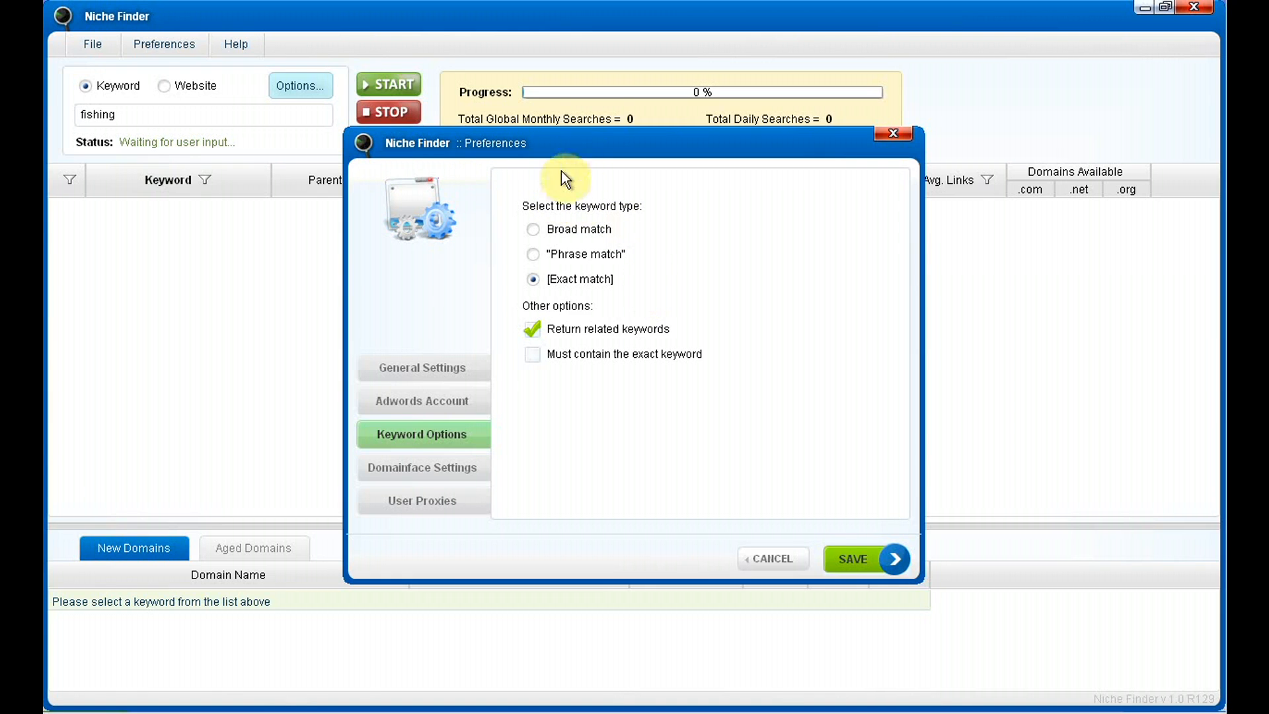
{"action": "left_click", "coordinate": [553, 227]}
{"action": "left_click", "coordinate": [548, 252]}
{"action": "left_click", "coordinate": [552, 230]}
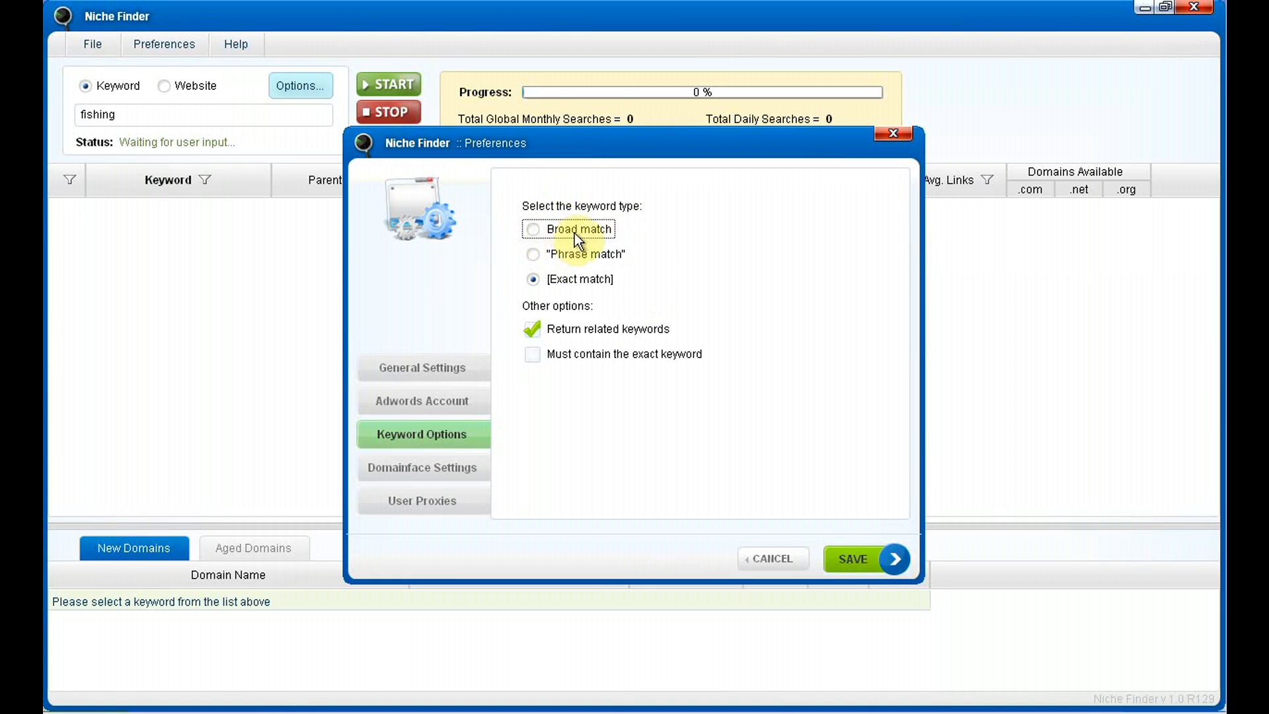
{"action": "left_click", "coordinate": [572, 255]}
{"action": "left_click", "coordinate": [572, 283]}
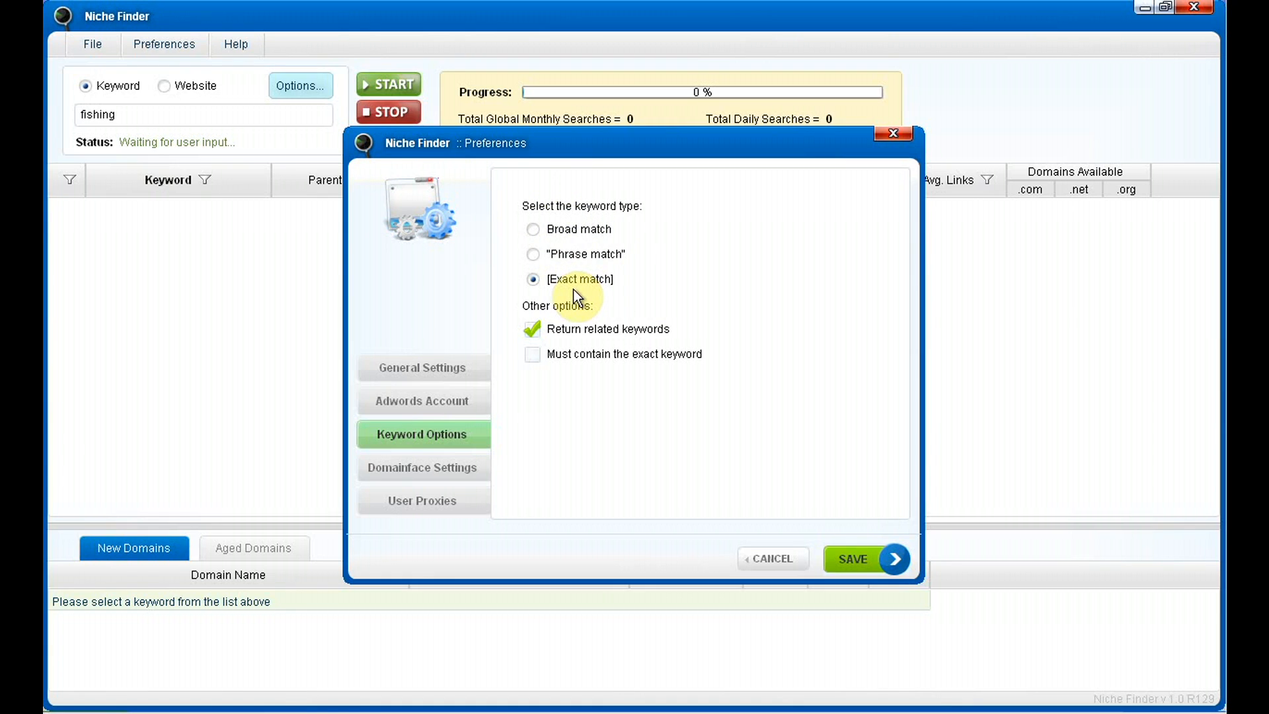
{"action": "left_click", "coordinate": [604, 276]}
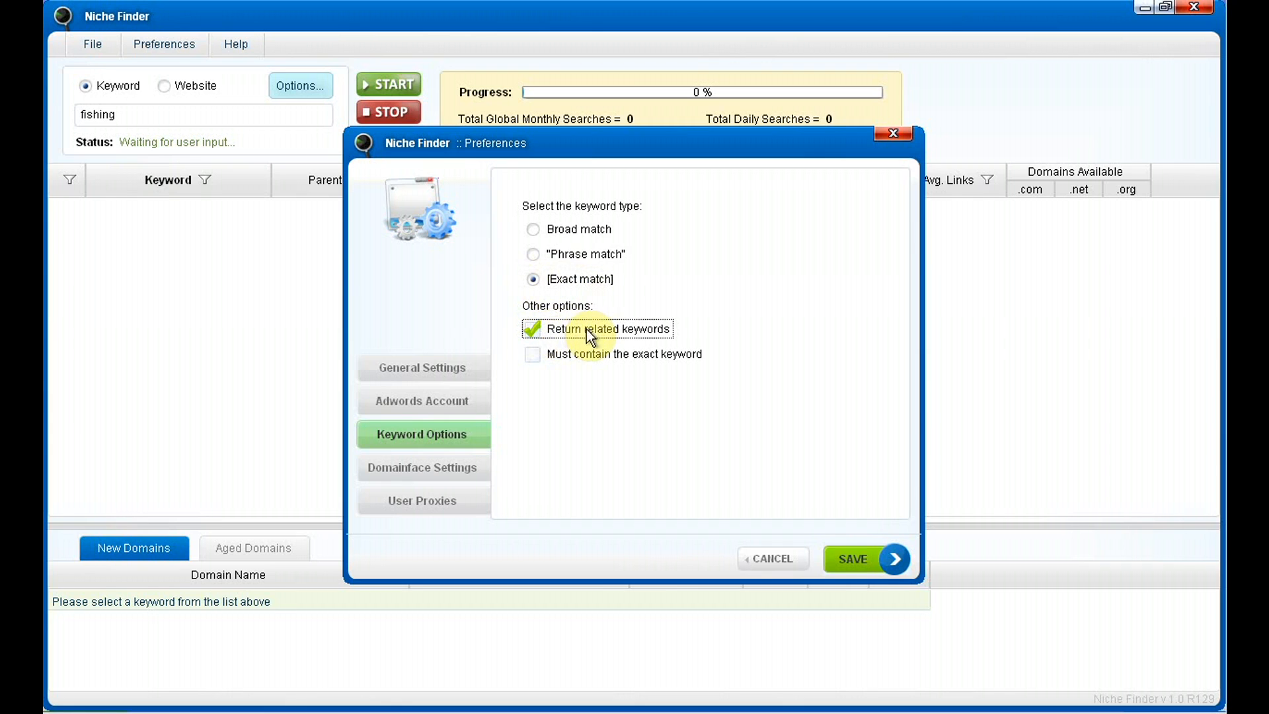
{"action": "left_click", "coordinate": [537, 329]}
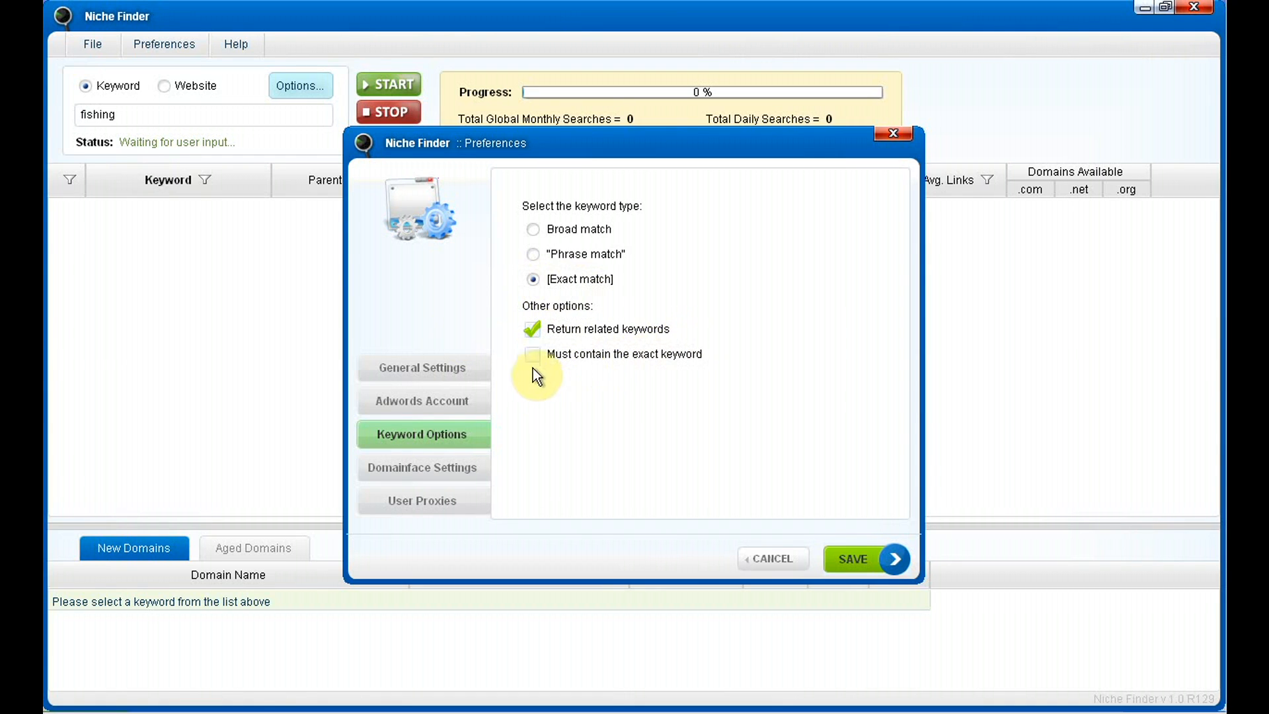
{"action": "left_click", "coordinate": [540, 361]}
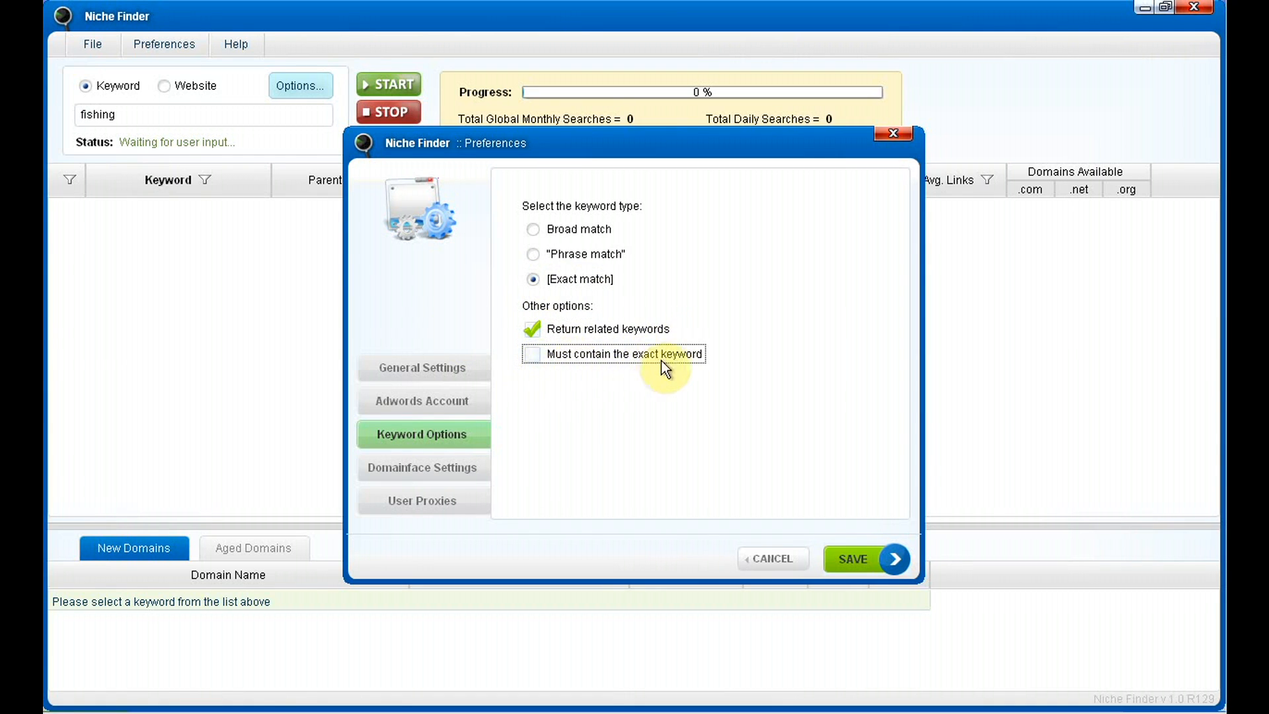
{"action": "left_click", "coordinate": [530, 357]}
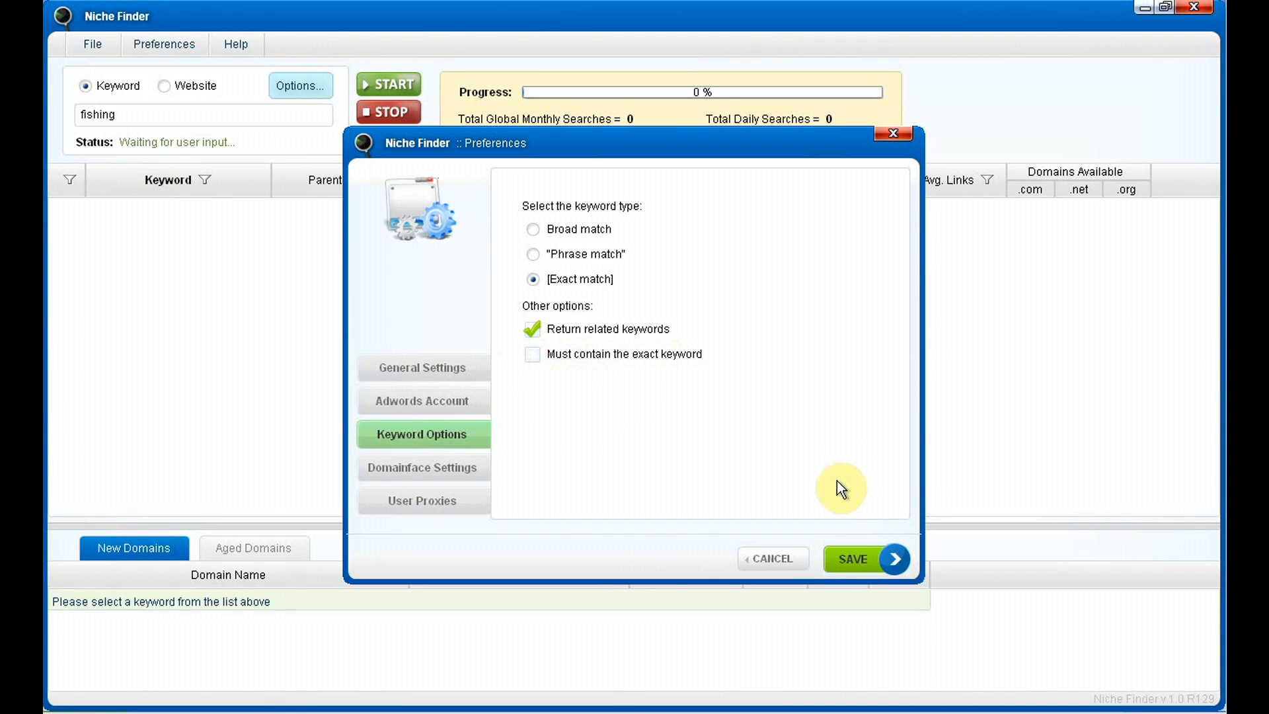
{"action": "left_click", "coordinate": [853, 560]}
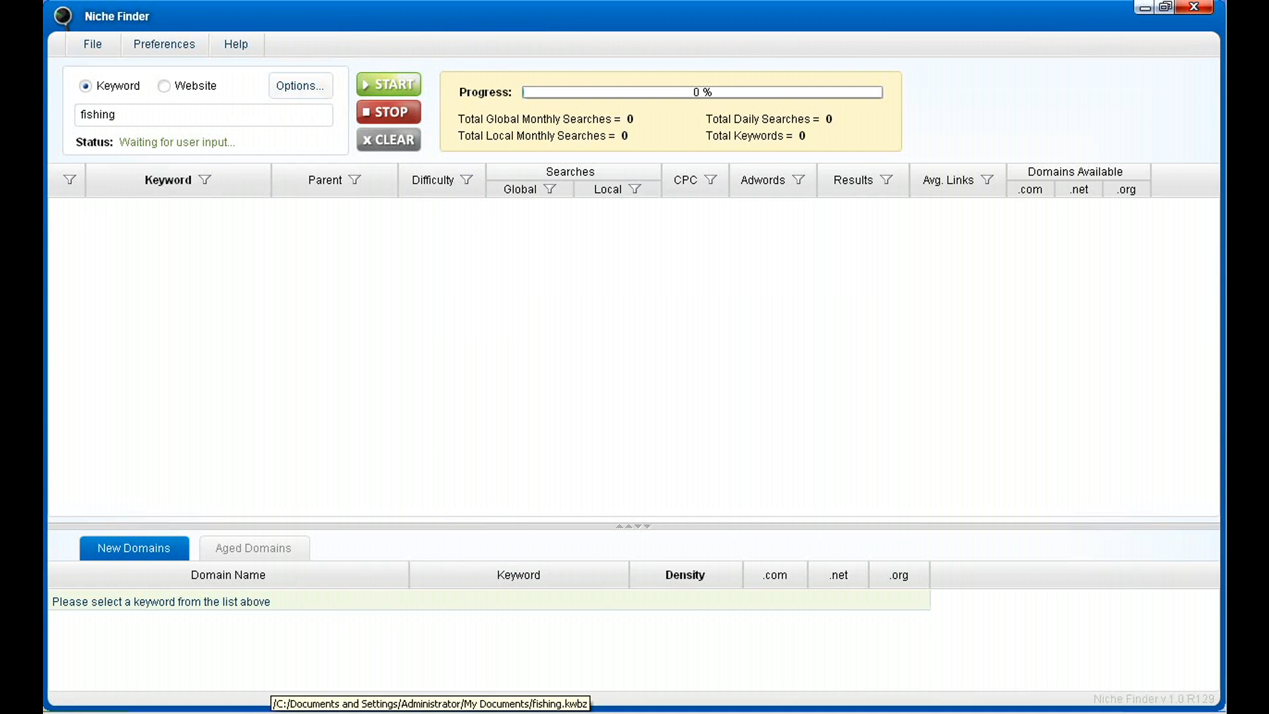
Switch back to Keyword Blaze, maximize the fishing results window, and sort the list alphabetically by keyword
{"action": "left_click", "coordinate": [274, 712]}
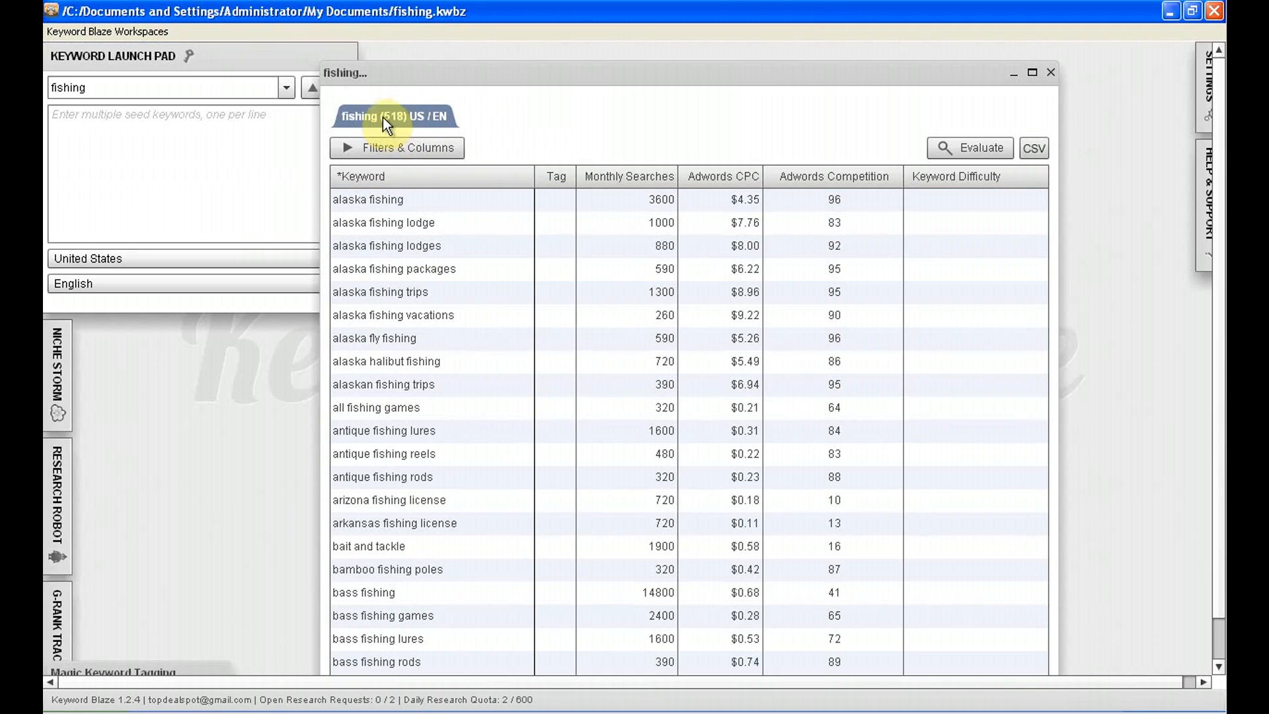
{"action": "left_click", "coordinate": [1032, 72]}
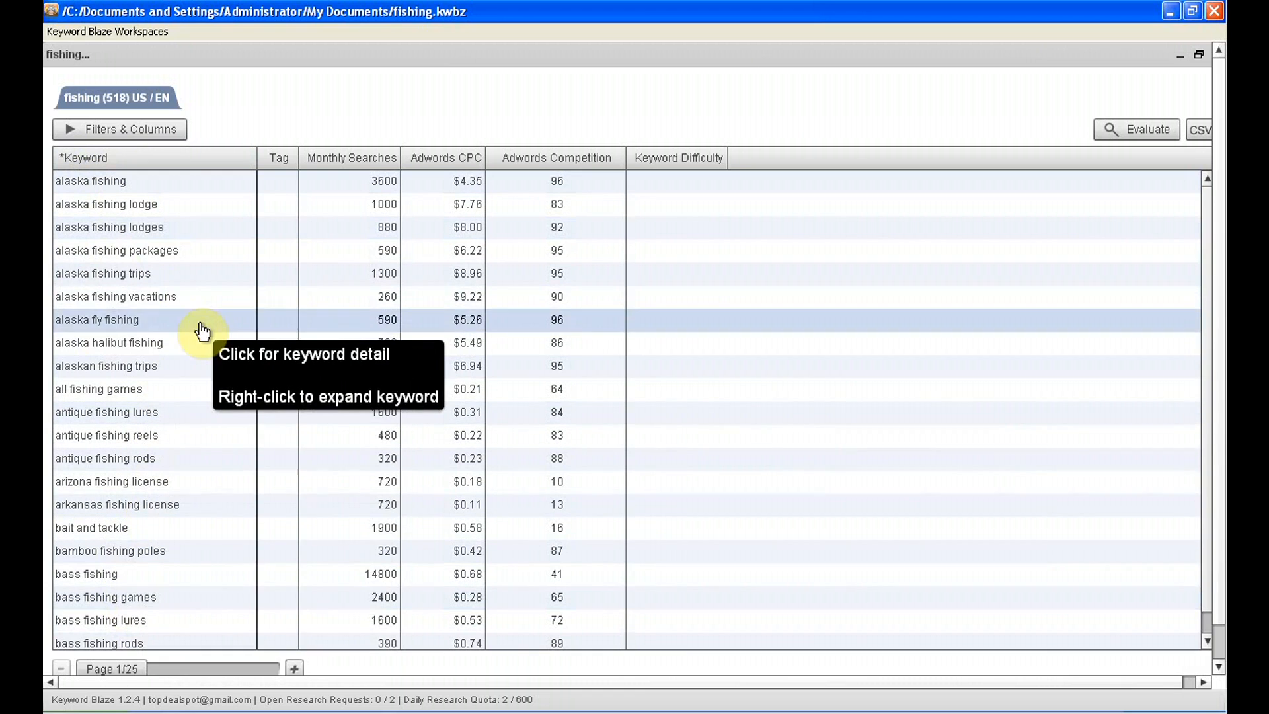
{"action": "left_click", "coordinate": [93, 159]}
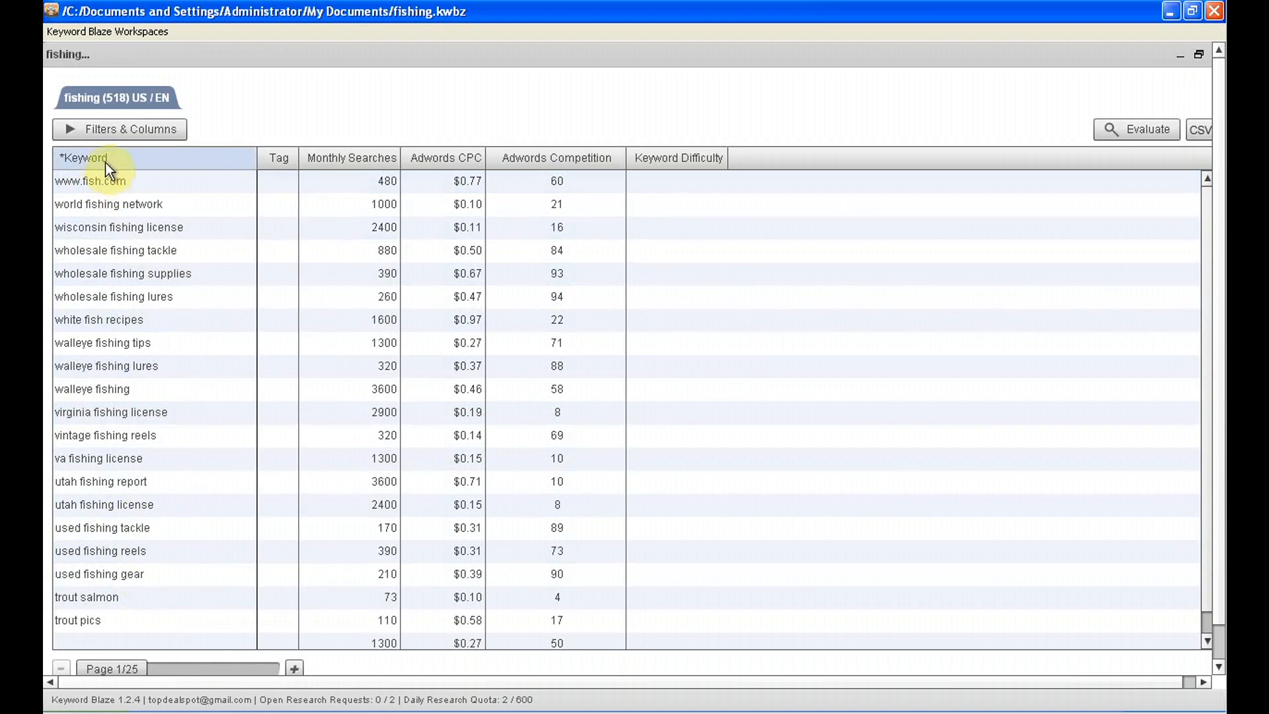
{"action": "left_click", "coordinate": [100, 159]}
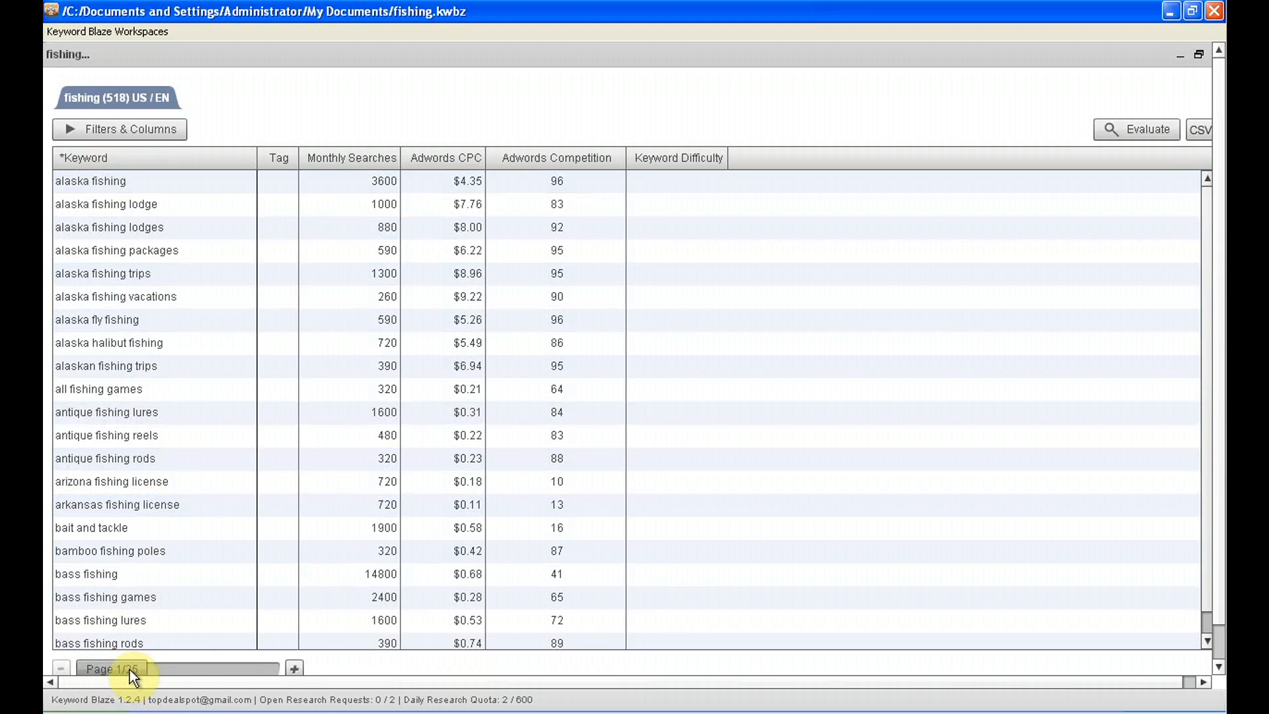
Browse the fishing keyword results through pages 2, 3 and 10, and return to the first page
{"action": "left_click", "coordinate": [296, 670]}
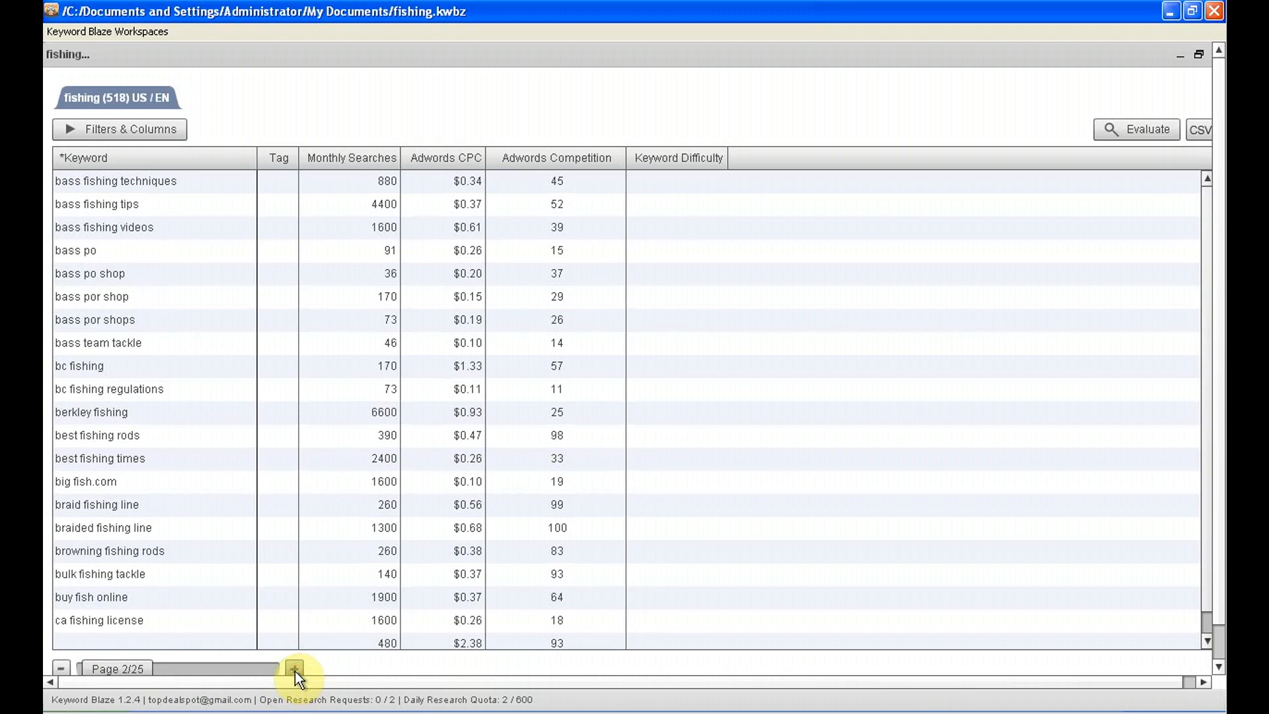
{"action": "left_click", "coordinate": [296, 670]}
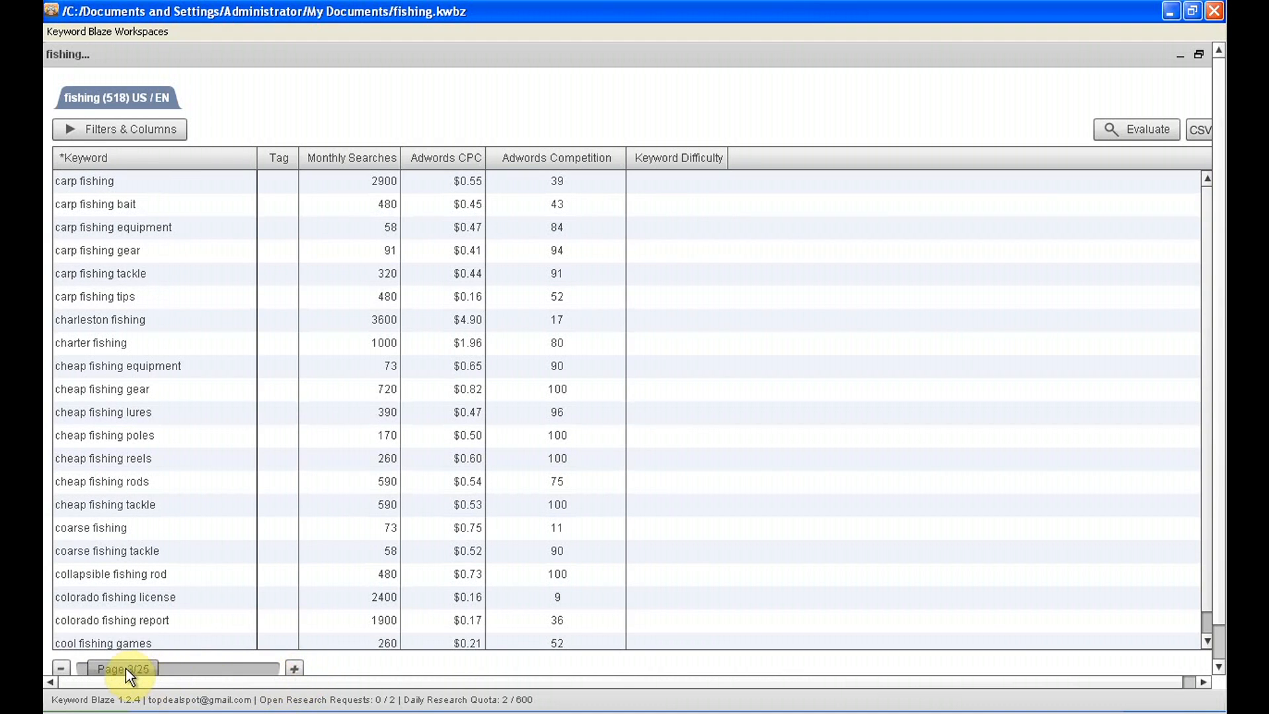
{"action": "left_click_drag", "start_coordinate": [125, 667], "coordinate": [165, 664]}
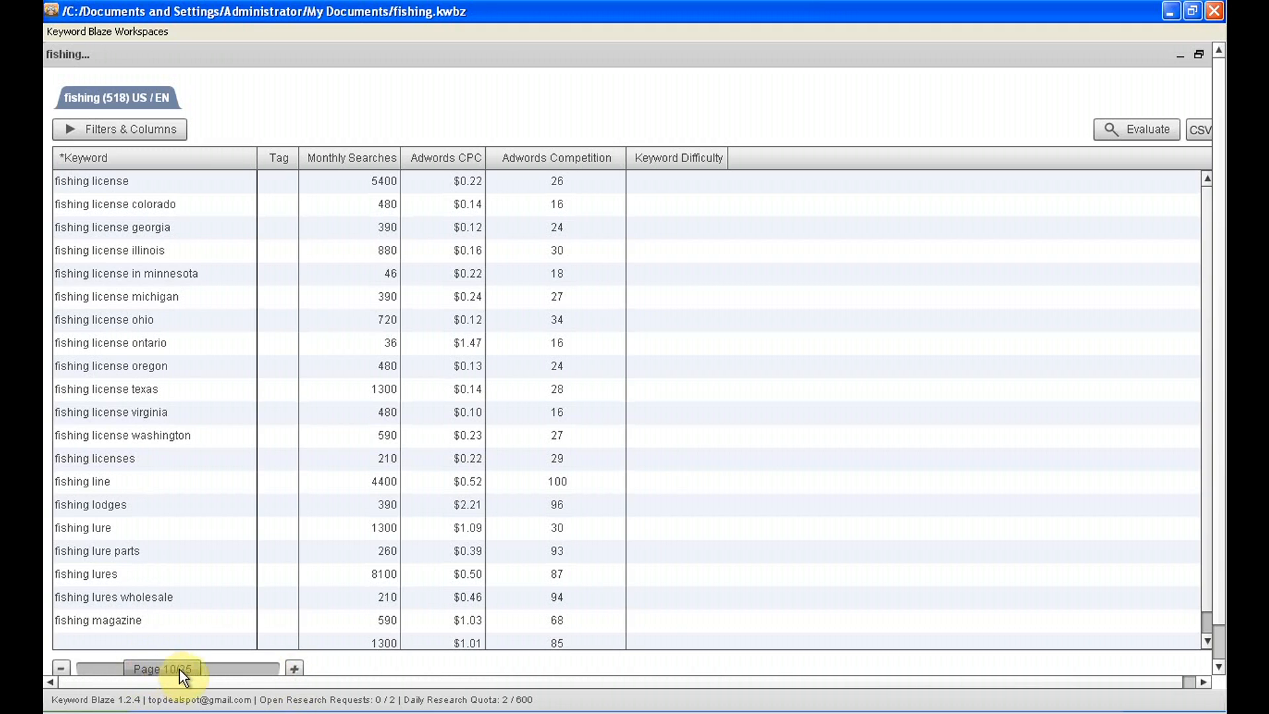
{"action": "left_click_drag", "start_coordinate": [177, 668], "coordinate": [118, 667]}
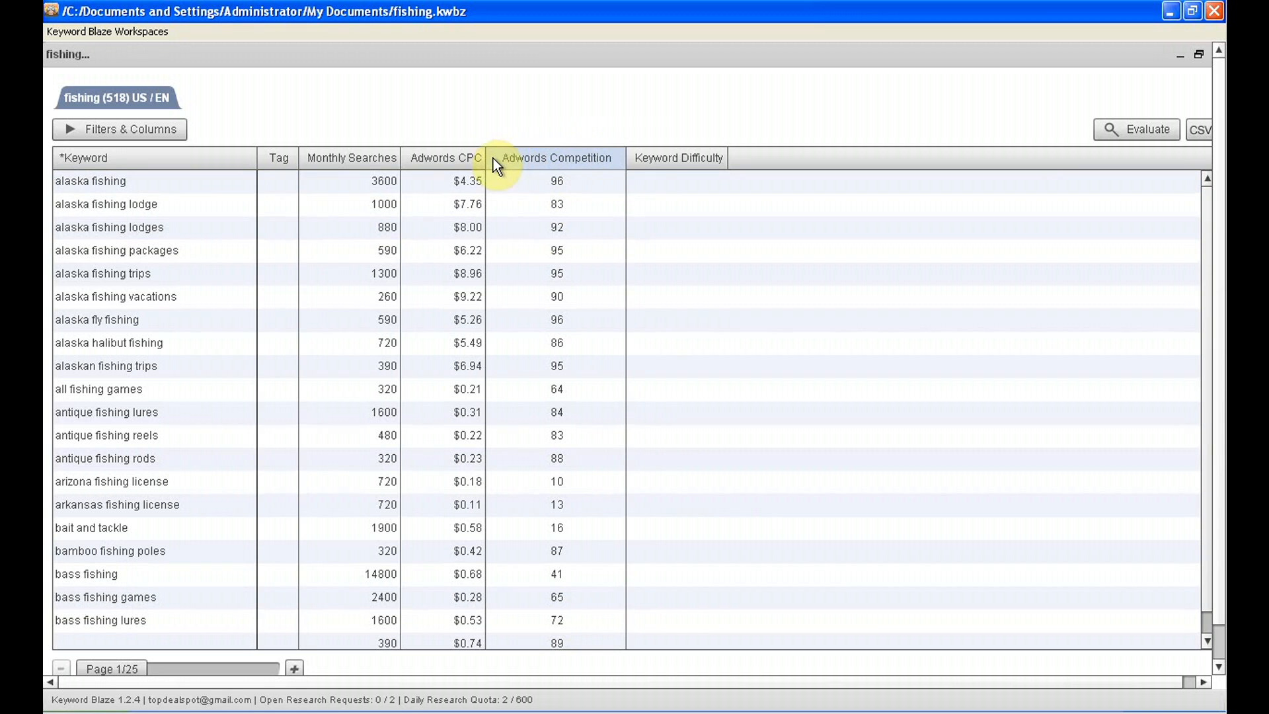
Evaluate the keyword difficulty of "alaska fishing trips", and run a bulk evaluation of the other fishing keywords
{"action": "left_click", "coordinate": [607, 179]}
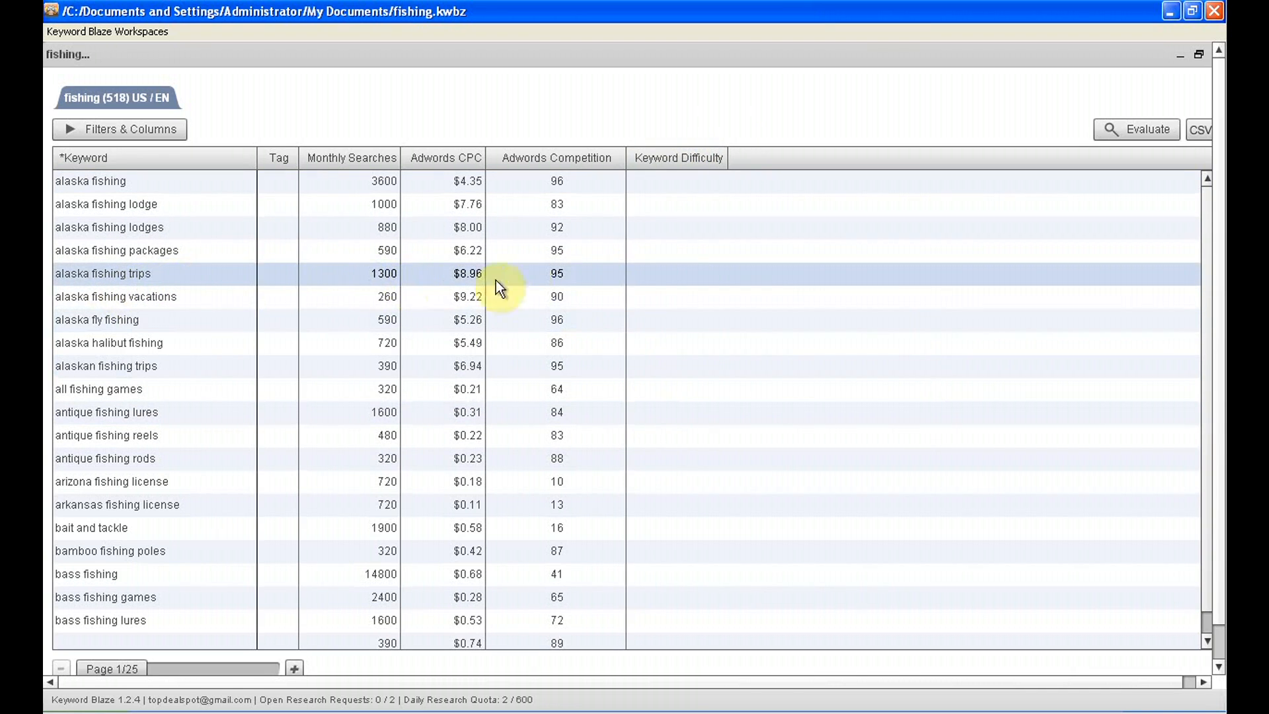
{"action": "left_click", "coordinate": [685, 280]}
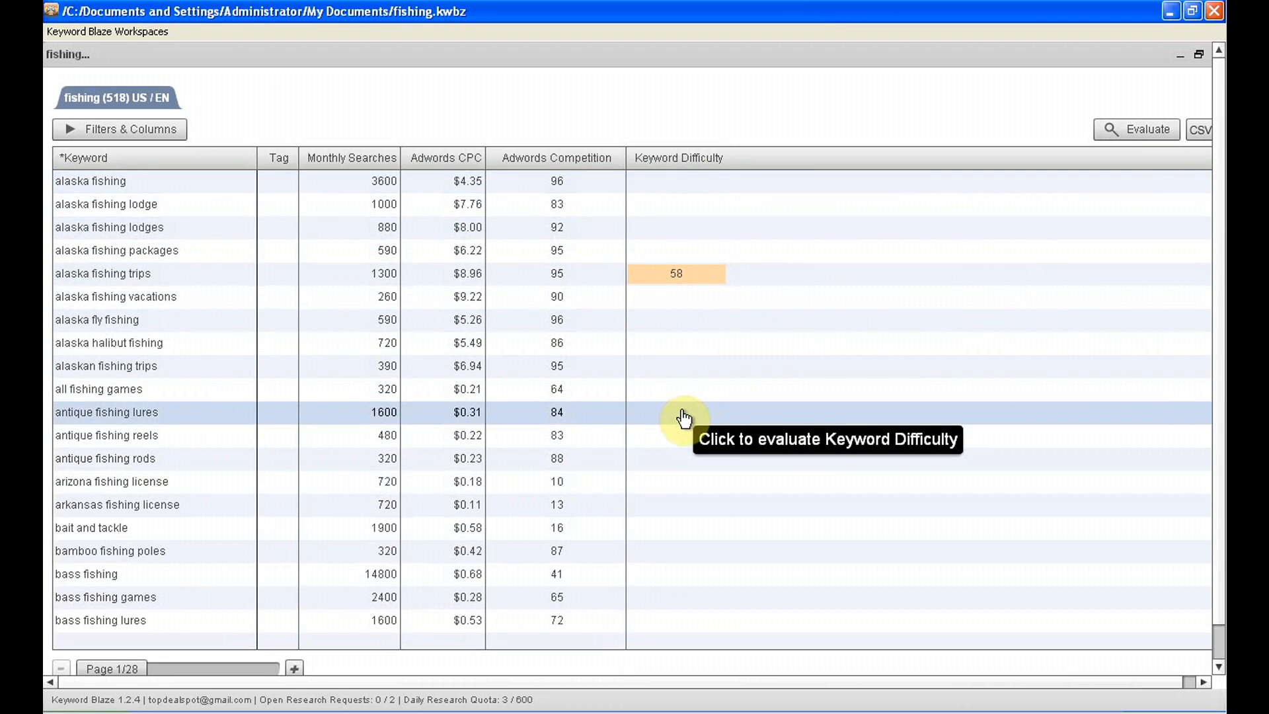
{"action": "left_click", "coordinate": [1148, 129]}
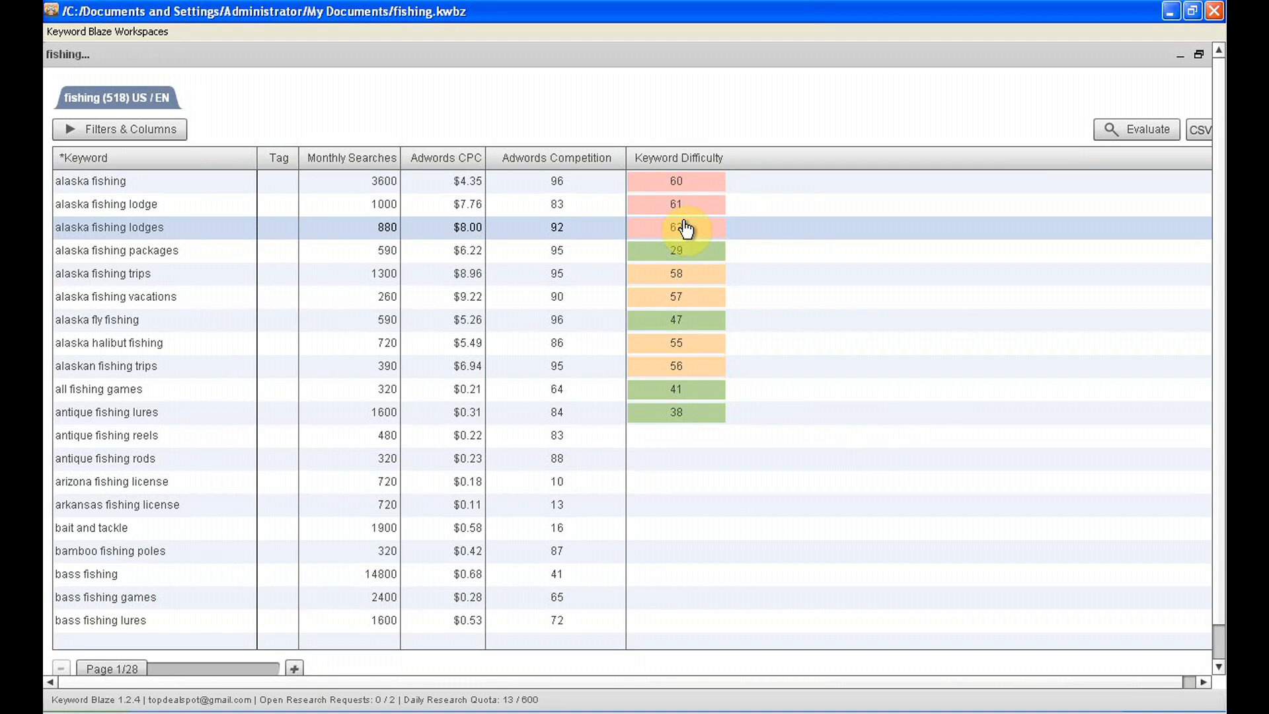
{"action": "left_click", "coordinate": [678, 252]}
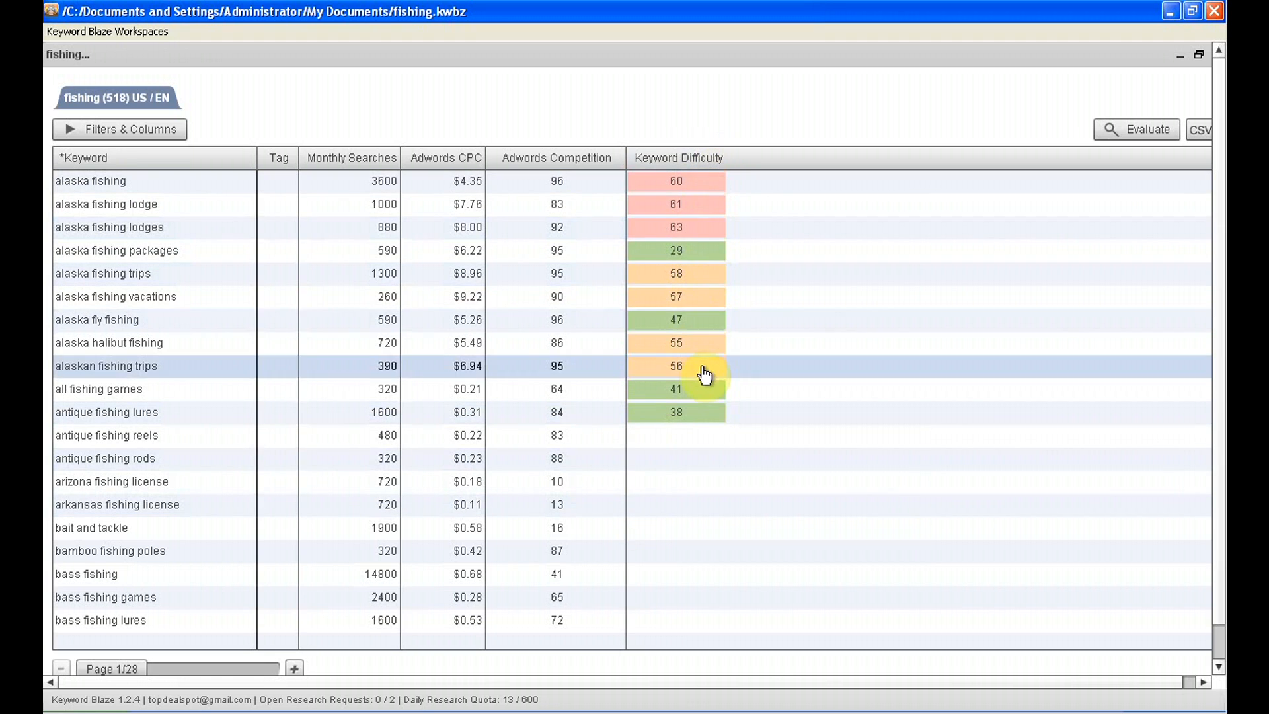
Sort the fishing results by keyword difficulty from highest to lowest, then minimize them and collapse the Keyword Launch Pad
{"action": "left_click", "coordinate": [680, 158]}
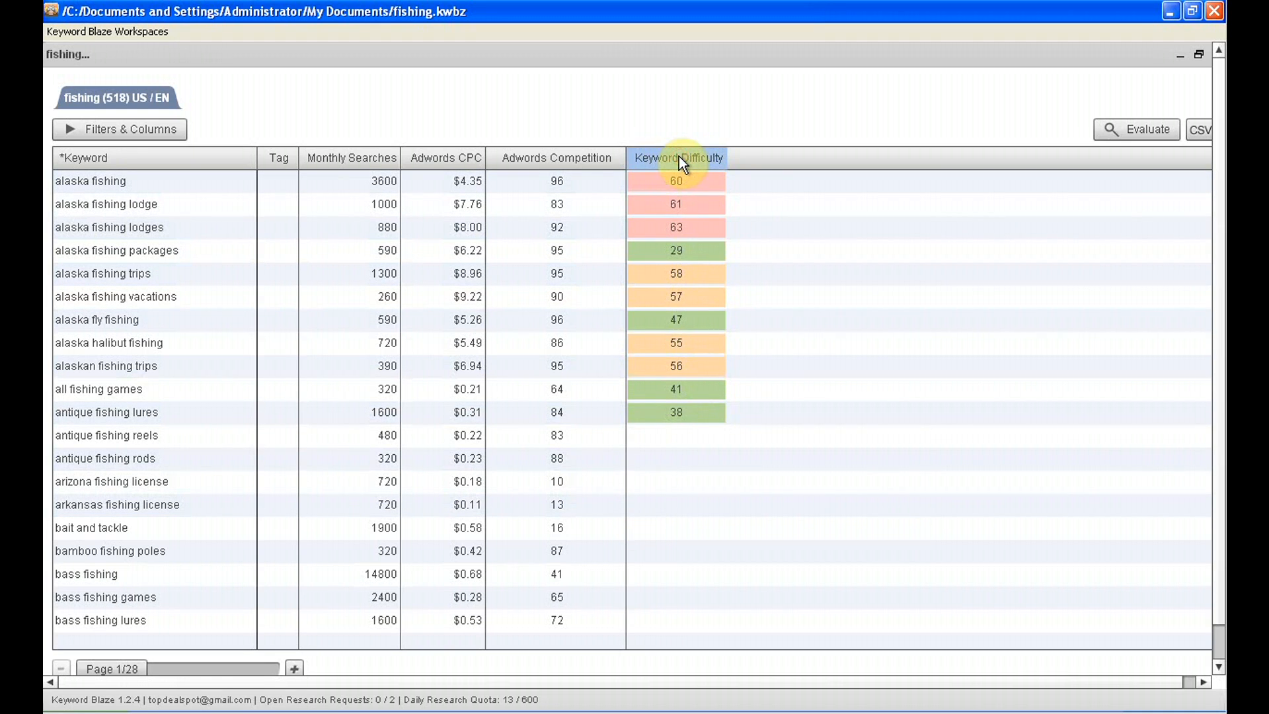
{"action": "left_click", "coordinate": [680, 157]}
{"action": "left_click", "coordinate": [679, 157]}
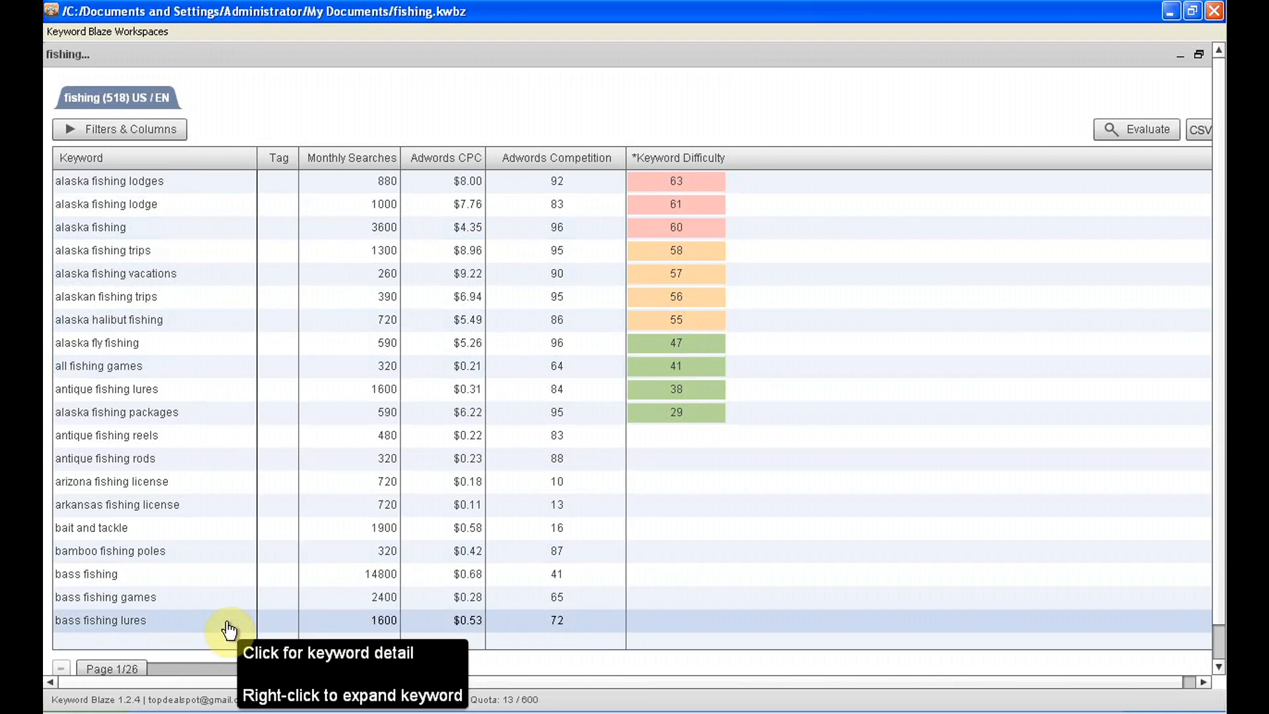
{"action": "left_click", "coordinate": [1179, 57]}
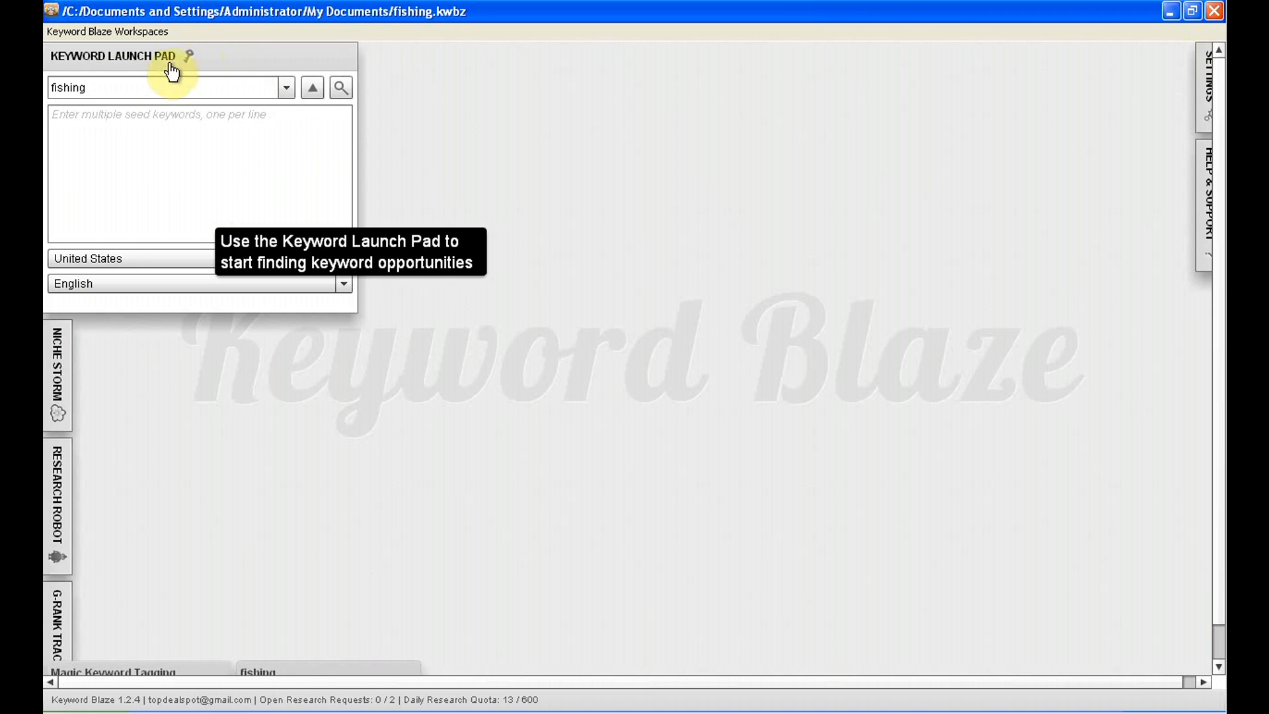
{"action": "left_click", "coordinate": [134, 58]}
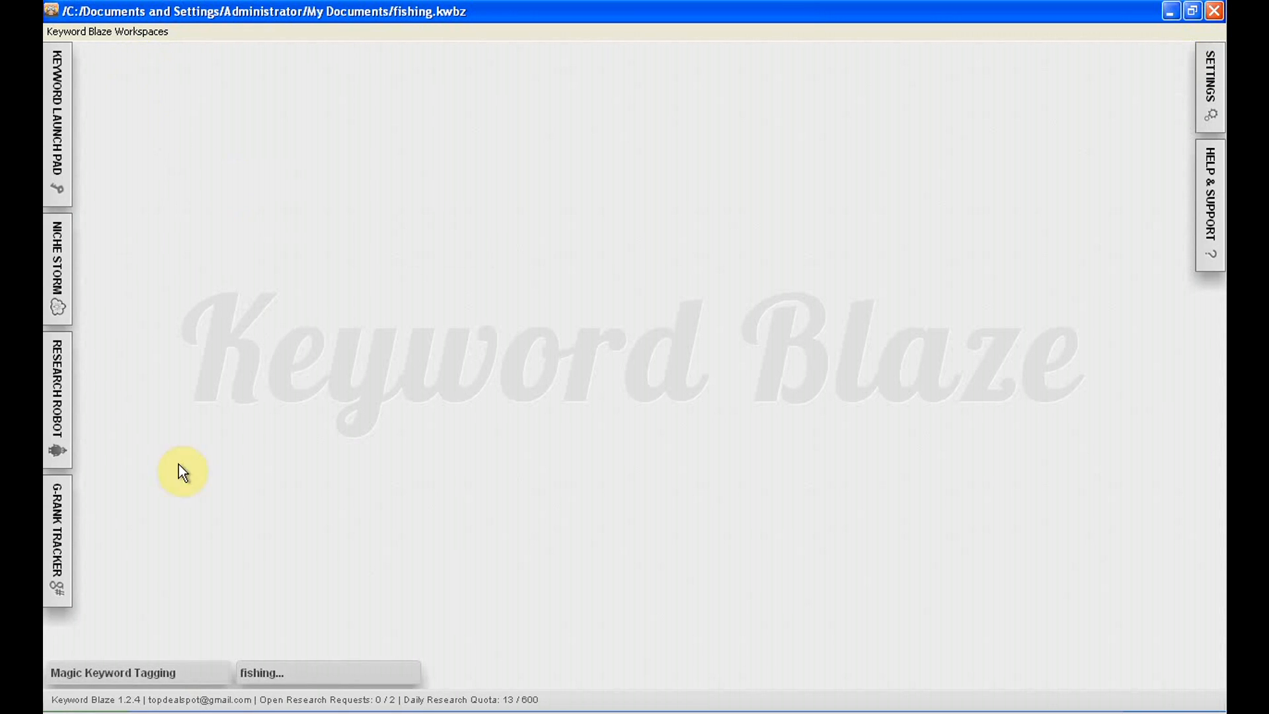
Restore and maximize Magic Keyword Tagging, and set the minimum monthly searches of the Enough Searches filter set to 600
{"action": "left_click", "coordinate": [118, 673]}
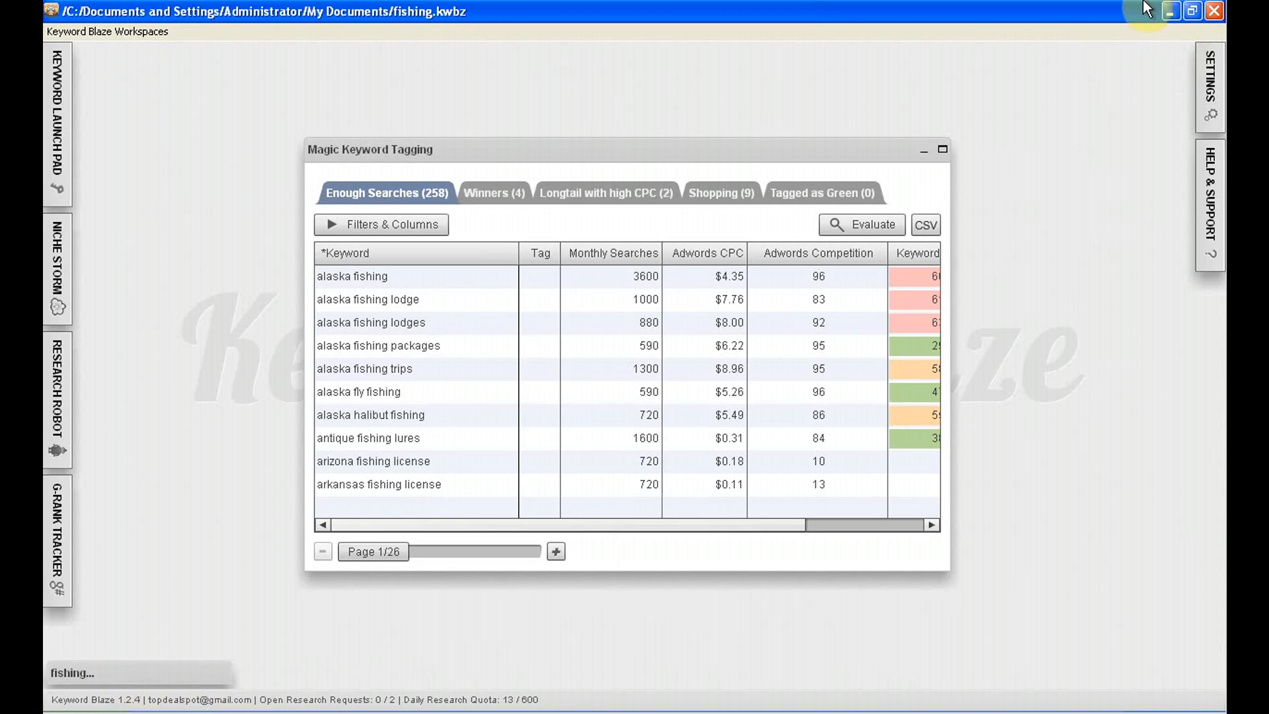
{"action": "left_click", "coordinate": [942, 151]}
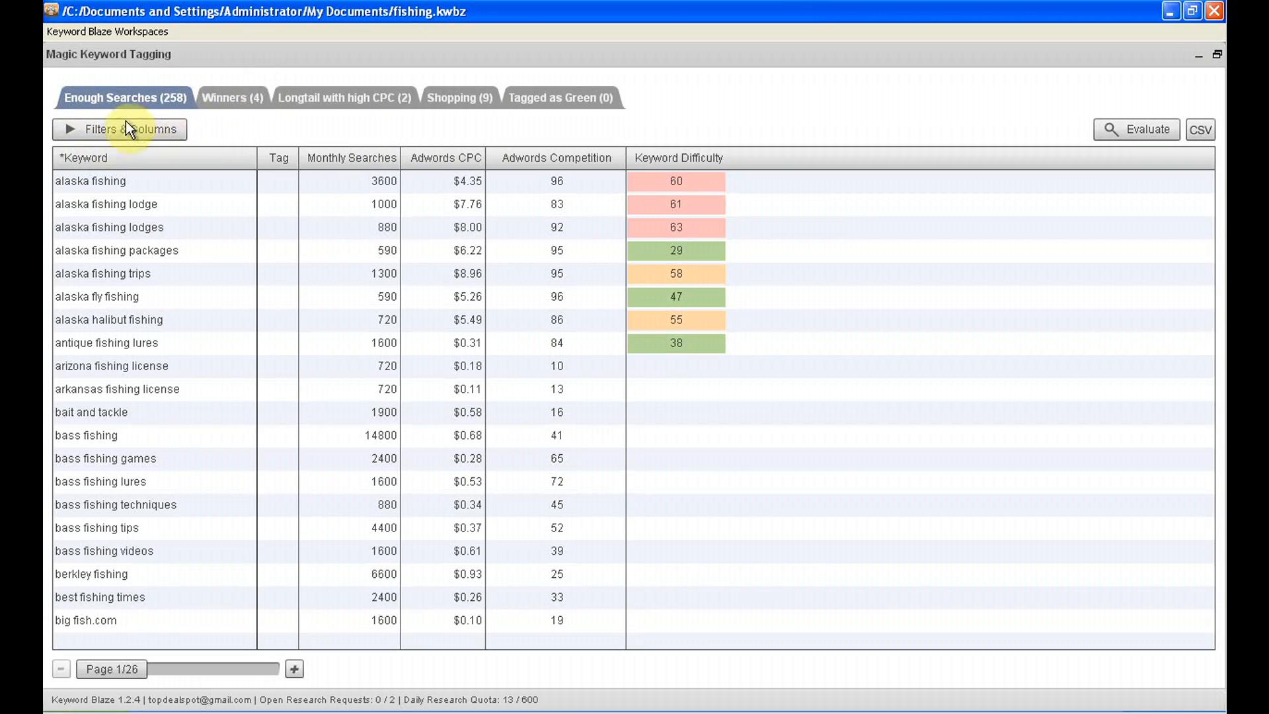
{"action": "left_click", "coordinate": [91, 129]}
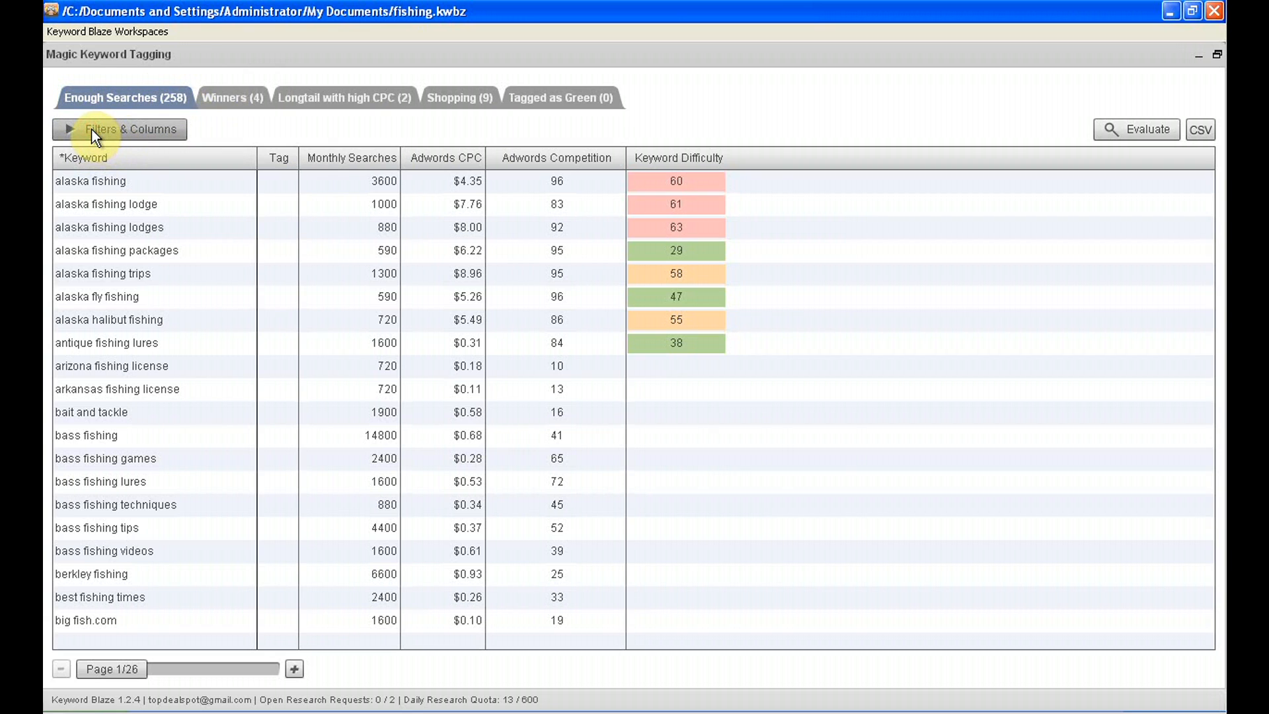
{"action": "left_click", "coordinate": [92, 129]}
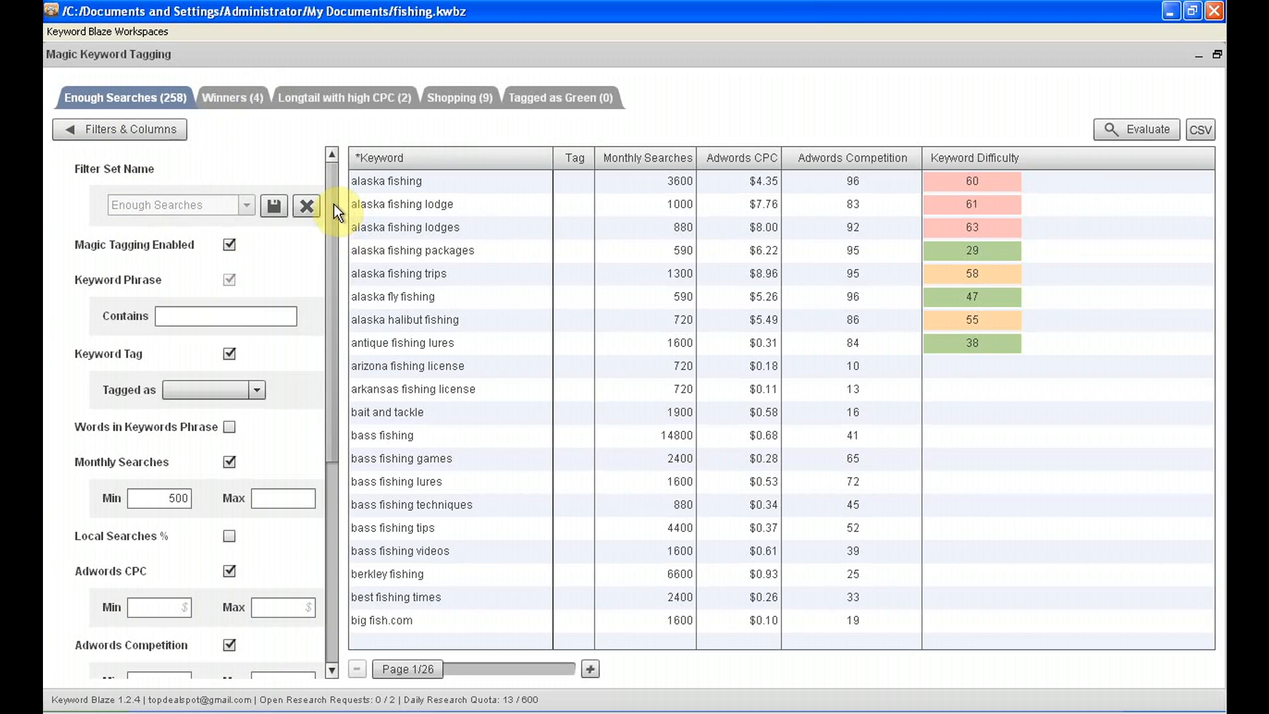
{"action": "left_click", "coordinate": [183, 319]}
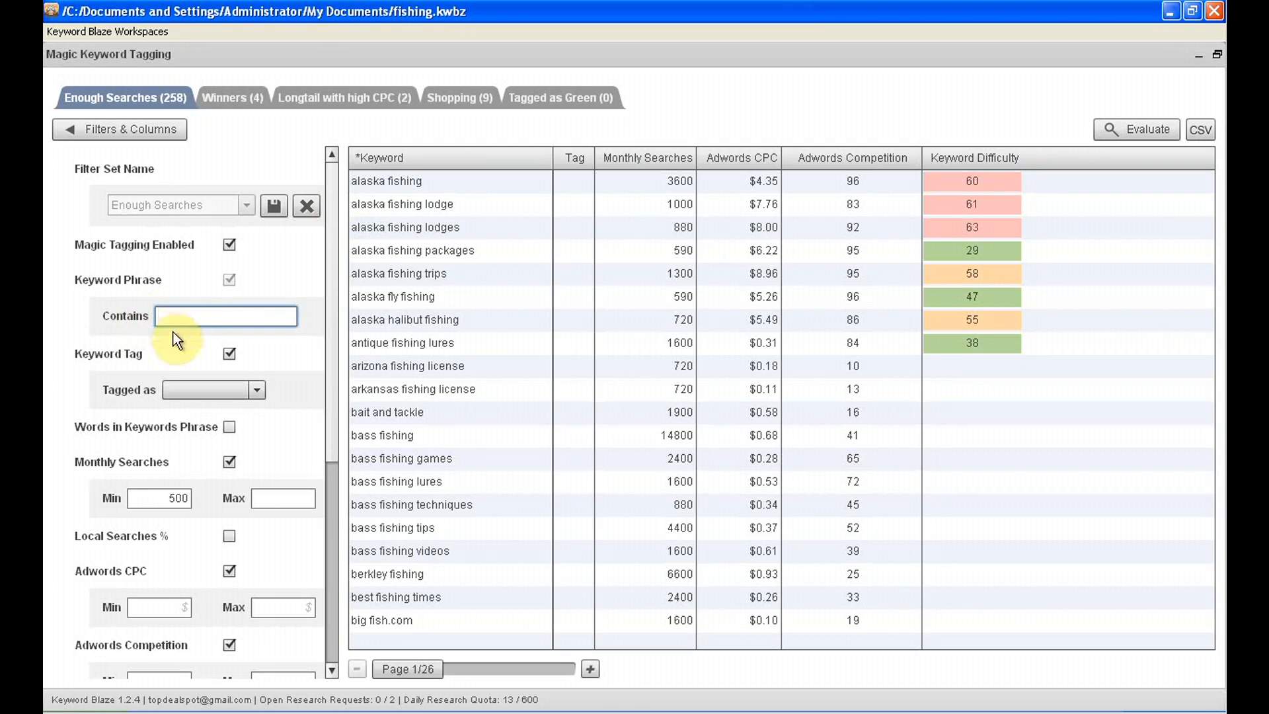
{"action": "left_click", "coordinate": [169, 498]}
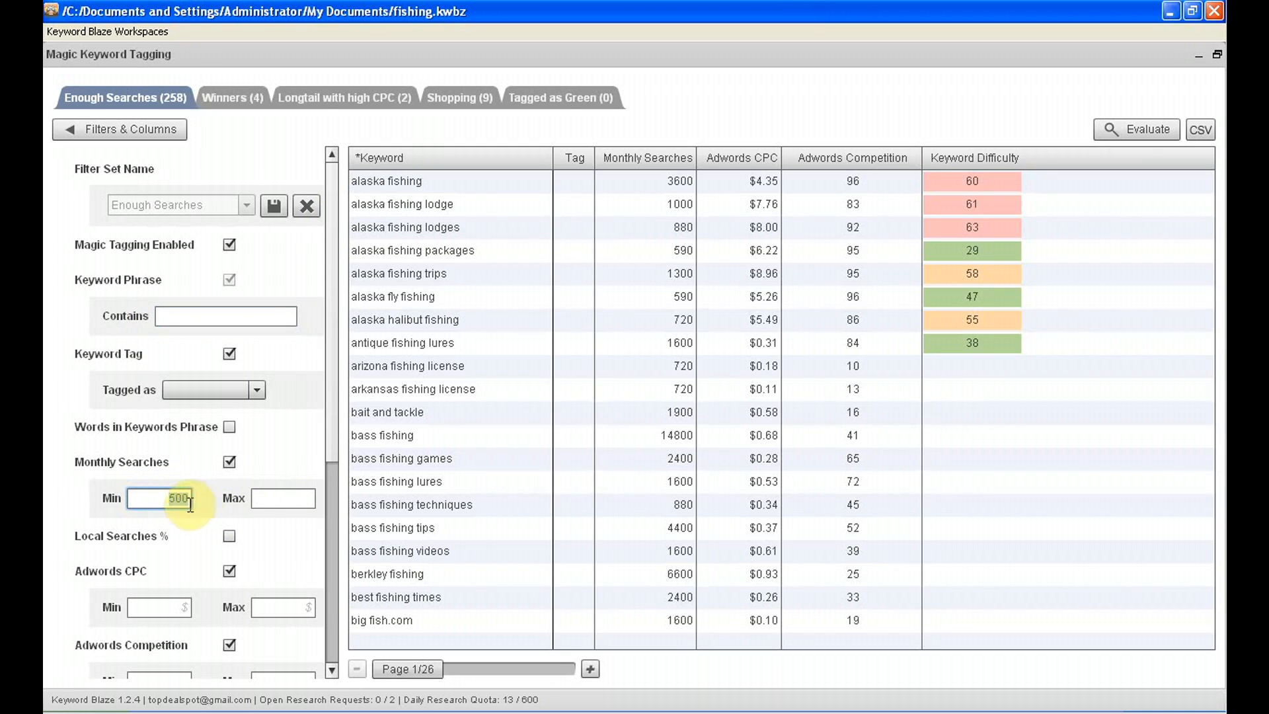
{"action": "type", "text": "600"}
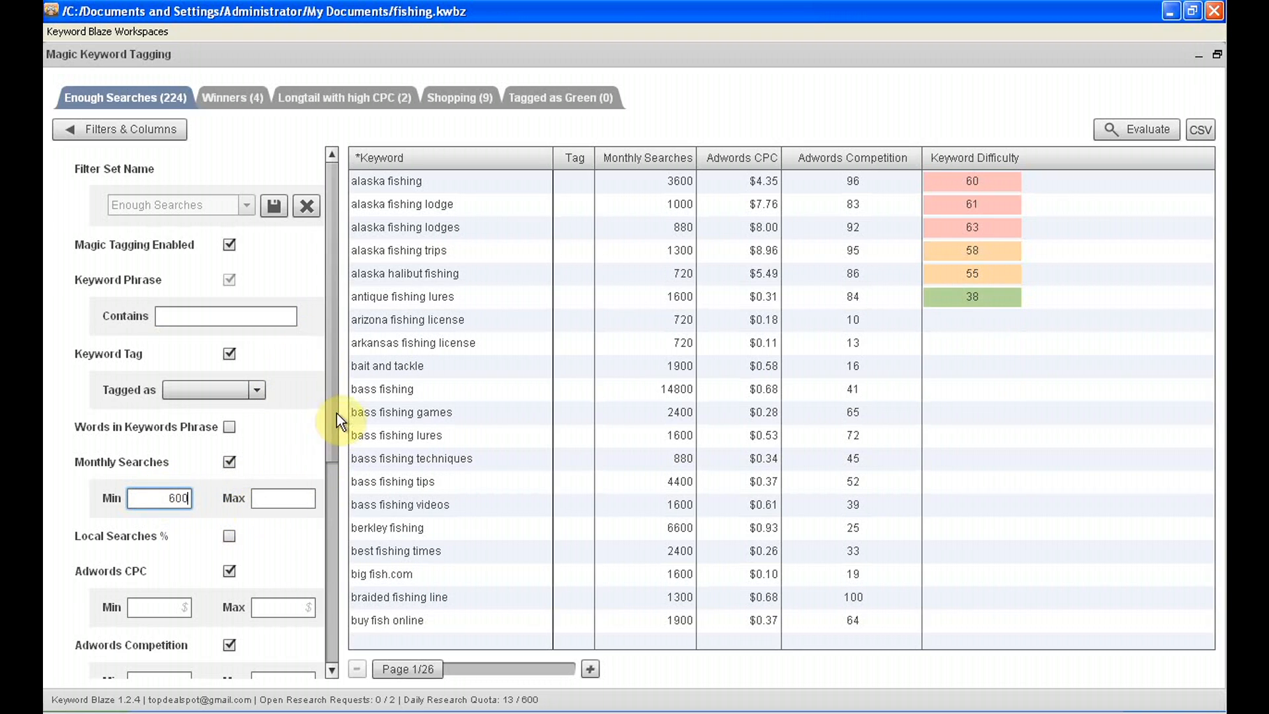
Try a maximum Top 10 Difficulty of 50 on the Enough Searches filter set, clear it again, and collapse the filters
{"action": "left_click_drag", "start_coordinate": [334, 411], "coordinate": [307, 478]}
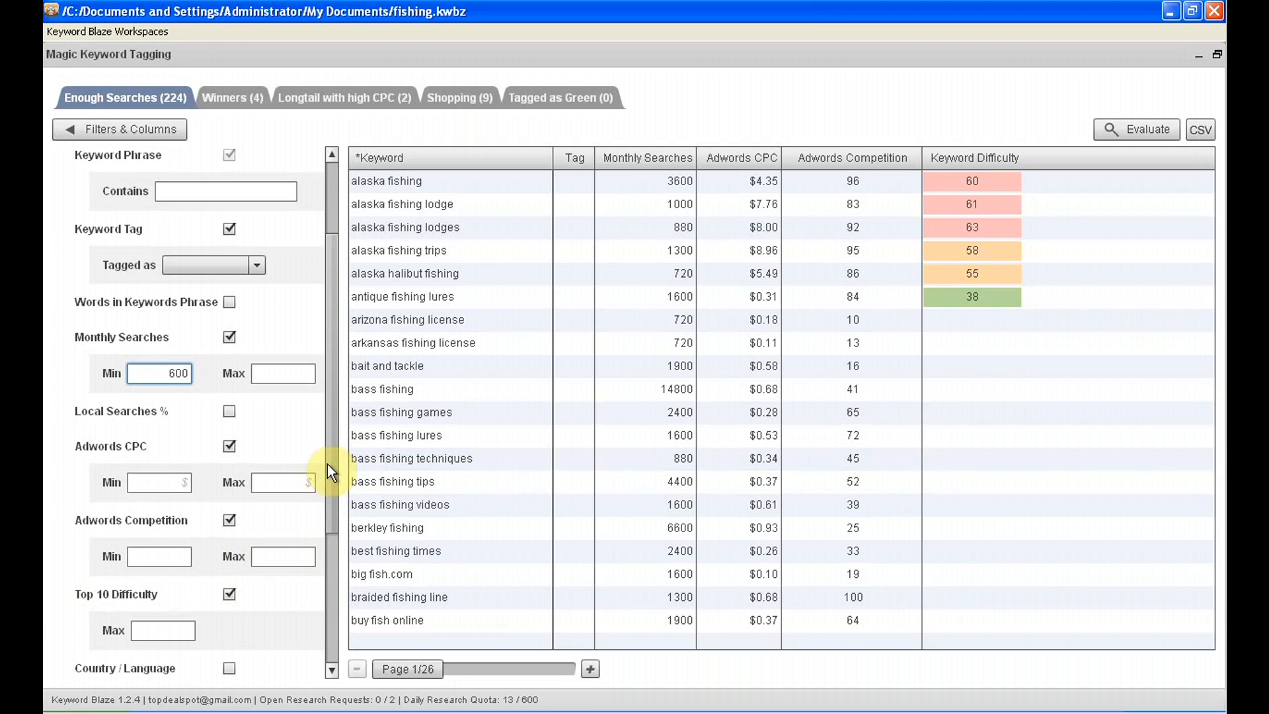
{"action": "left_click_drag", "start_coordinate": [327, 464], "coordinate": [324, 537]}
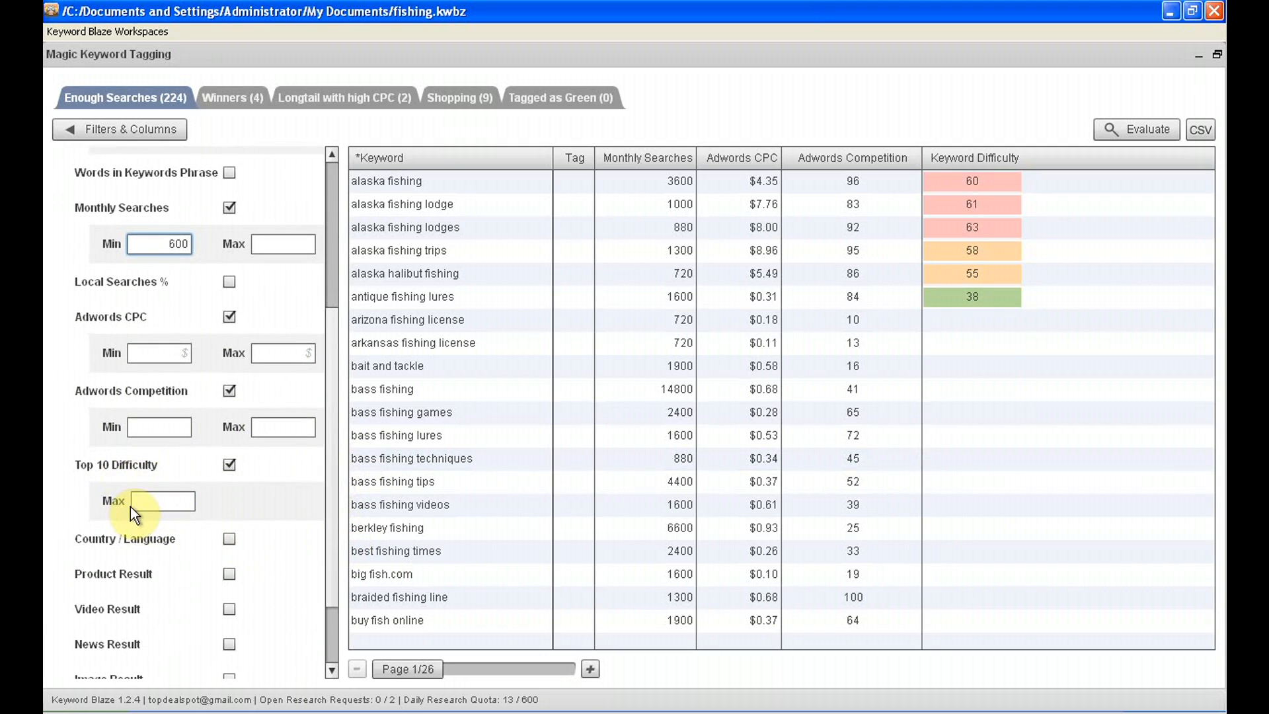
{"action": "left_click", "coordinate": [170, 502]}
{"action": "type", "text": "50"}
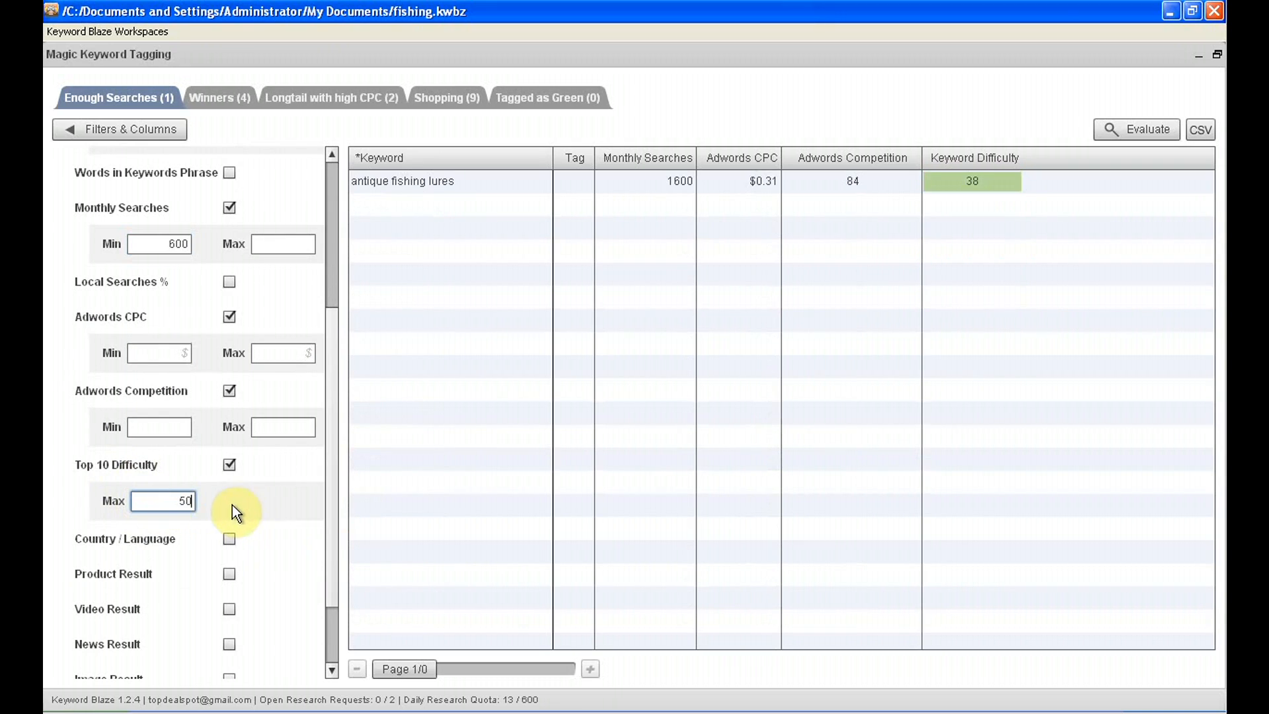
{"action": "left_click", "coordinate": [175, 501]}
{"action": "key", "text": "BackSpace"}
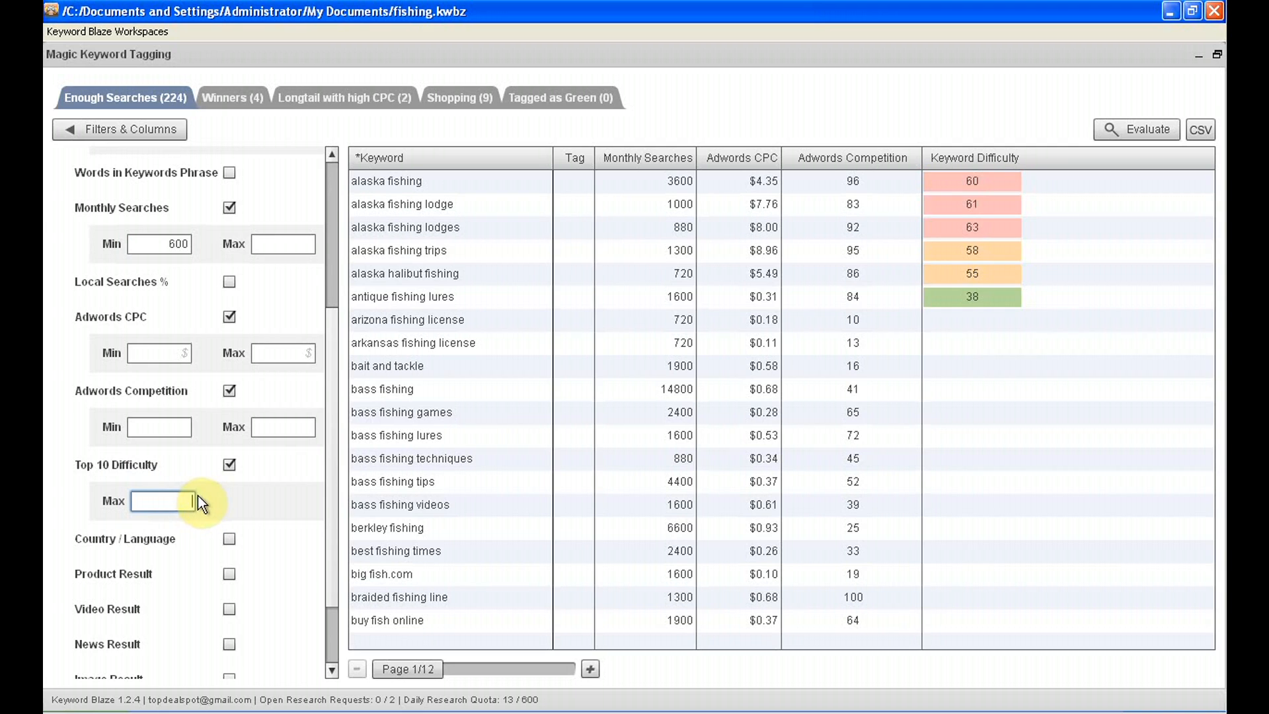
{"action": "scroll", "coordinate": [325, 318], "scroll_direction": "down", "scroll_amount": 3}
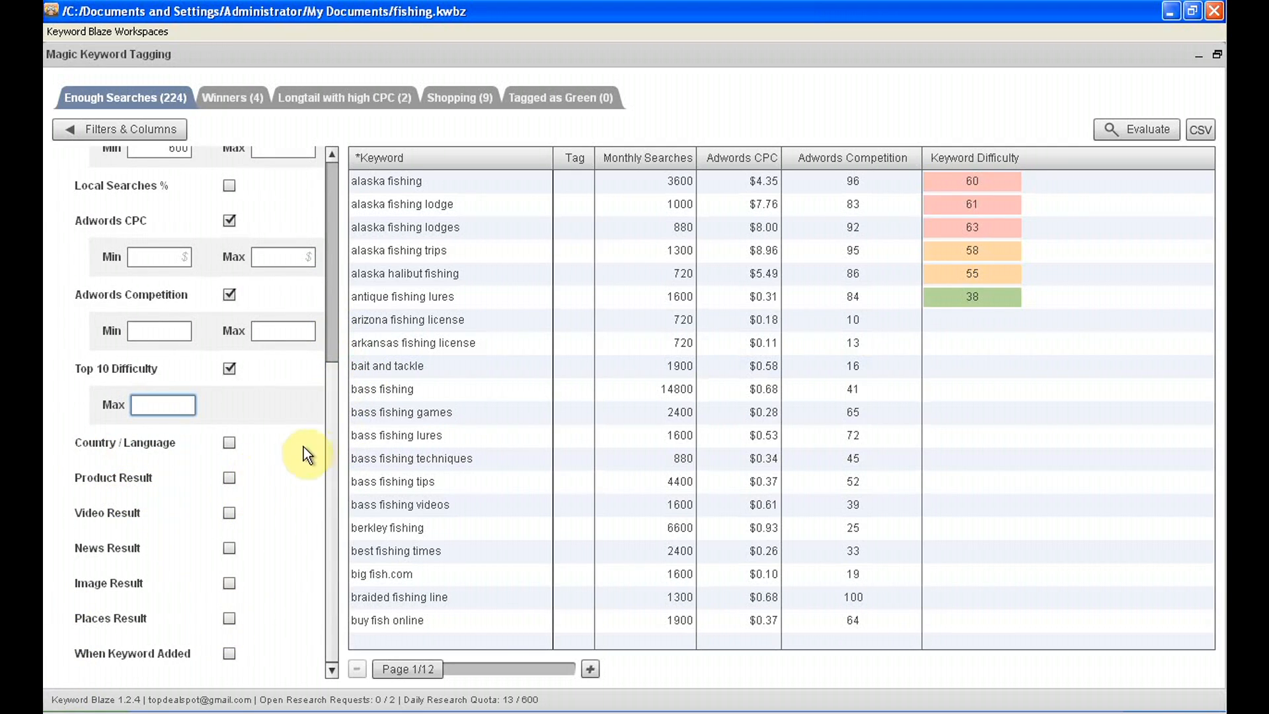
{"action": "left_click_drag", "start_coordinate": [329, 450], "coordinate": [335, 252]}
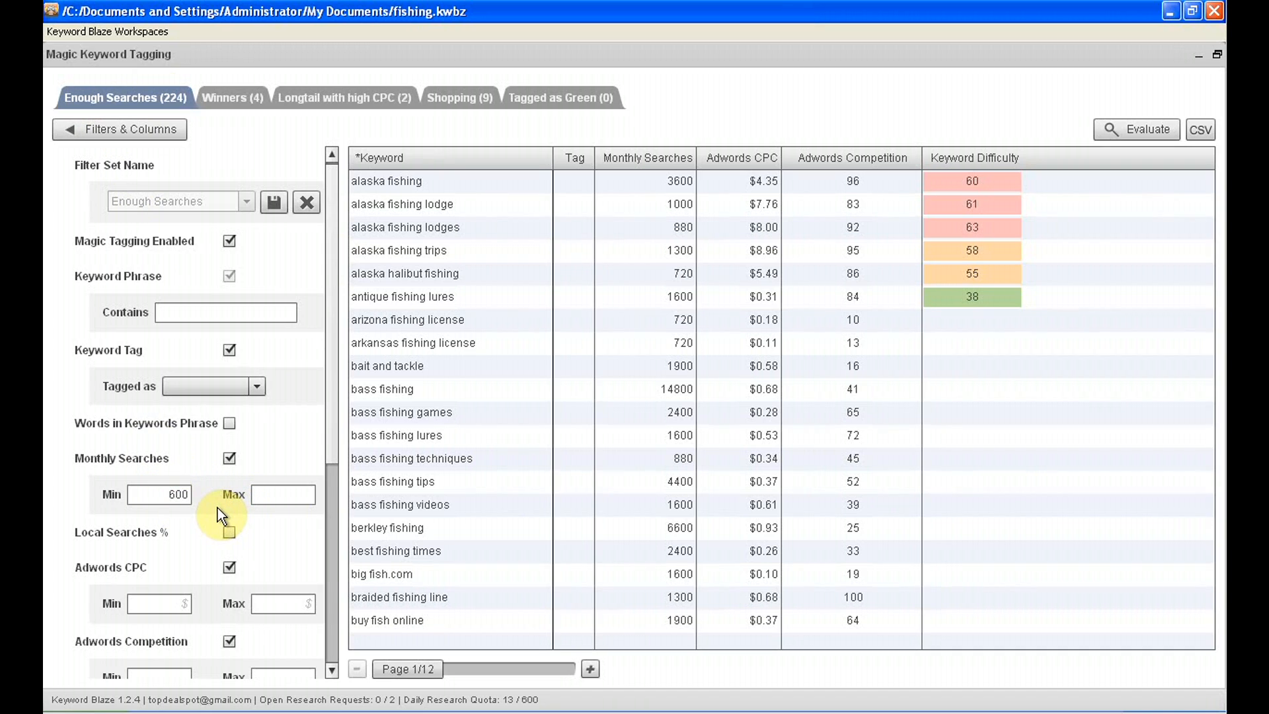
{"action": "left_click", "coordinate": [100, 130]}
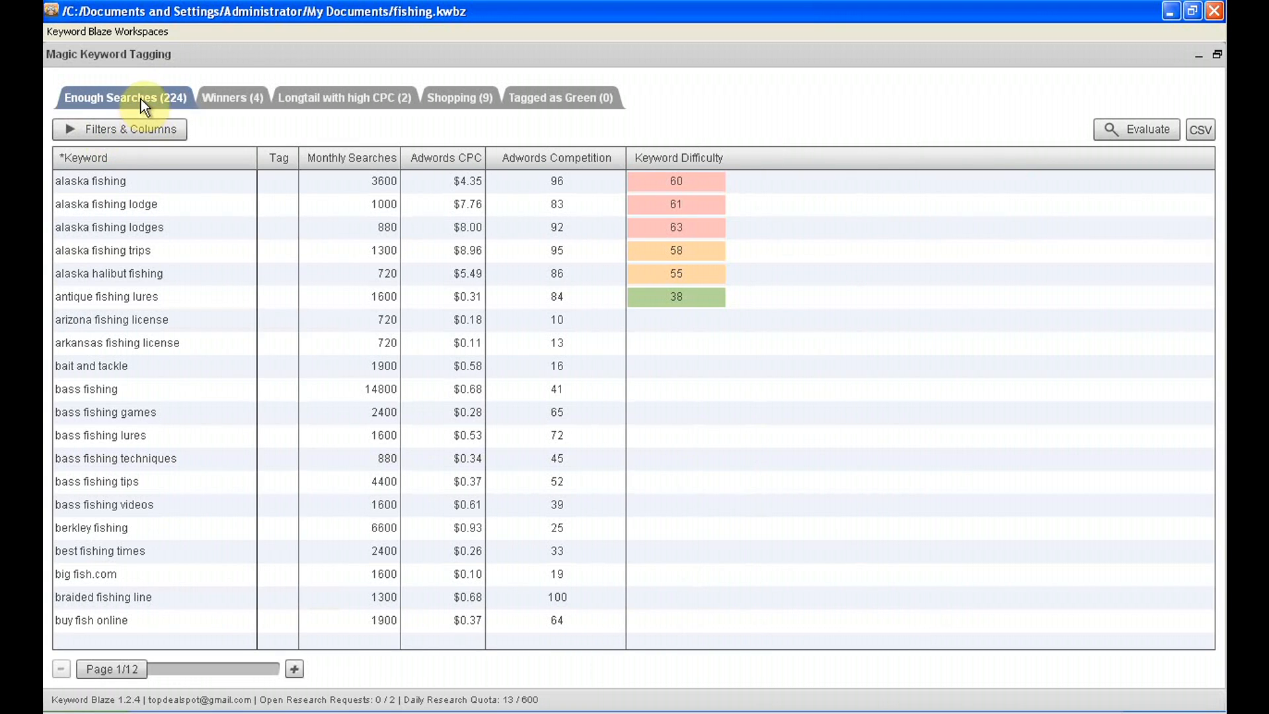
Set the minimum monthly searches of the Winners filter set to 500 and check its remaining filters
{"action": "left_click", "coordinate": [240, 93]}
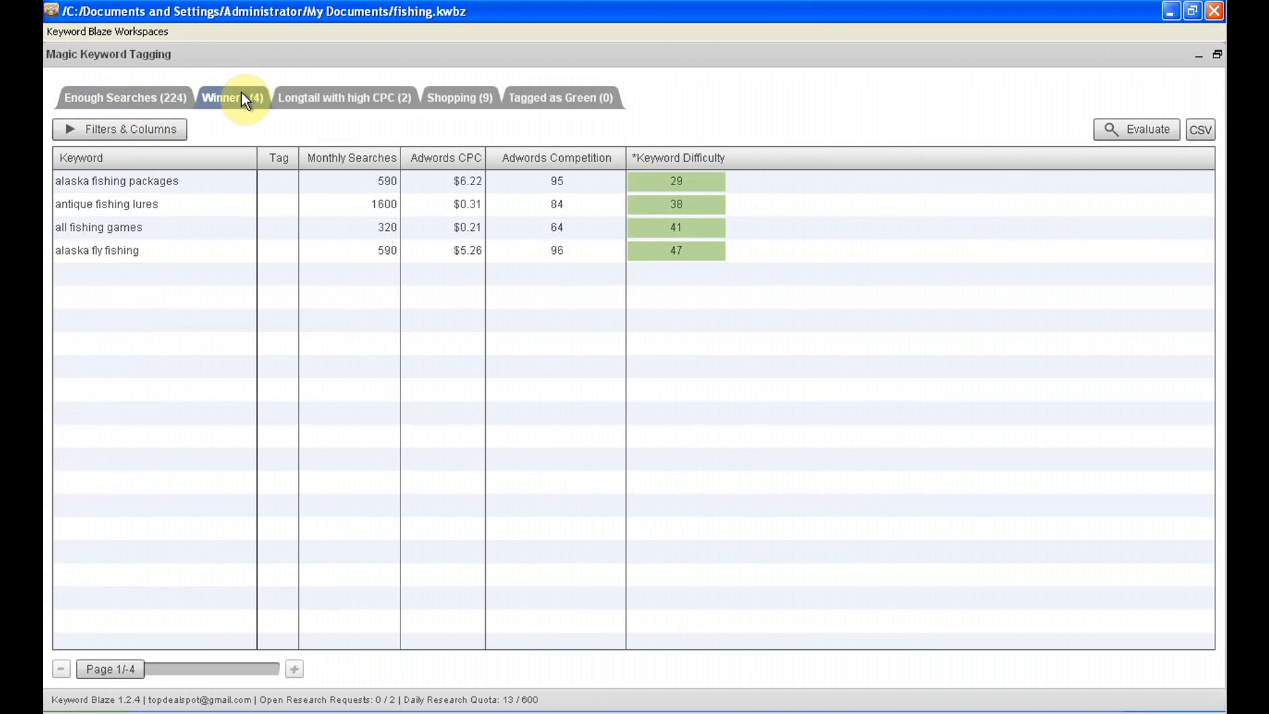
{"action": "left_click", "coordinate": [101, 125]}
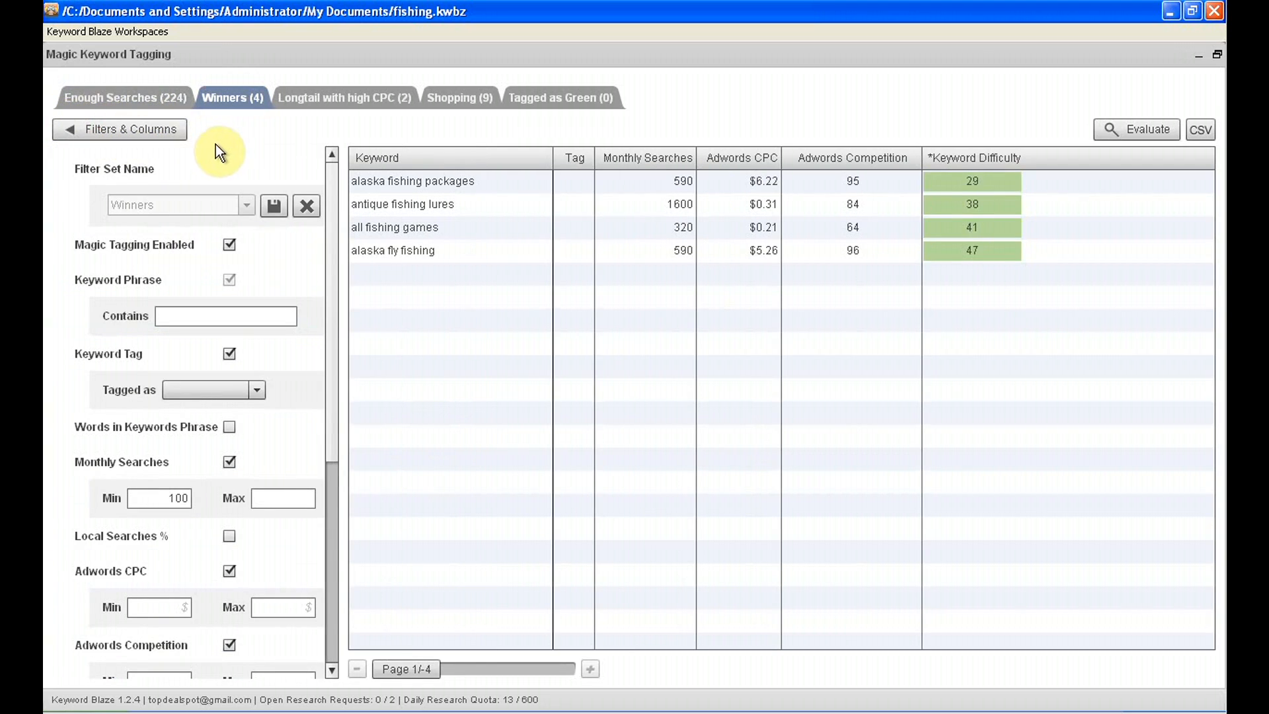
{"action": "left_click", "coordinate": [174, 498]}
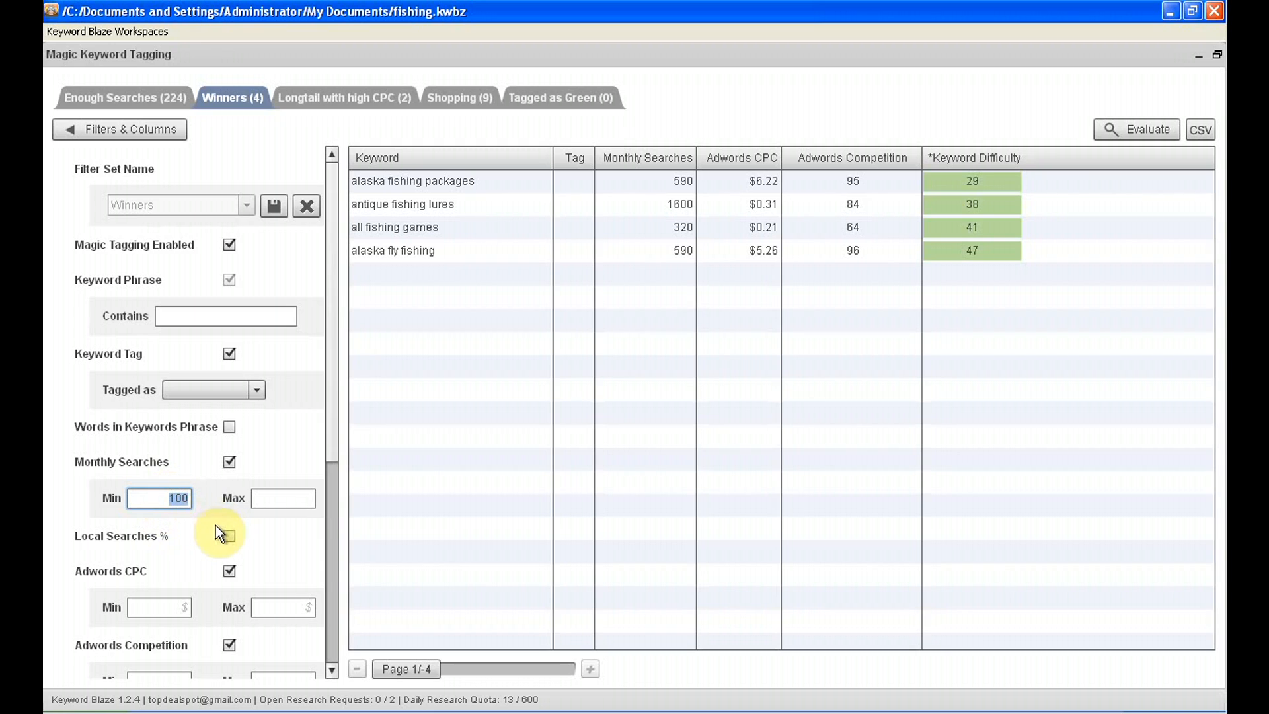
{"action": "type", "text": "5"}
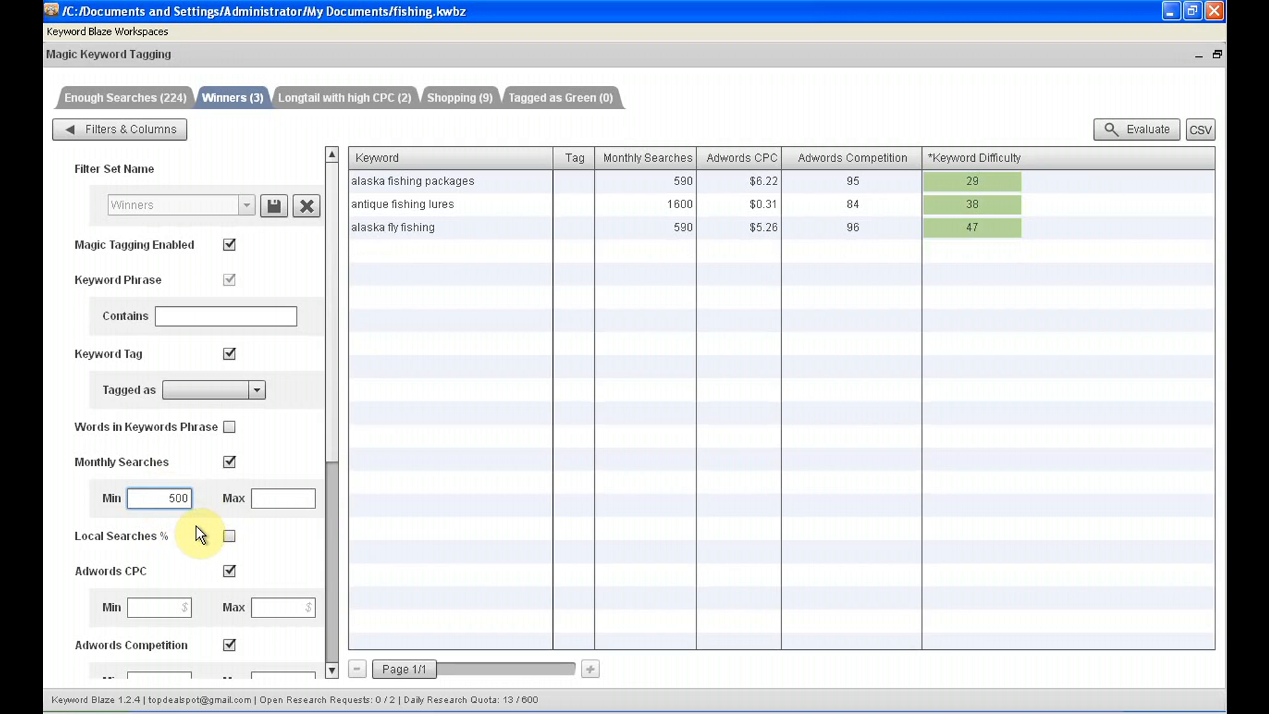
{"action": "left_click_drag", "start_coordinate": [339, 387], "coordinate": [299, 506]}
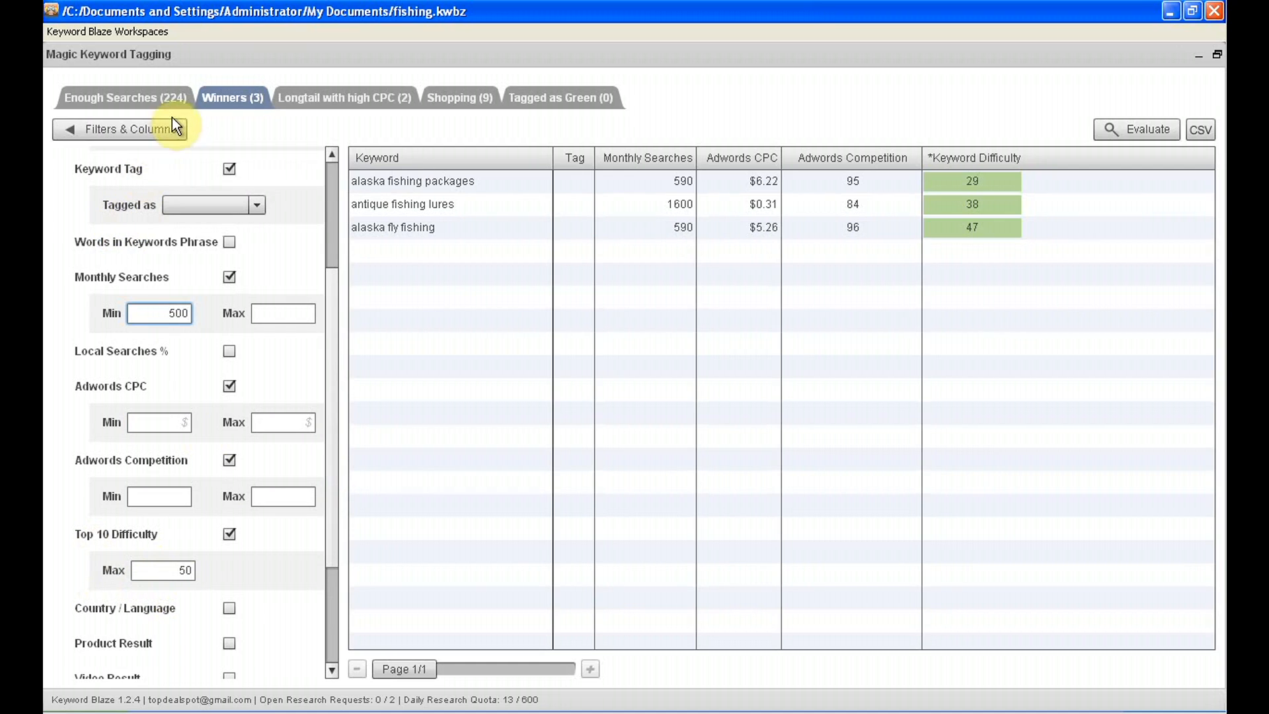
Look through the keywords in the Longtail with high CPC, Shopping and Tagged as Green filter sets
{"action": "left_click", "coordinate": [321, 94]}
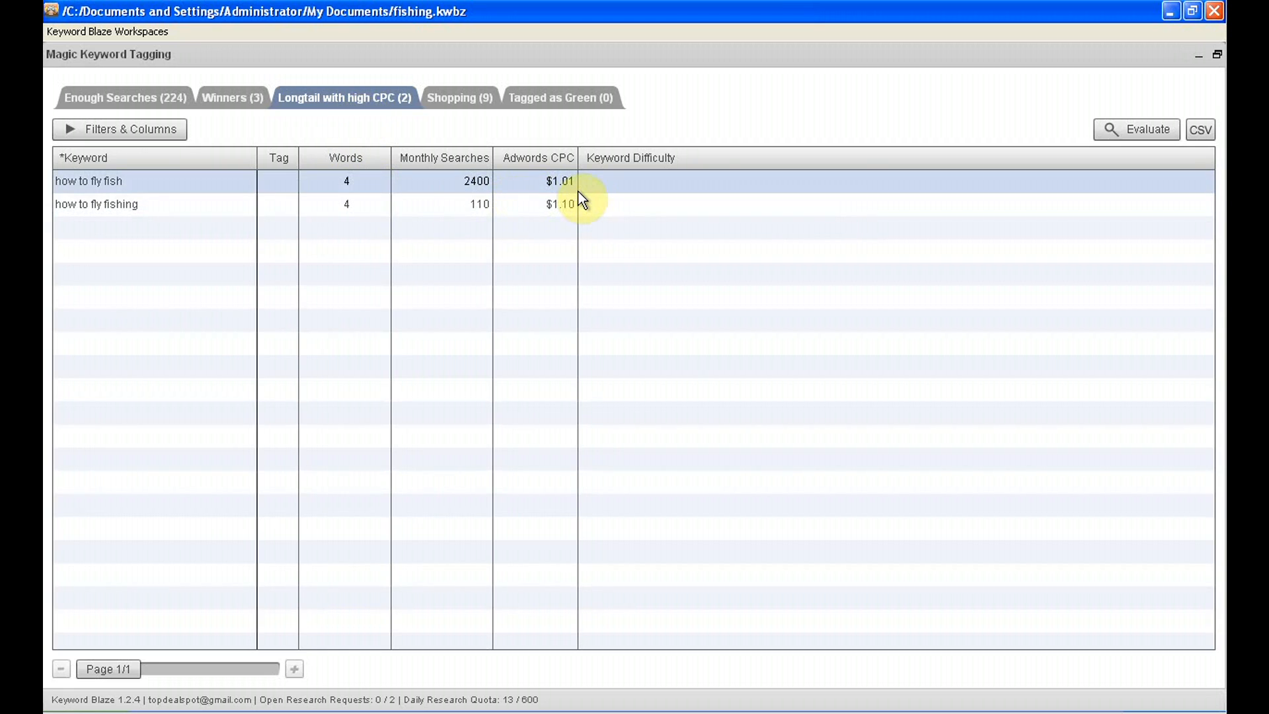
{"action": "left_click", "coordinate": [319, 205]}
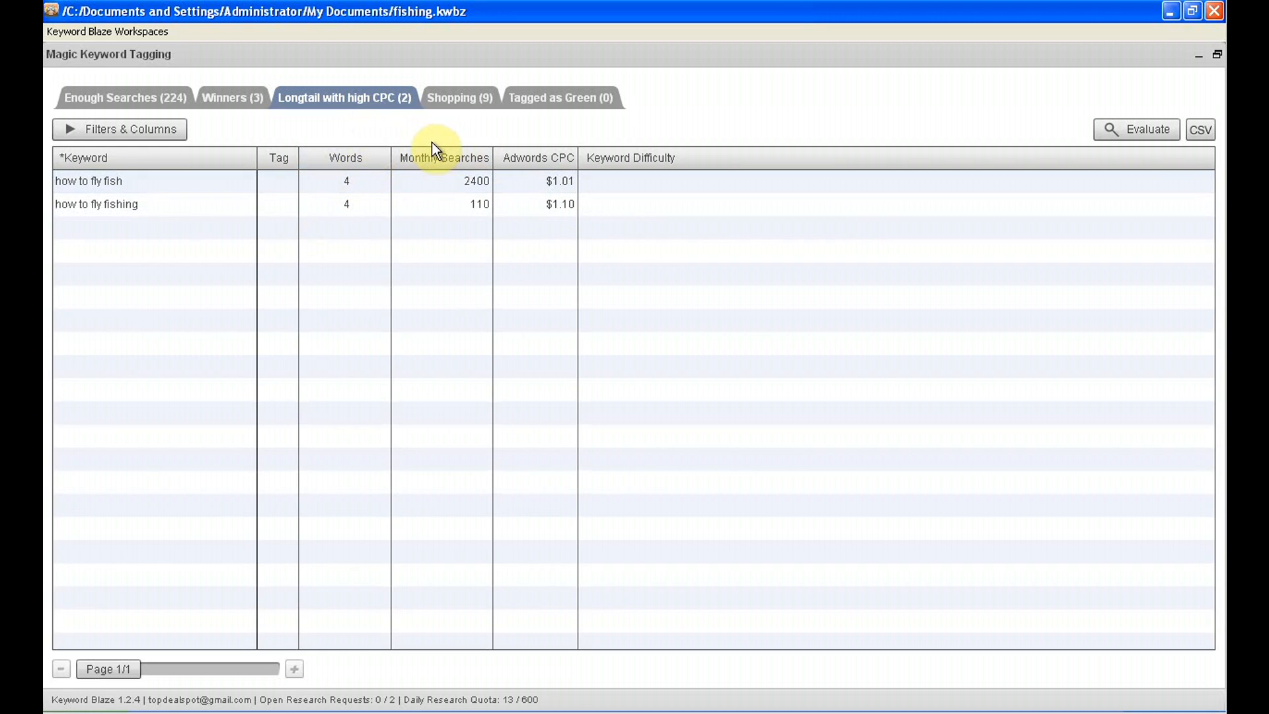
{"action": "left_click", "coordinate": [459, 97]}
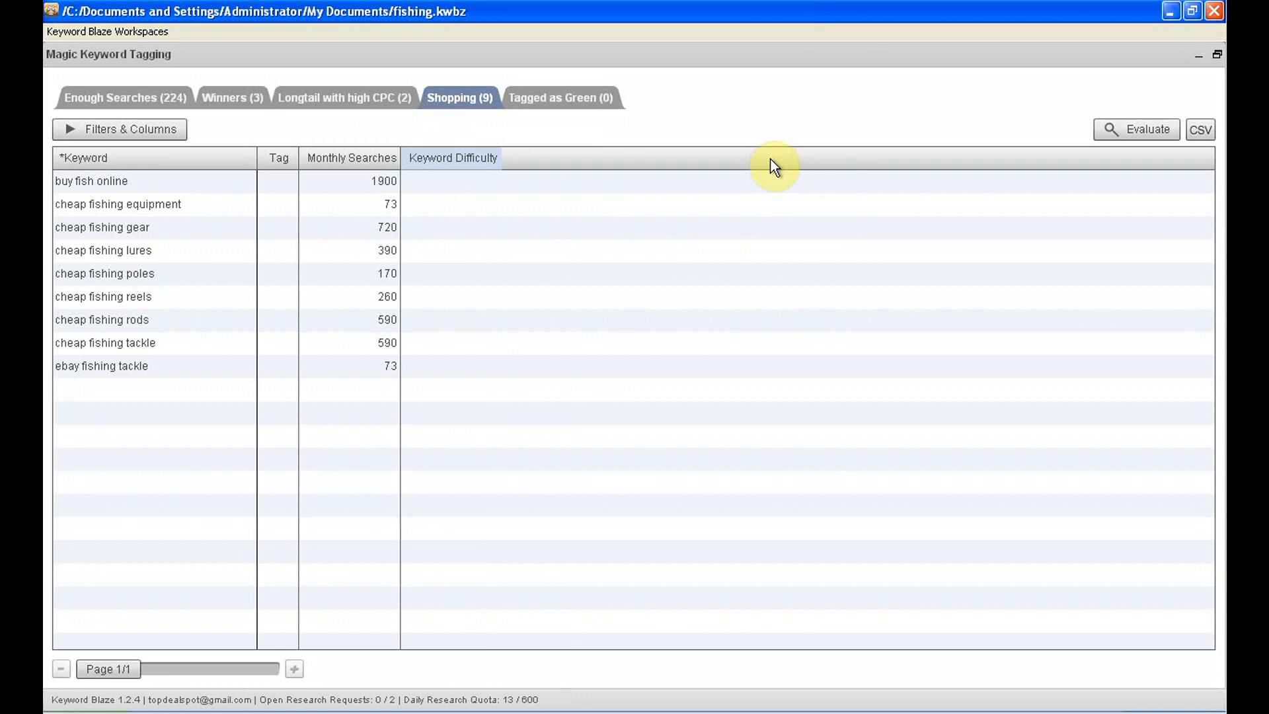
{"action": "left_click", "coordinate": [548, 103]}
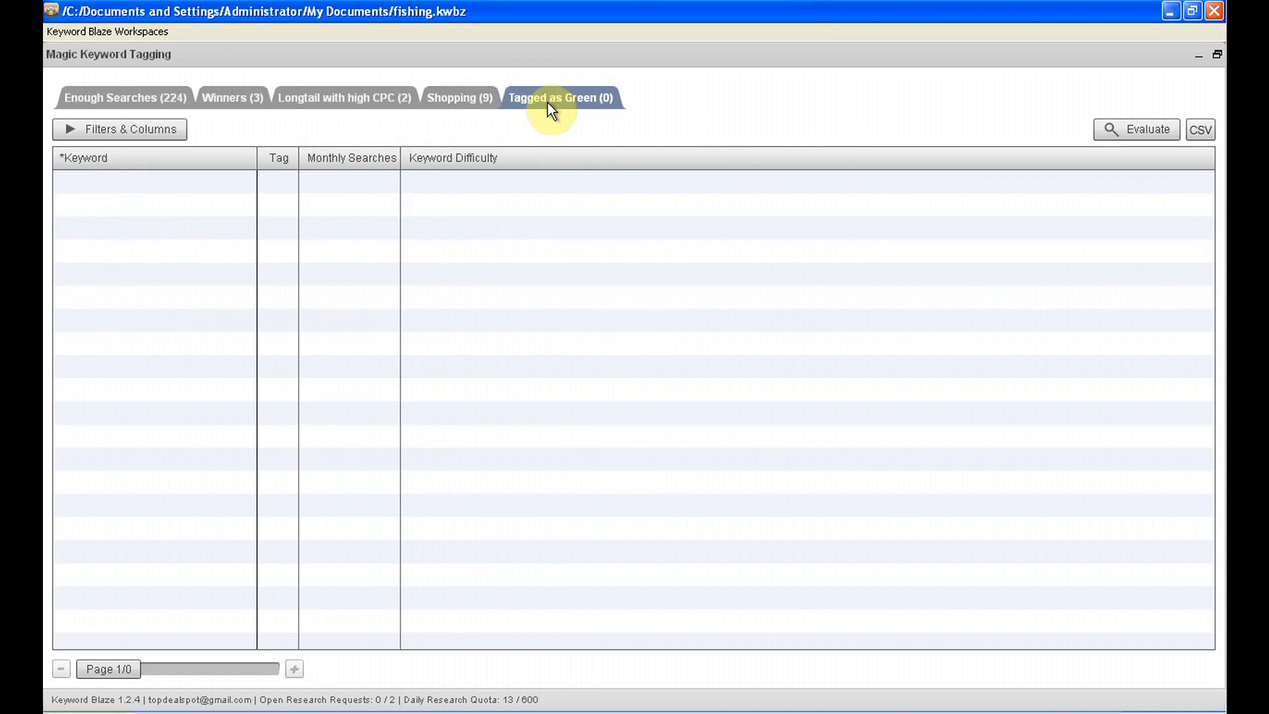
Tag "alaska fly fishing" green in the Winners set, check it under Tagged as Green, and return to Enough Searches
{"action": "left_click", "coordinate": [227, 104]}
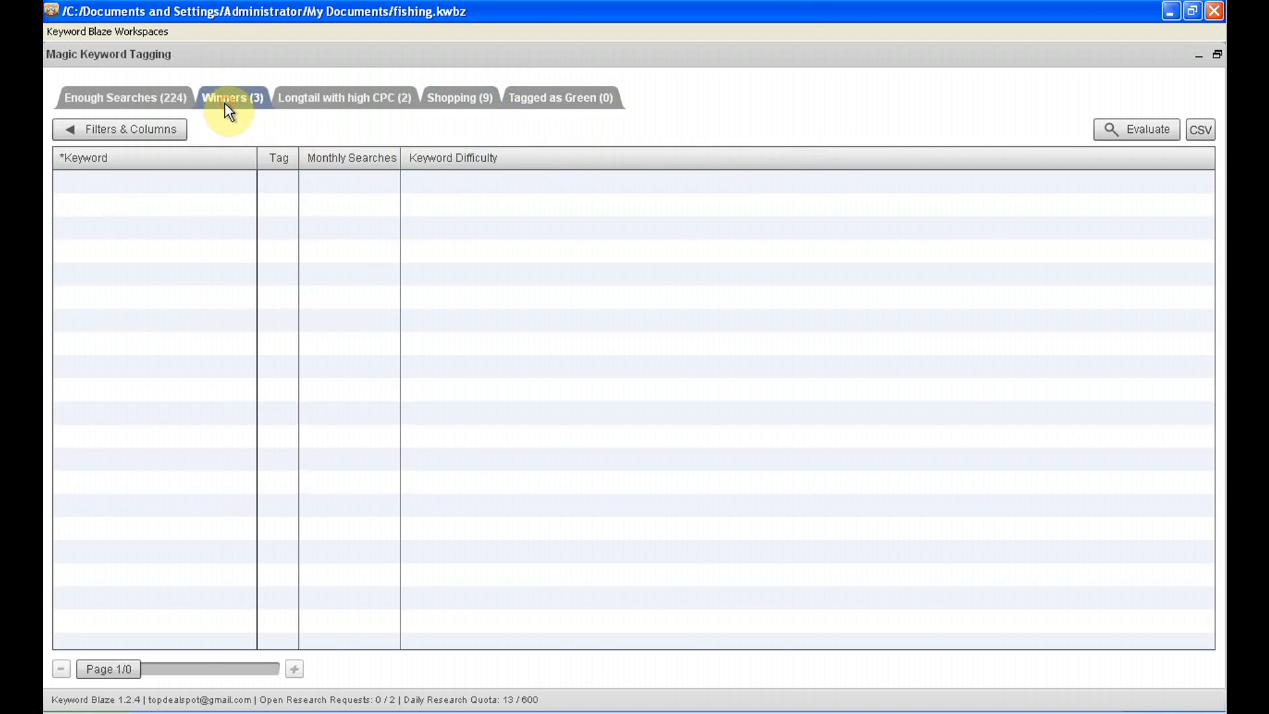
{"action": "left_click", "coordinate": [84, 127]}
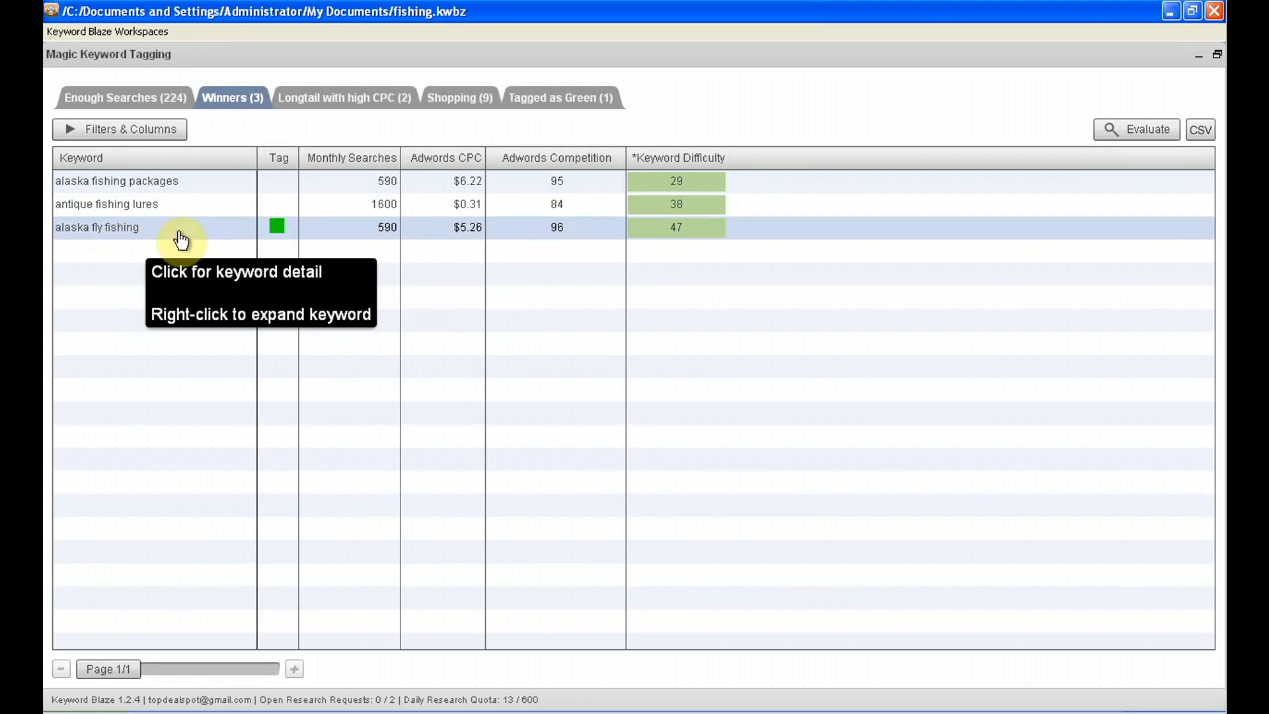
{"action": "left_click", "coordinate": [568, 95]}
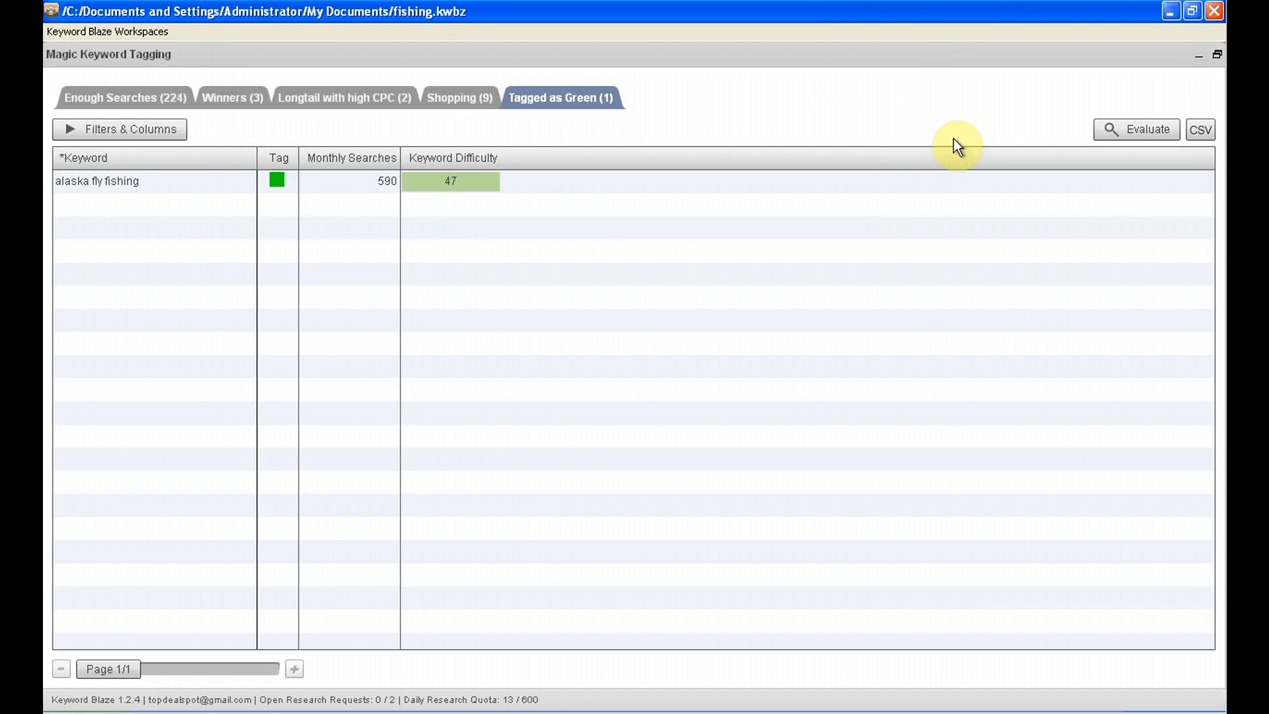
{"action": "left_click", "coordinate": [152, 104]}
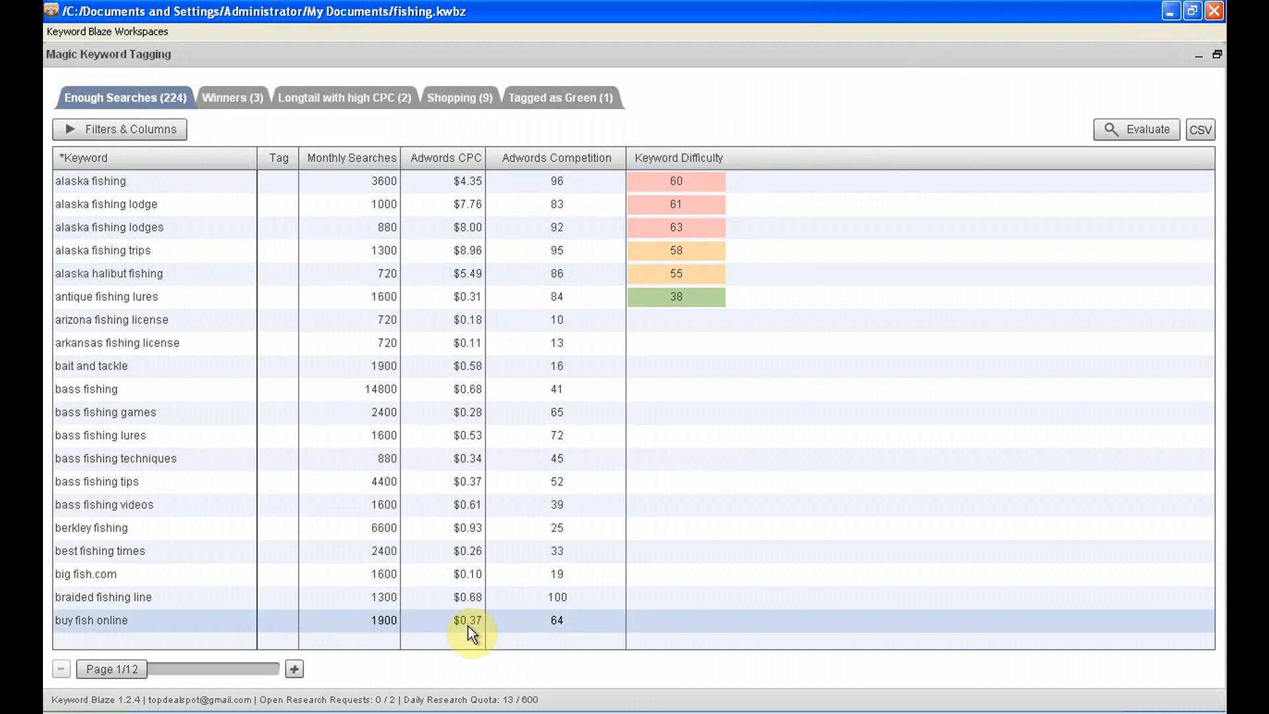
Switch to Niche Finder and generate long-tail keywords for "best fishing rods"
{"action": "left_click", "coordinate": [360, 713]}
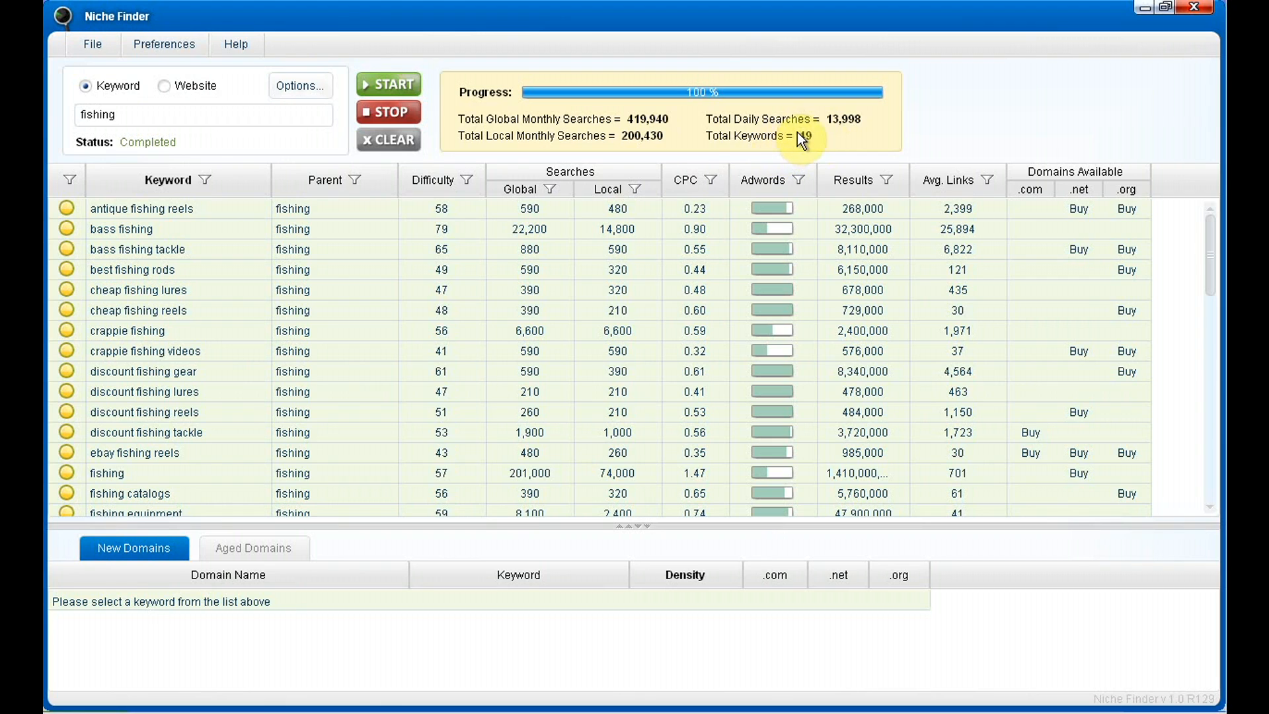
{"action": "right_click", "coordinate": [152, 269]}
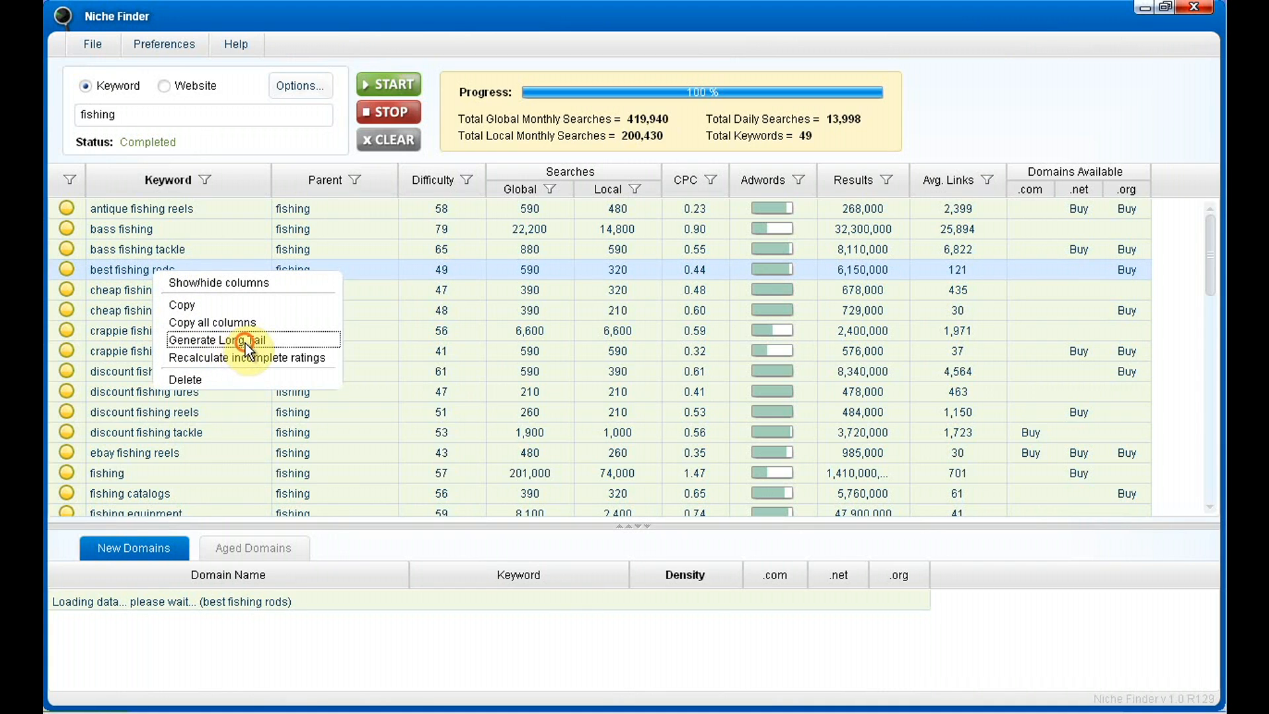
{"action": "left_click", "coordinate": [245, 341]}
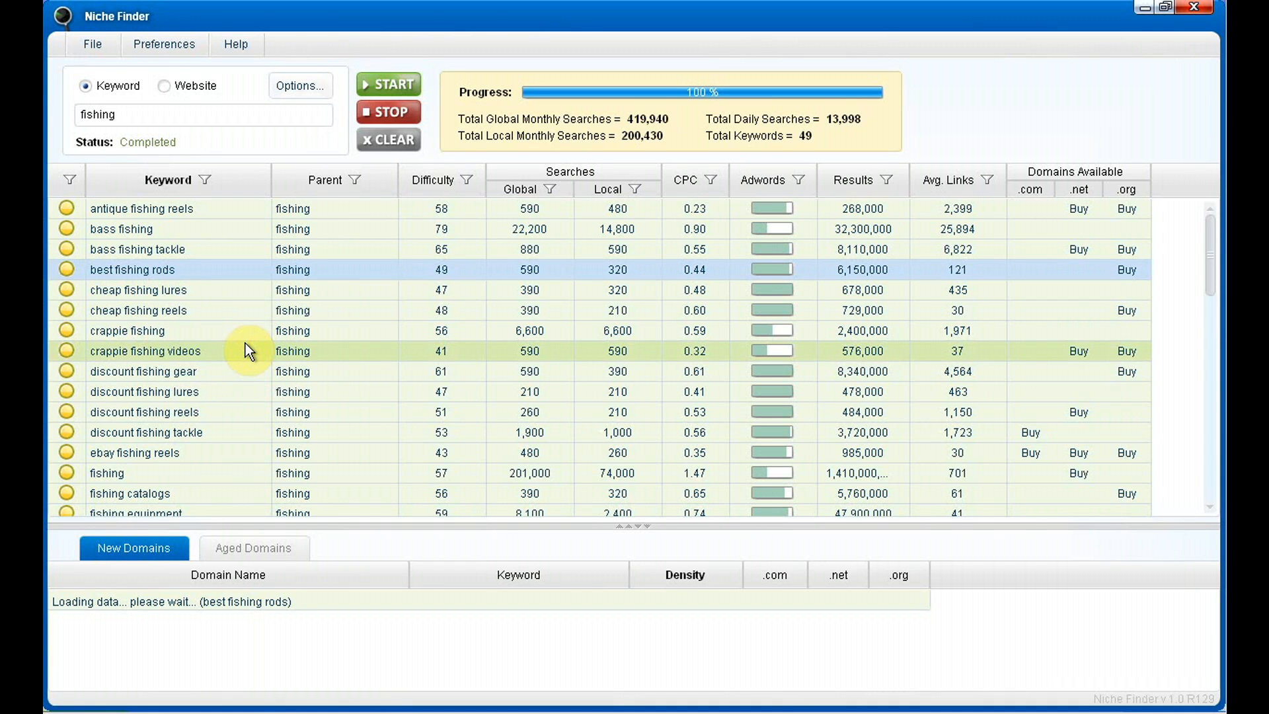
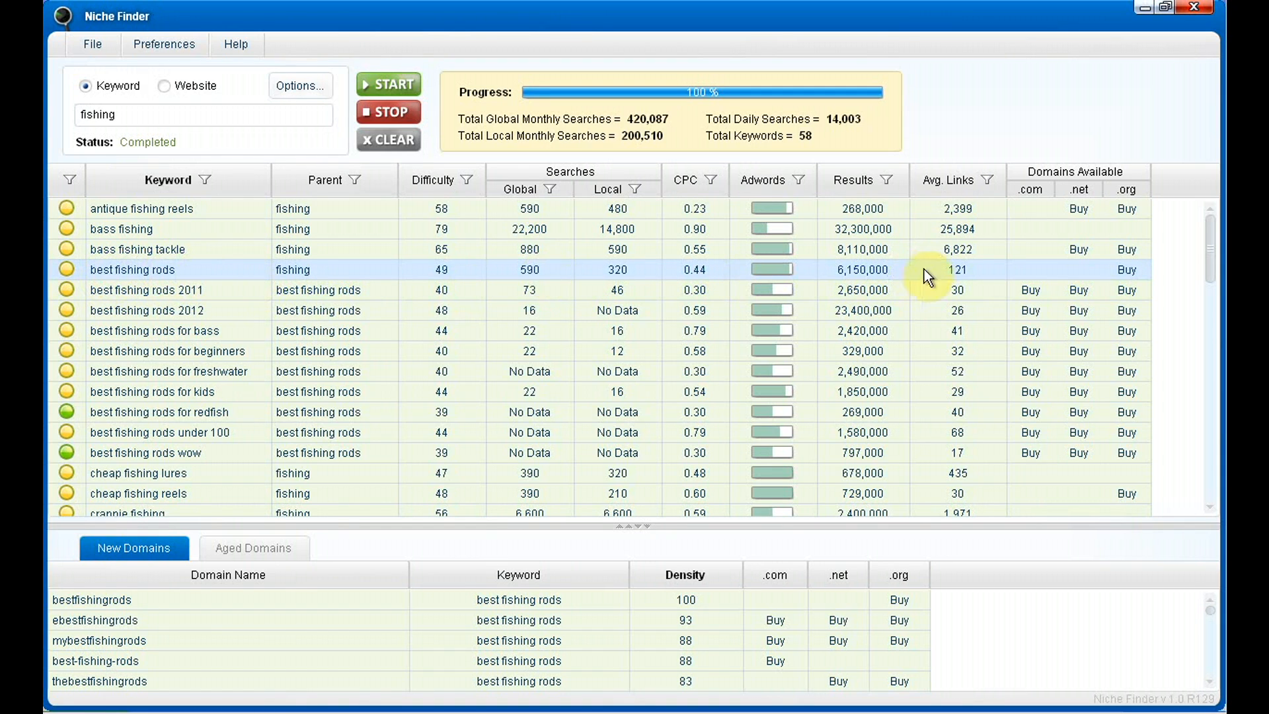
Check the MajesticSEO backlinks report for "best fishing rods" and sort the keywords by local searches in ascending order
{"action": "left_click", "coordinate": [957, 270]}
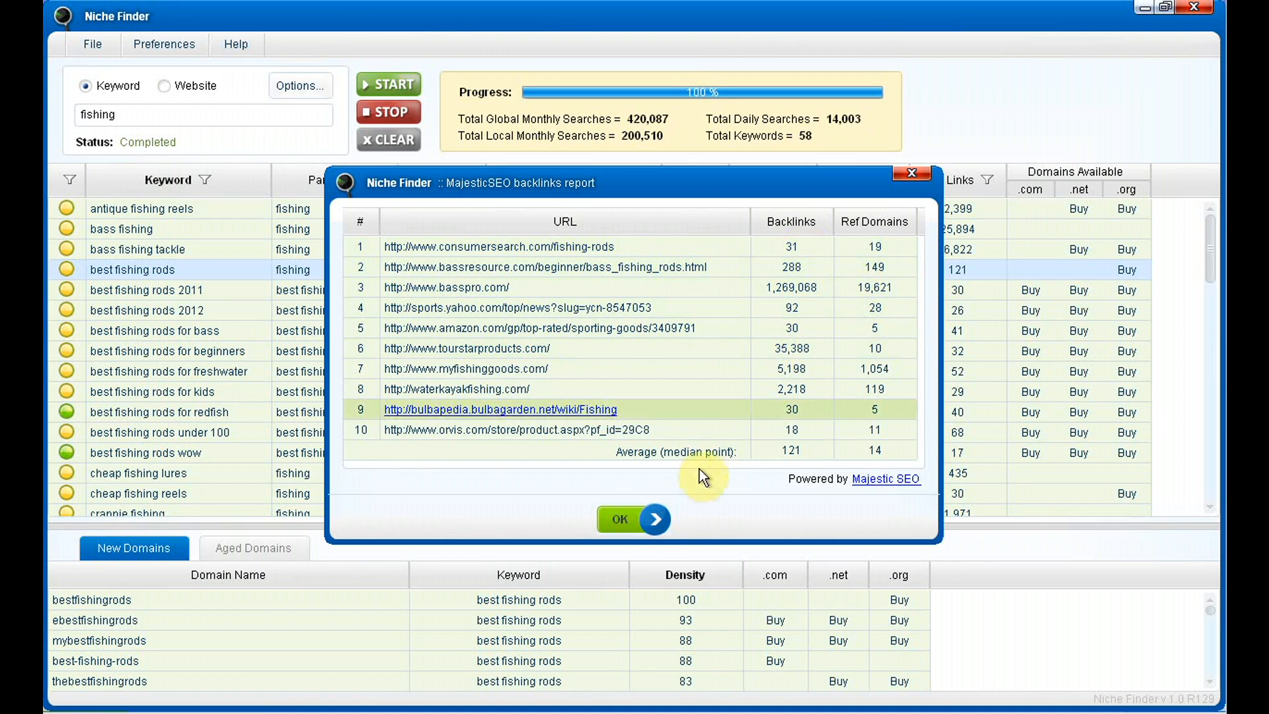
{"action": "left_click", "coordinate": [624, 521]}
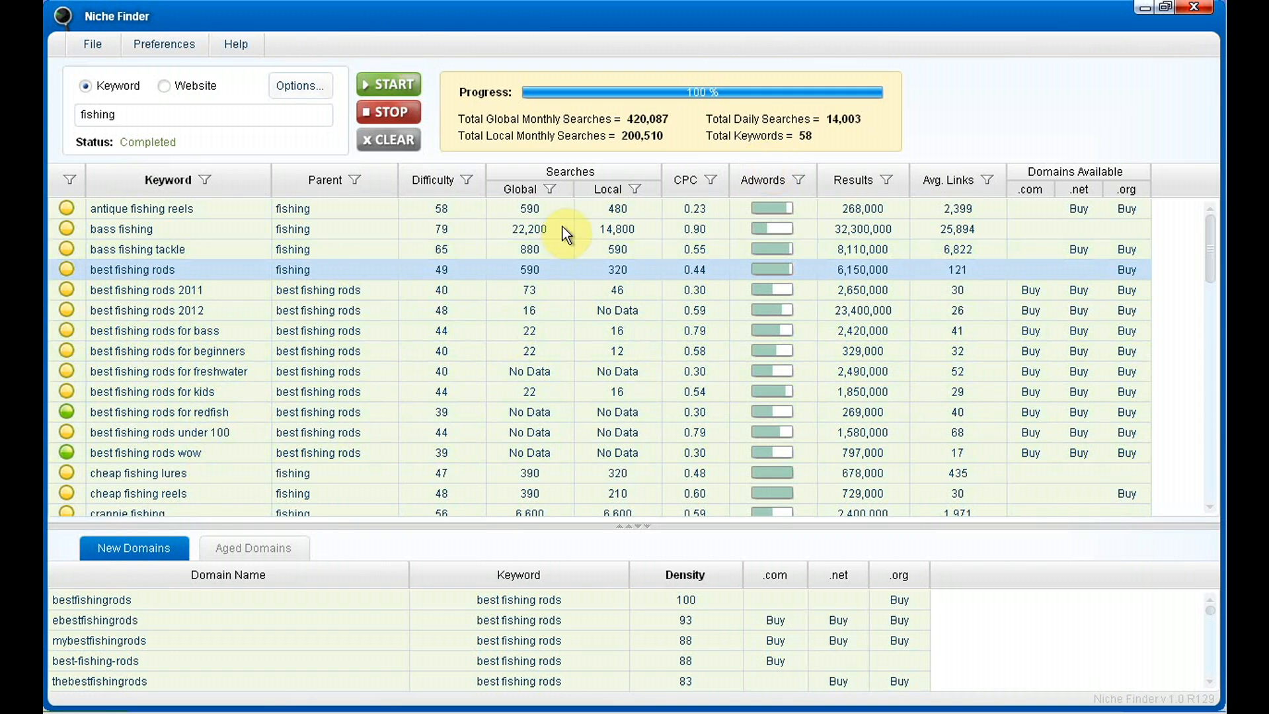
{"action": "left_click", "coordinate": [609, 189]}
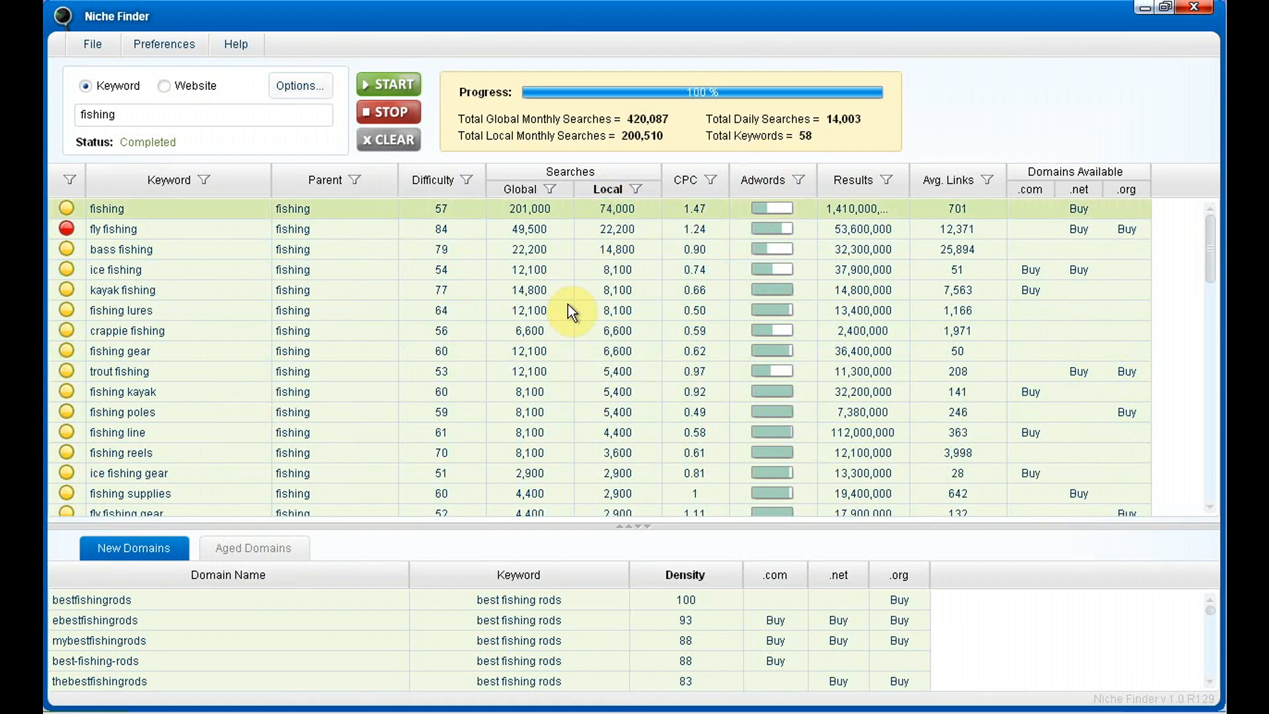
{"action": "left_click", "coordinate": [605, 190]}
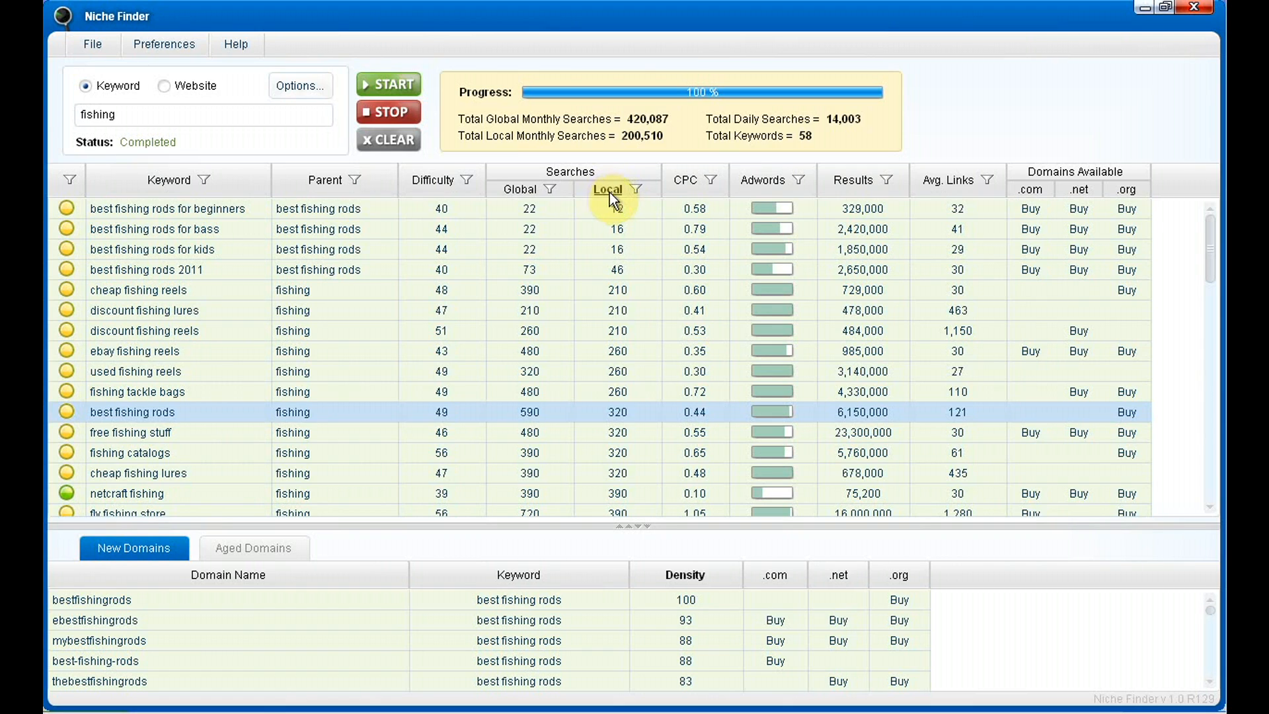
Inspect the filter options of the Keyword and Local searches columns without applying any filter
{"action": "left_click", "coordinate": [206, 182]}
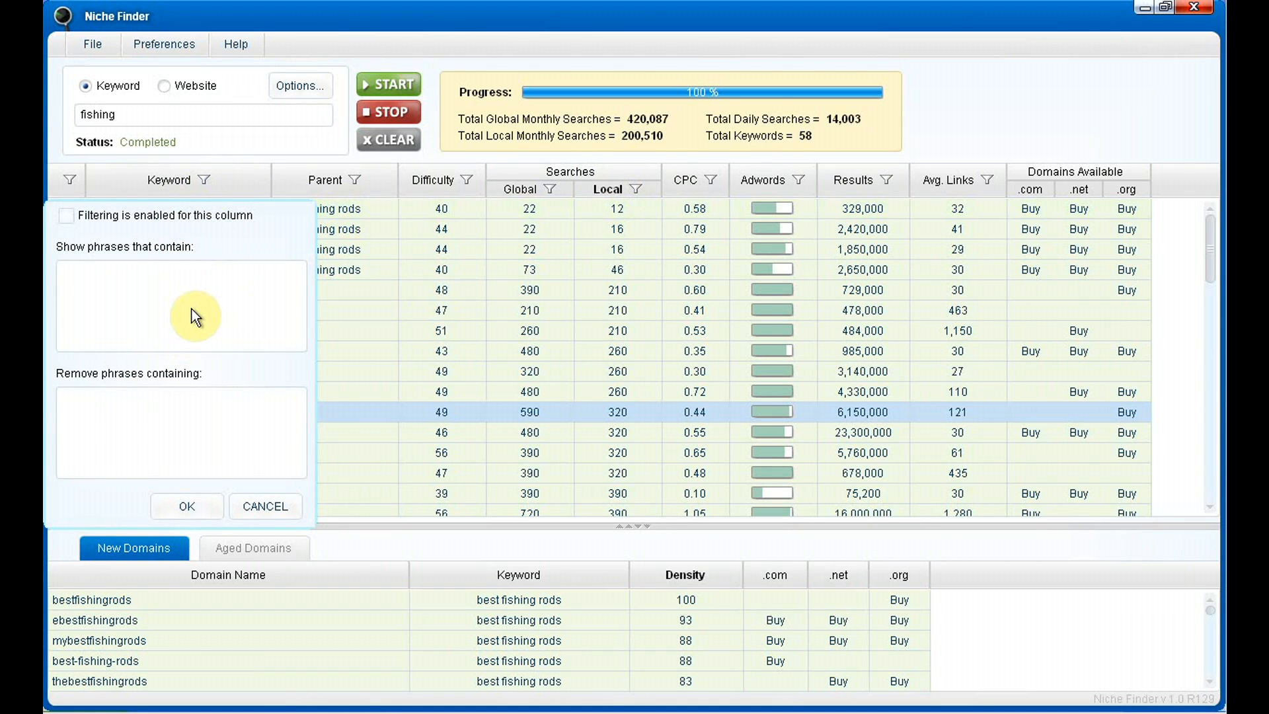
{"action": "left_click", "coordinate": [169, 276]}
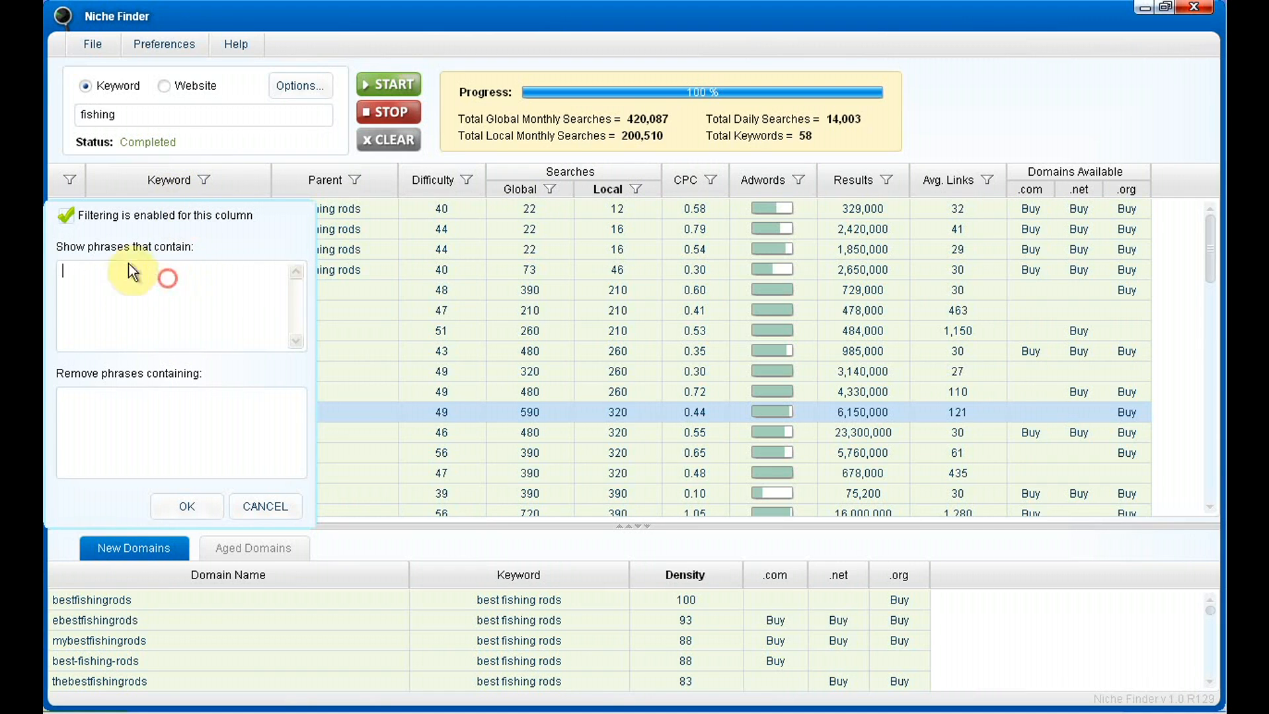
{"action": "left_click", "coordinate": [68, 216]}
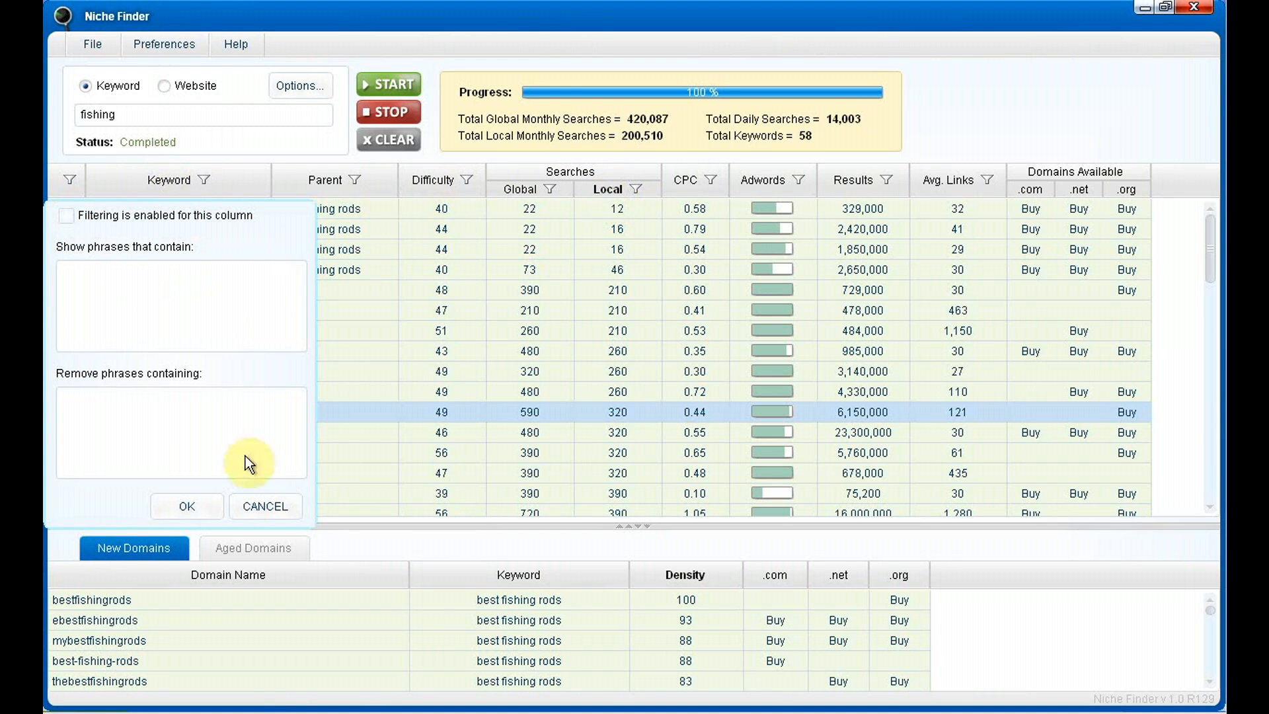
{"action": "left_click", "coordinate": [261, 508]}
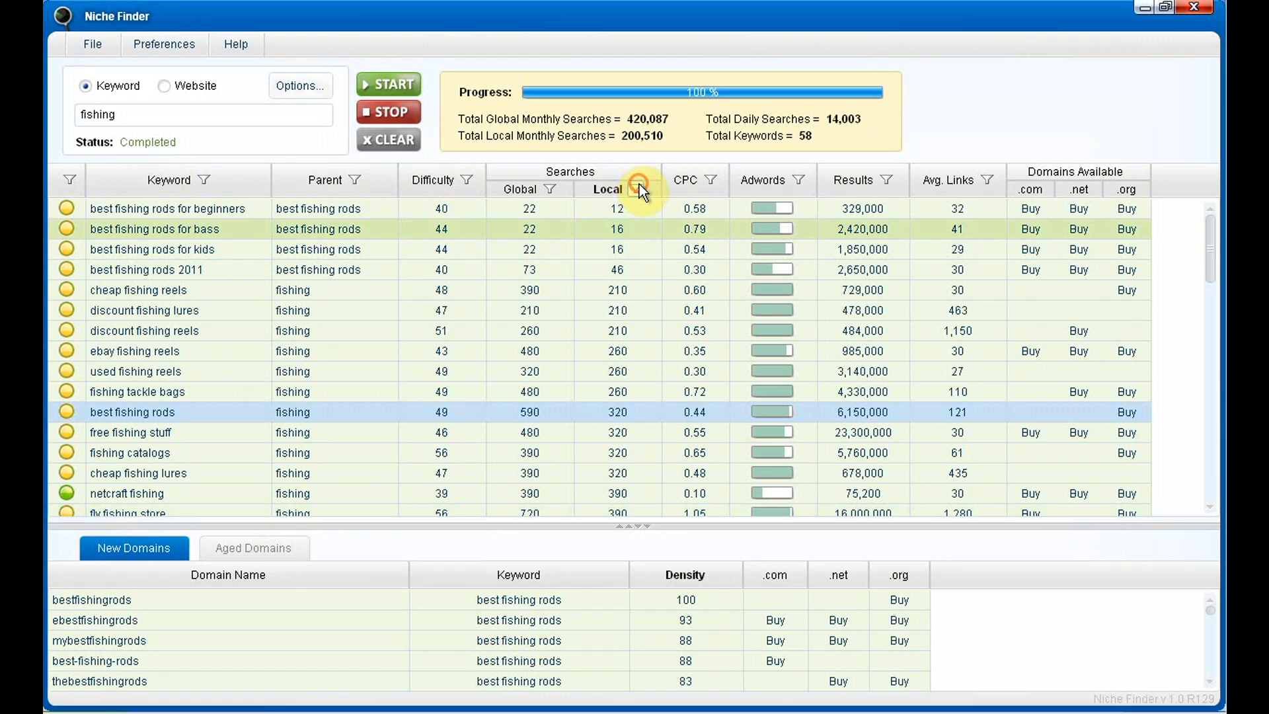
{"action": "left_click", "coordinate": [638, 189]}
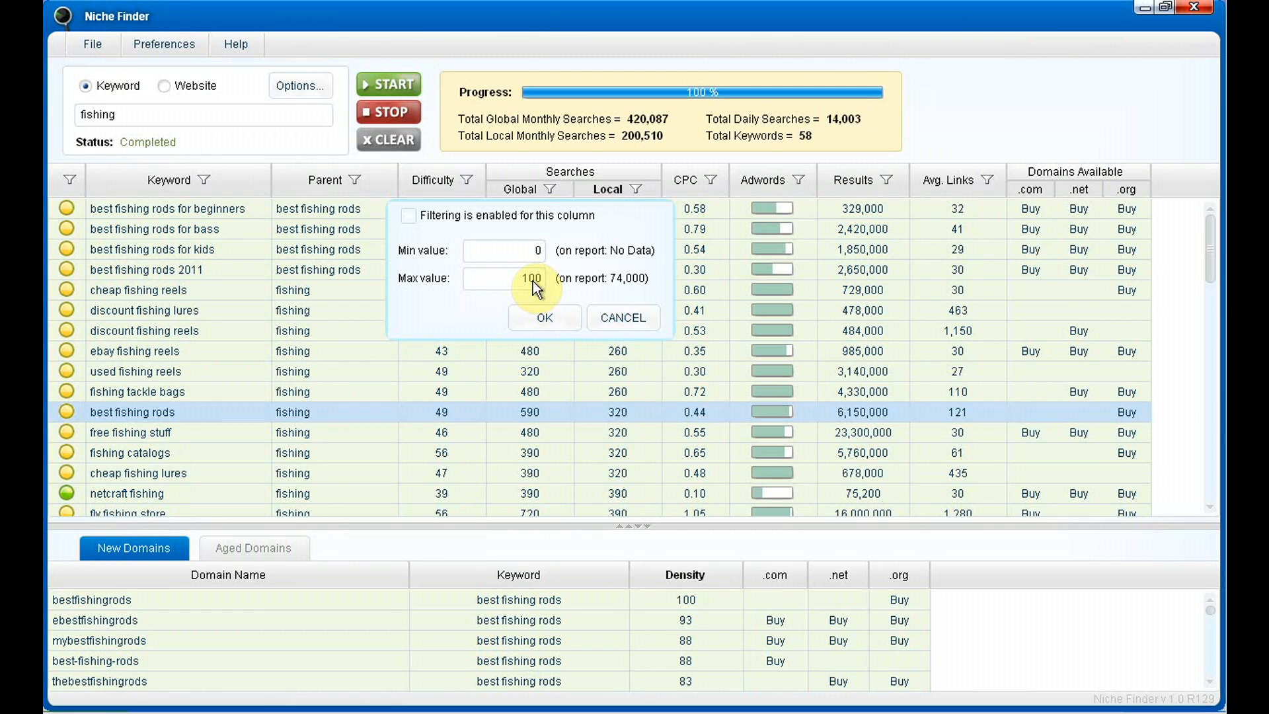
{"action": "left_click", "coordinate": [620, 311]}
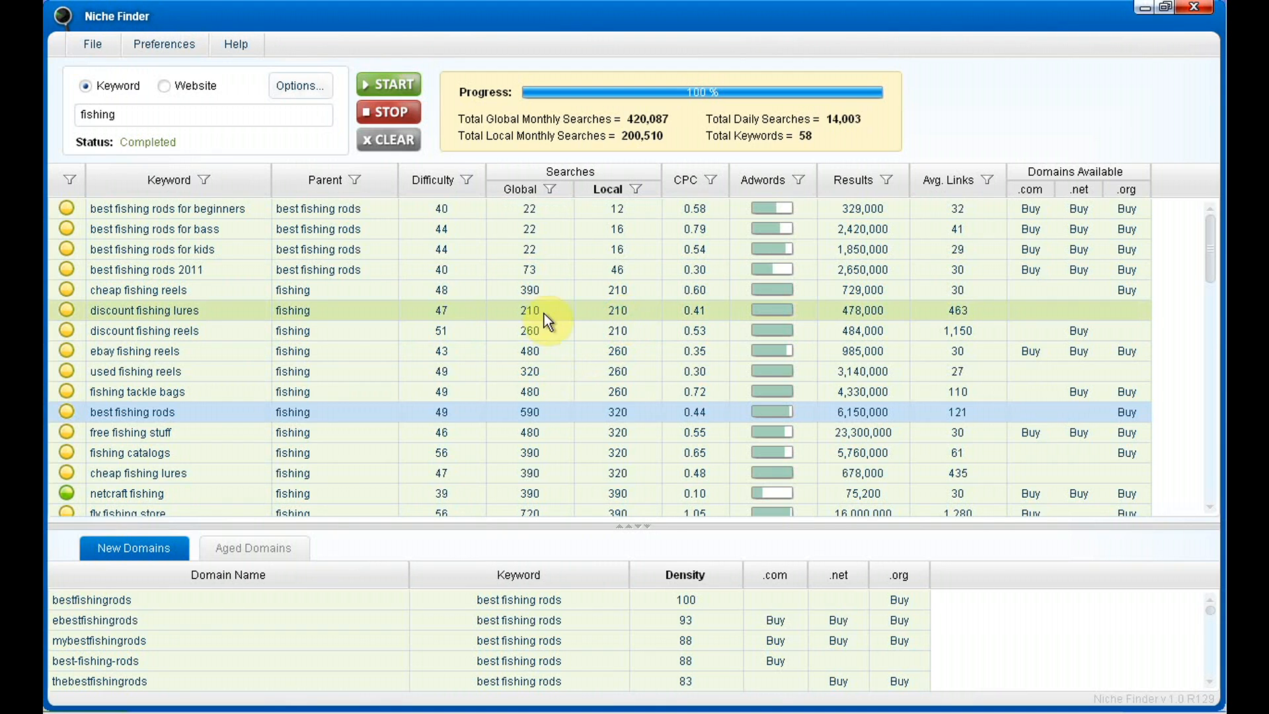
Review the keyword options and general settings in the preferences, including the green, yellow and red difficulty range values, and save them
{"action": "left_click", "coordinate": [327, 93]}
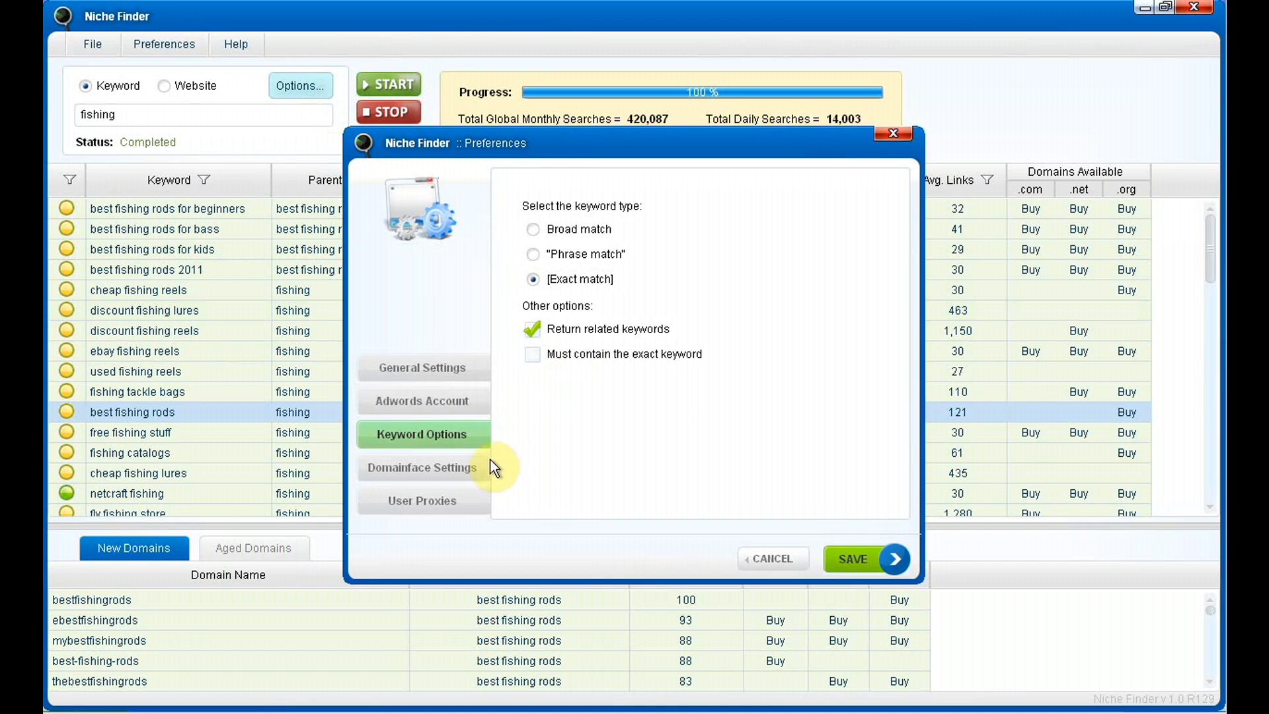
{"action": "left_click", "coordinate": [442, 372]}
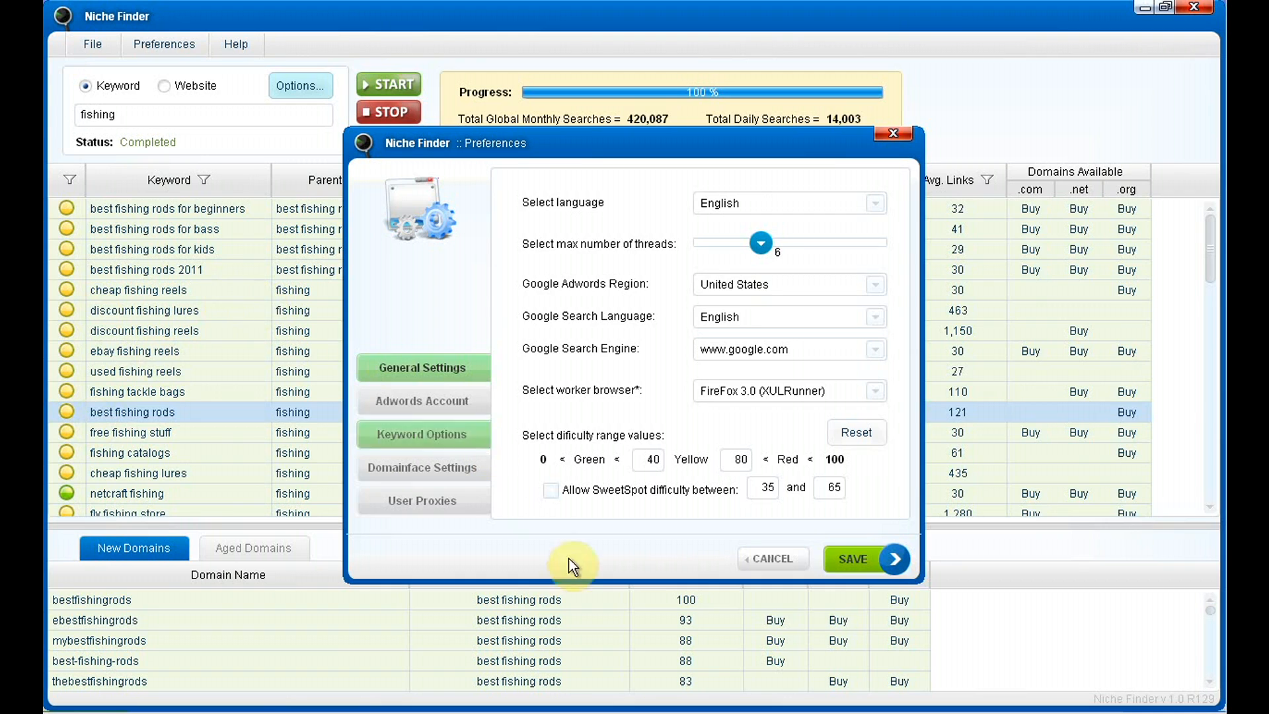
{"action": "left_click", "coordinate": [598, 485]}
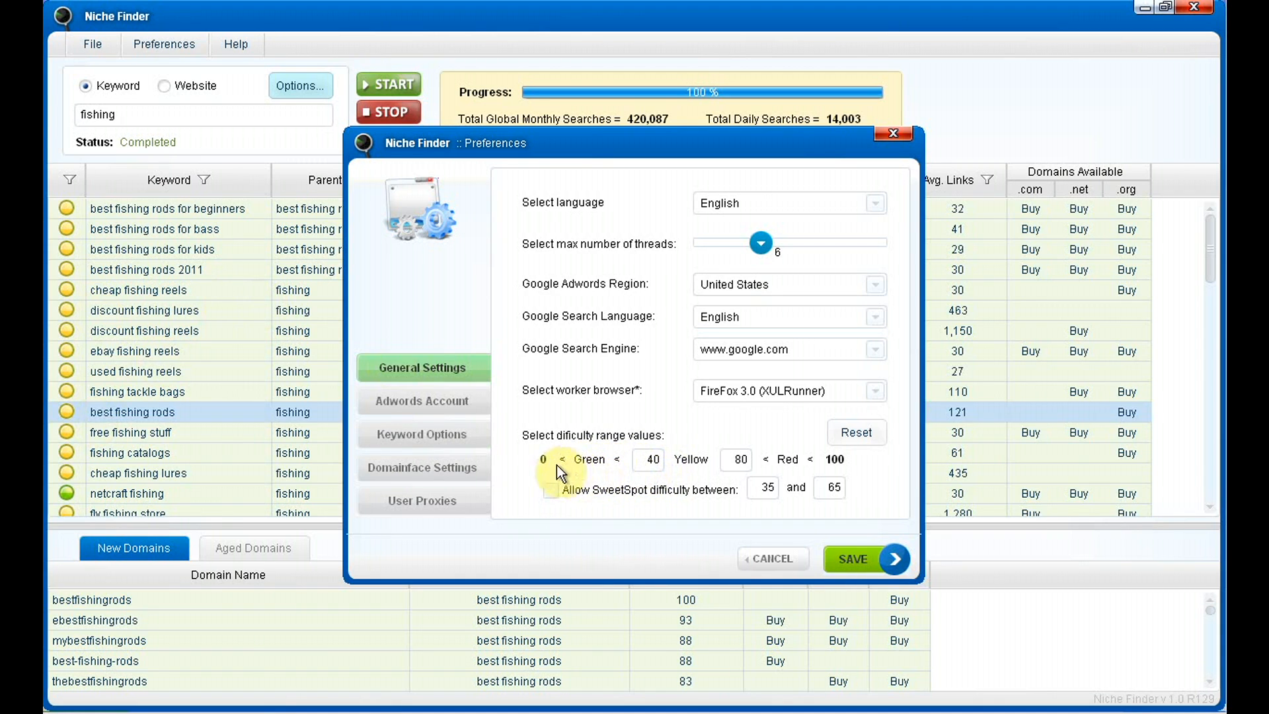
{"action": "double_click", "coordinate": [644, 462]}
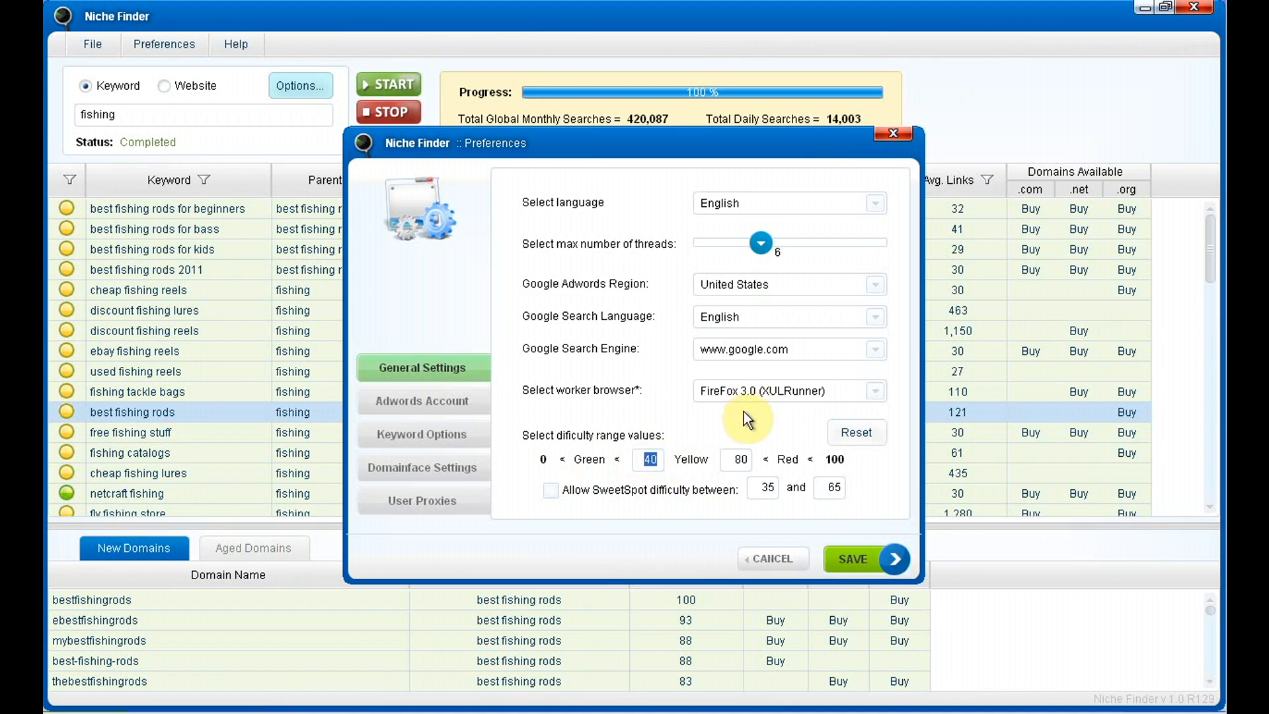
{"action": "left_click", "coordinate": [693, 459]}
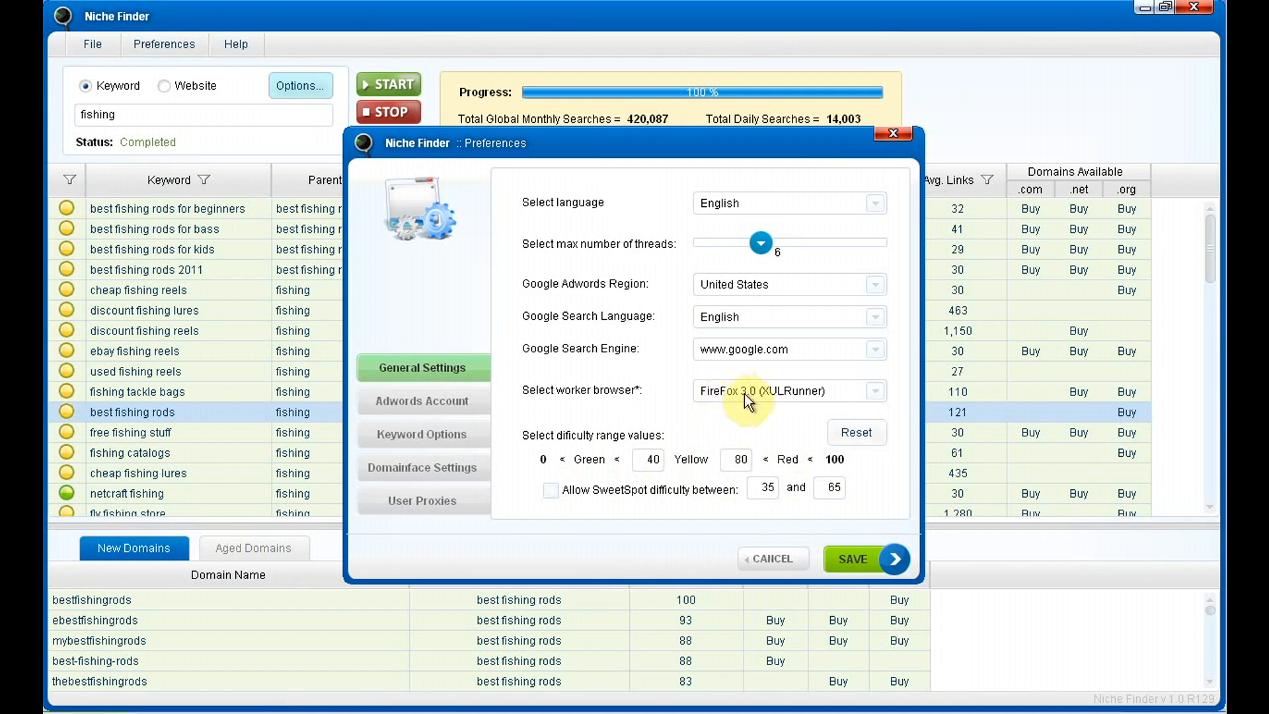
{"action": "left_click", "coordinate": [850, 565]}
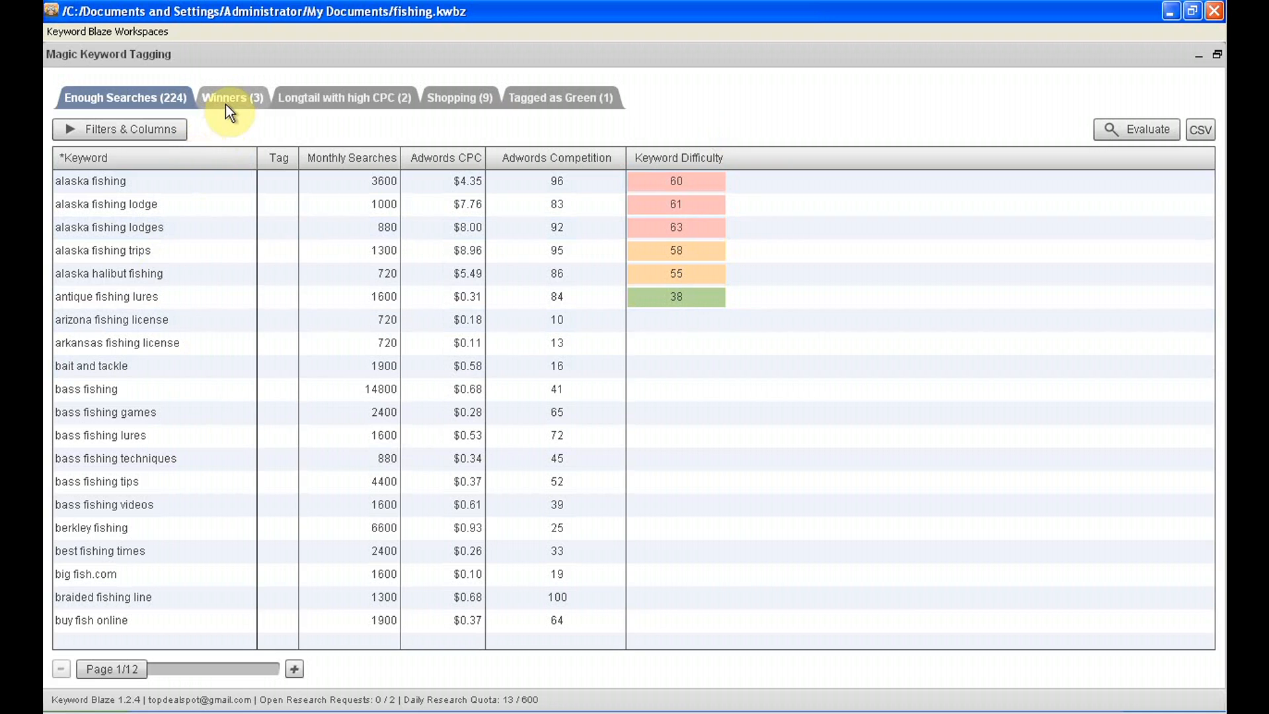
Switch to Keyword Blaze and open the detailed competition analysis for "alaska fly fishing" from the Winners set
{"action": "left_click", "coordinate": [222, 98]}
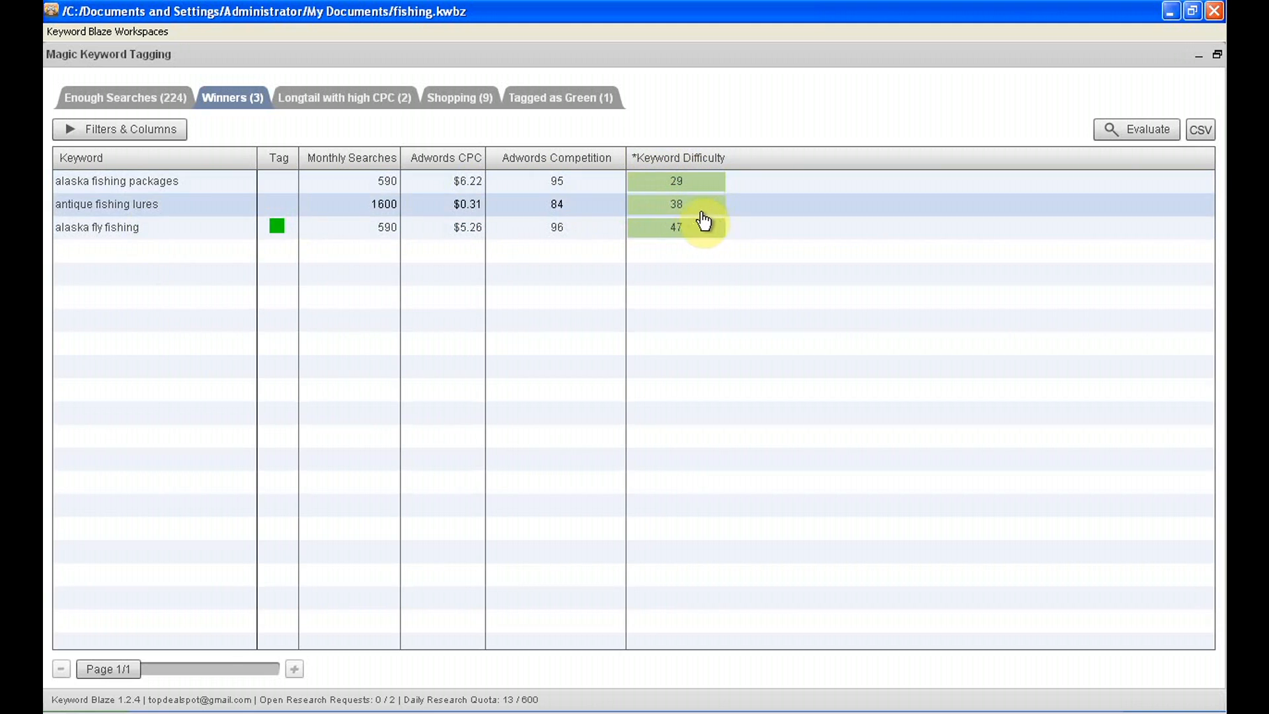
{"action": "left_click", "coordinate": [117, 231]}
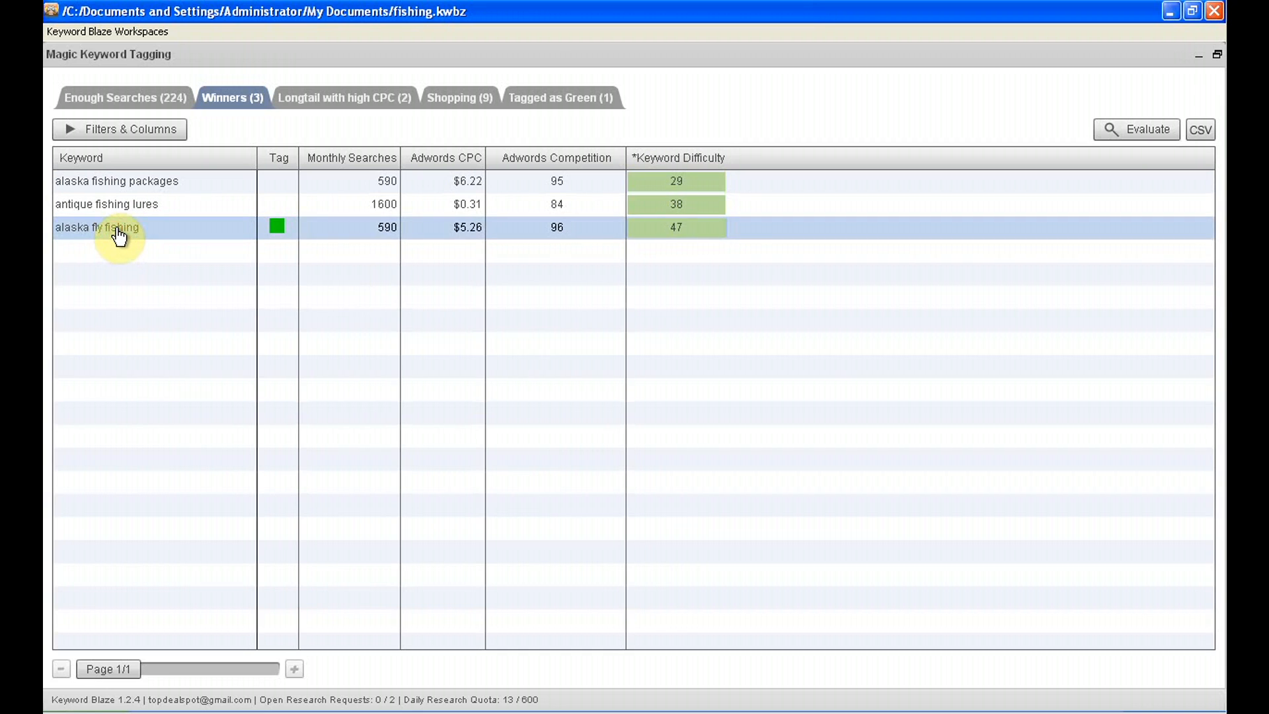
{"action": "double_click", "coordinate": [118, 231]}
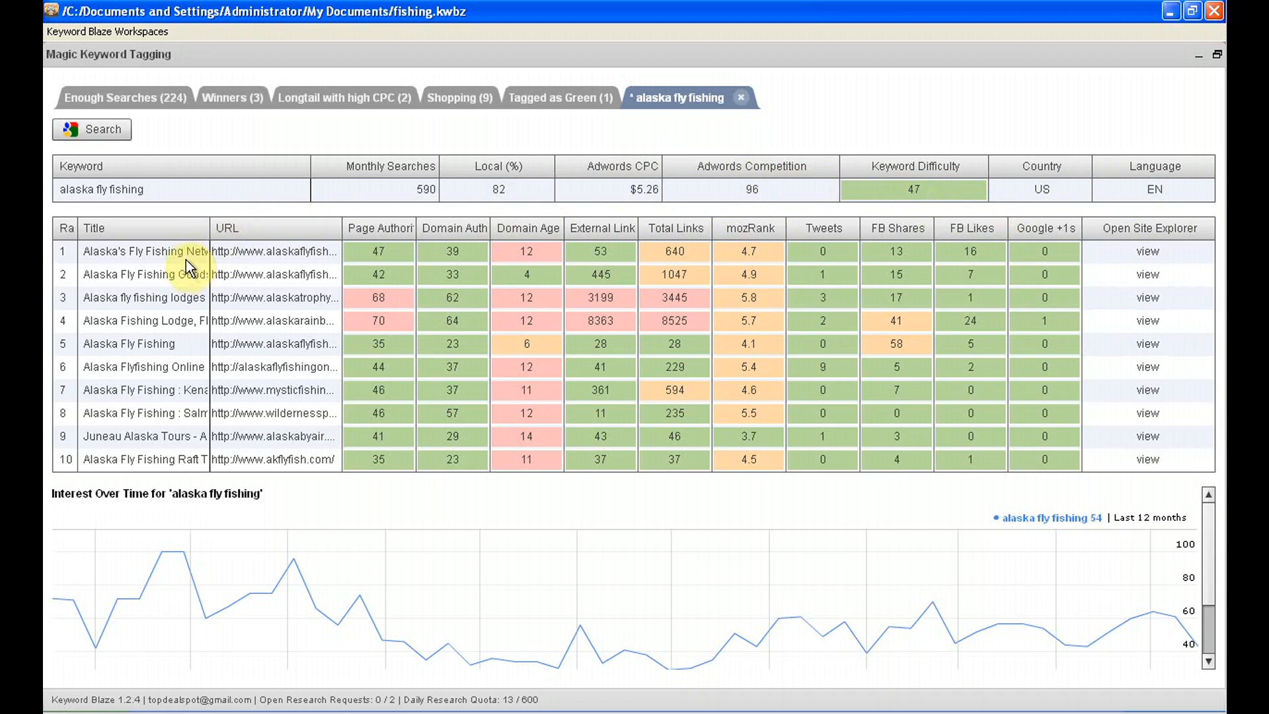
Widen the Title and URL columns to read the ranking pages for "alaska fly fishing", and narrow them again
{"action": "left_click_drag", "start_coordinate": [210, 231], "coordinate": [333, 240]}
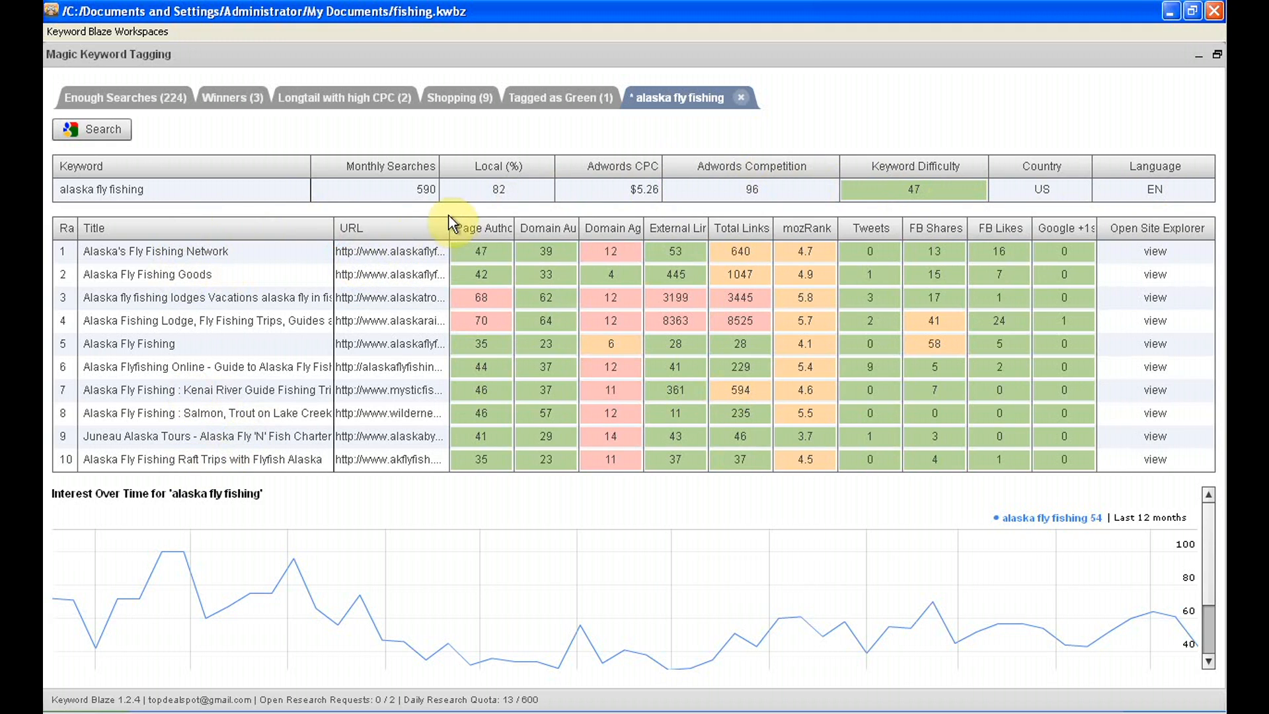
{"action": "left_click_drag", "start_coordinate": [450, 225], "coordinate": [670, 248]}
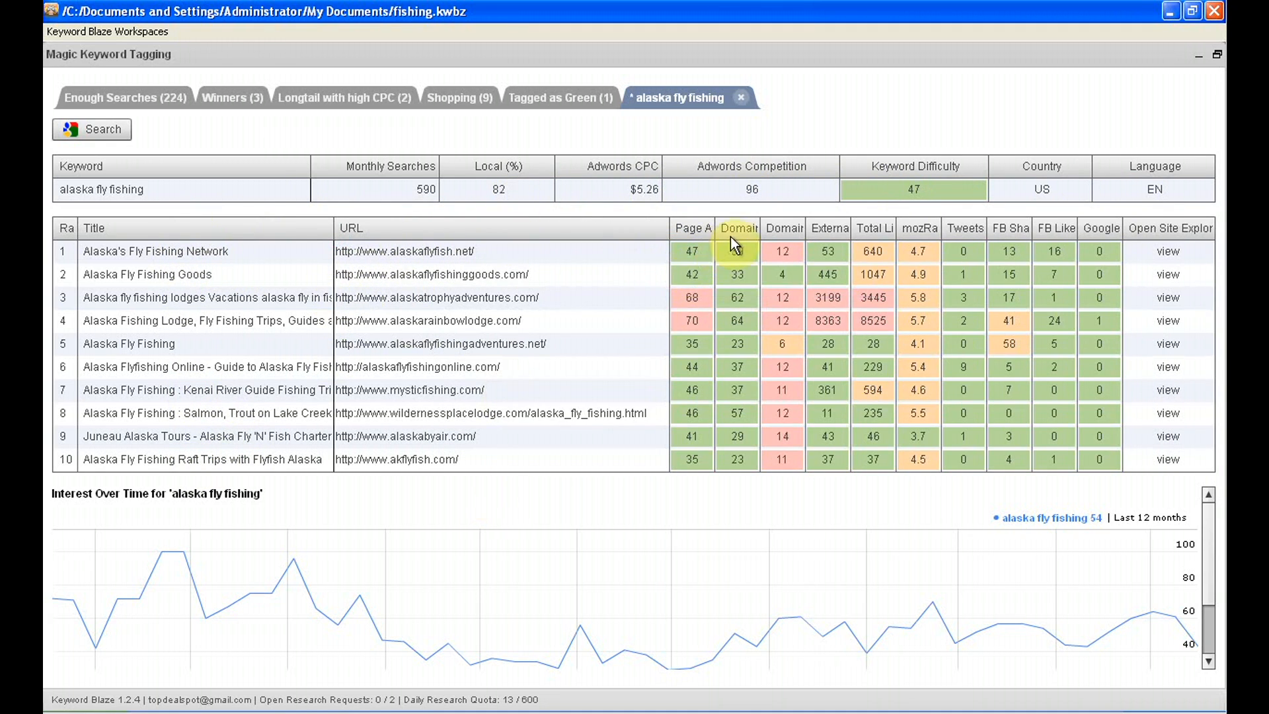
{"action": "left_click_drag", "start_coordinate": [664, 232], "coordinate": [474, 228]}
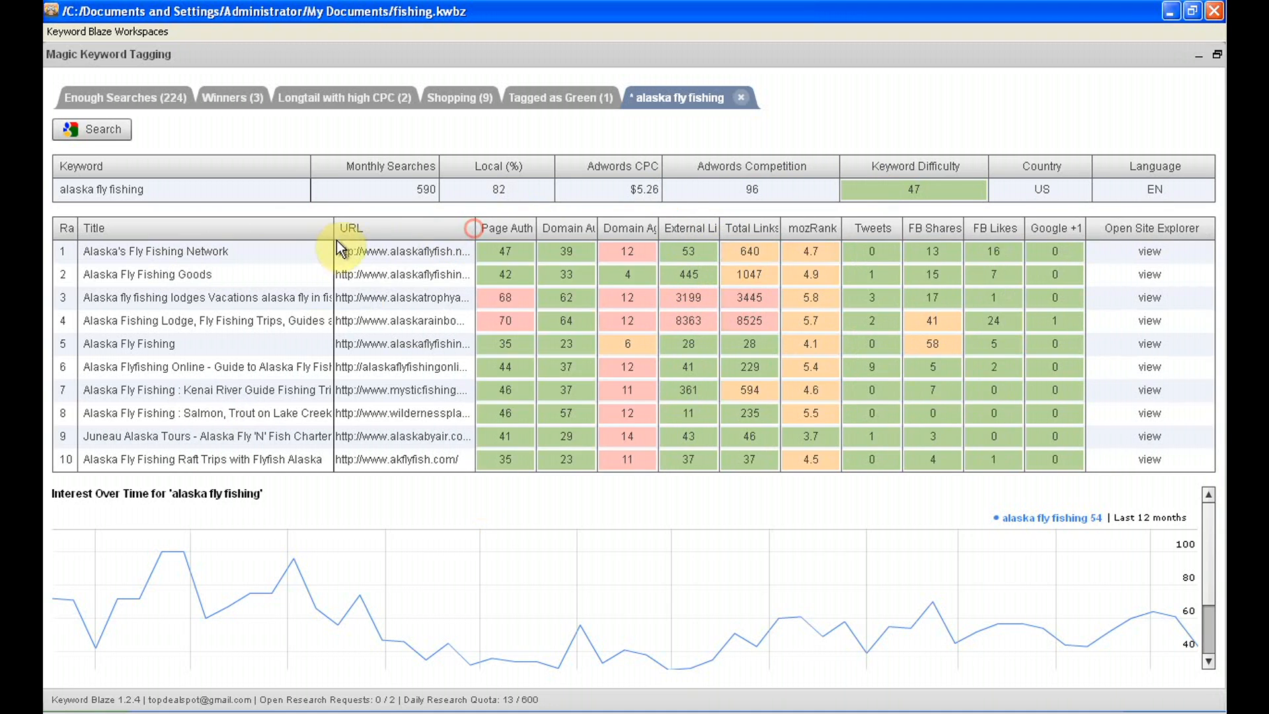
{"action": "left_click_drag", "start_coordinate": [333, 229], "coordinate": [173, 228]}
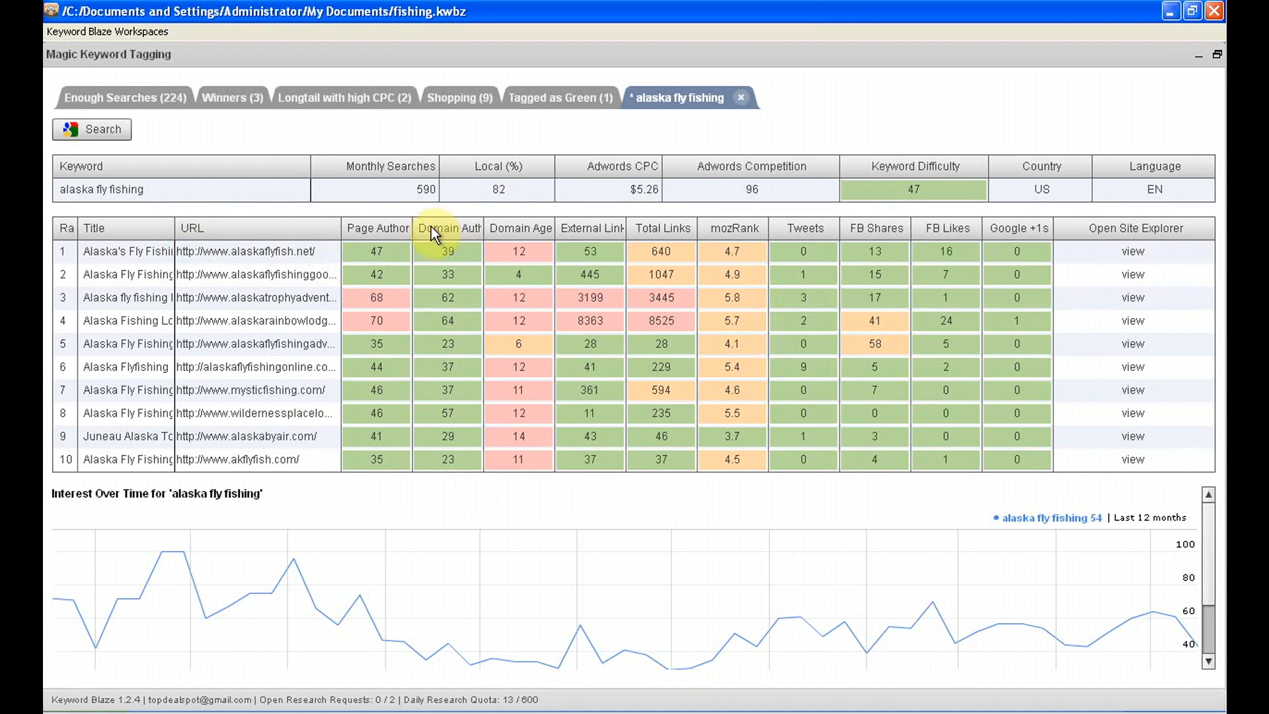
Resize the authority, domain age, external links and Google +1s columns to examine their metrics, close the analysis and return to Winners
{"action": "left_click_drag", "start_coordinate": [411, 227], "coordinate": [601, 228]}
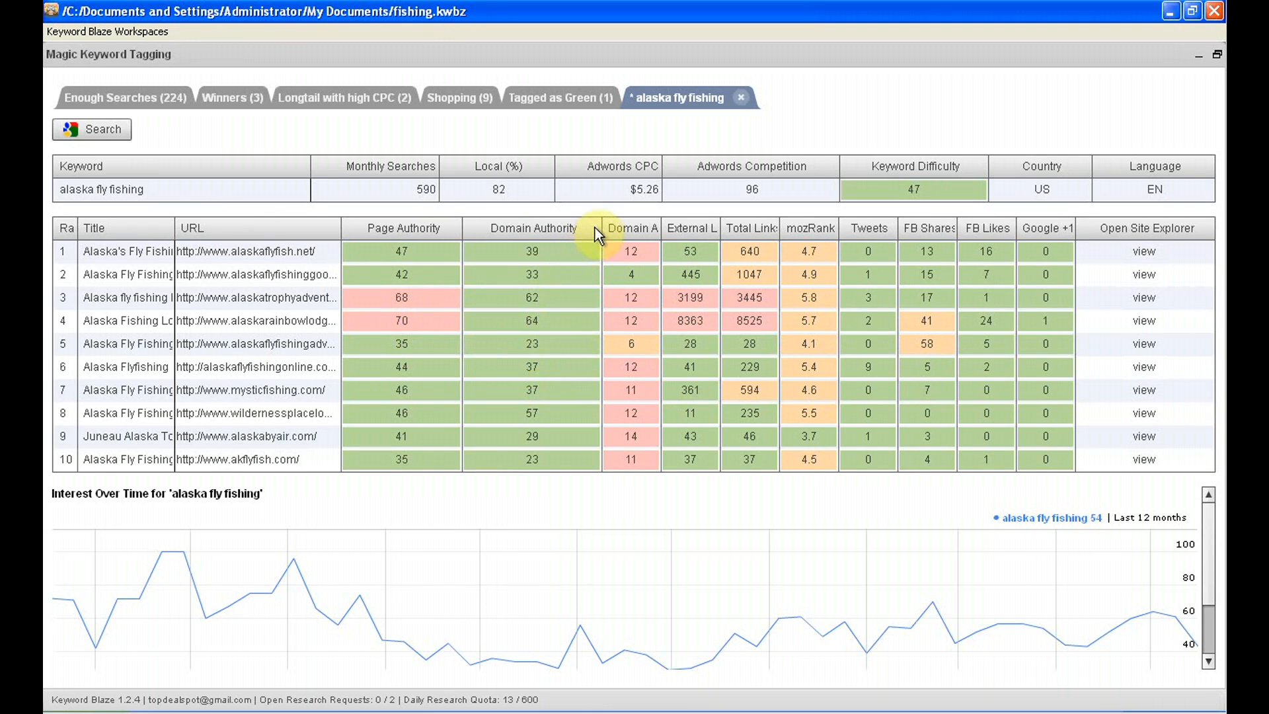
{"action": "left_click_drag", "start_coordinate": [599, 228], "coordinate": [481, 227]}
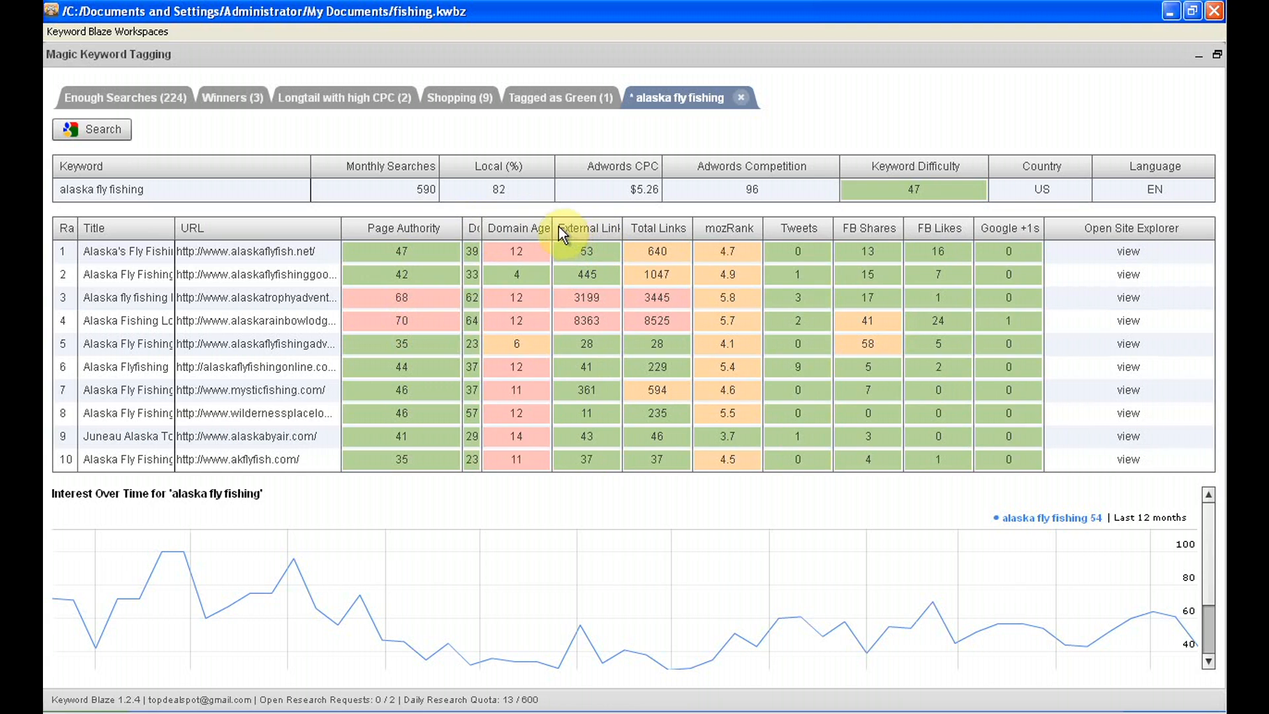
{"action": "left_click_drag", "start_coordinate": [557, 226], "coordinate": [567, 225]}
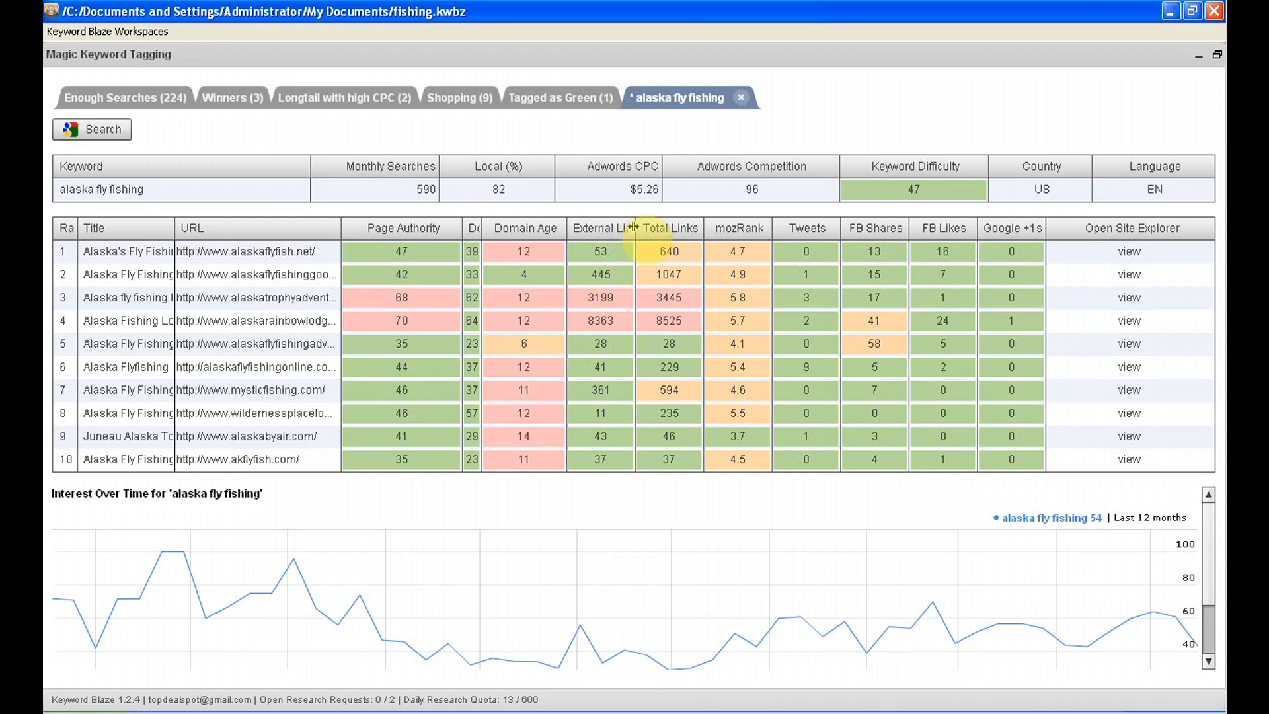
{"action": "left_click_drag", "start_coordinate": [633, 228], "coordinate": [678, 225]}
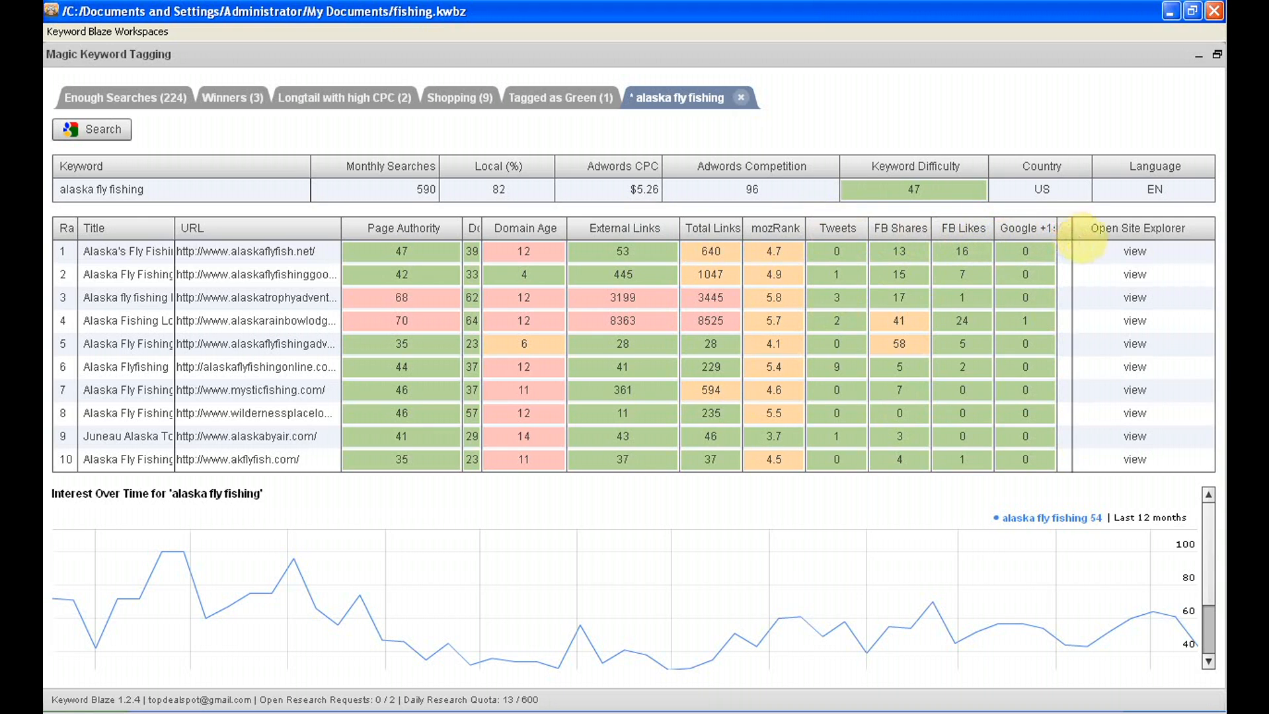
{"action": "left_click_drag", "start_coordinate": [1056, 230], "coordinate": [1072, 229]}
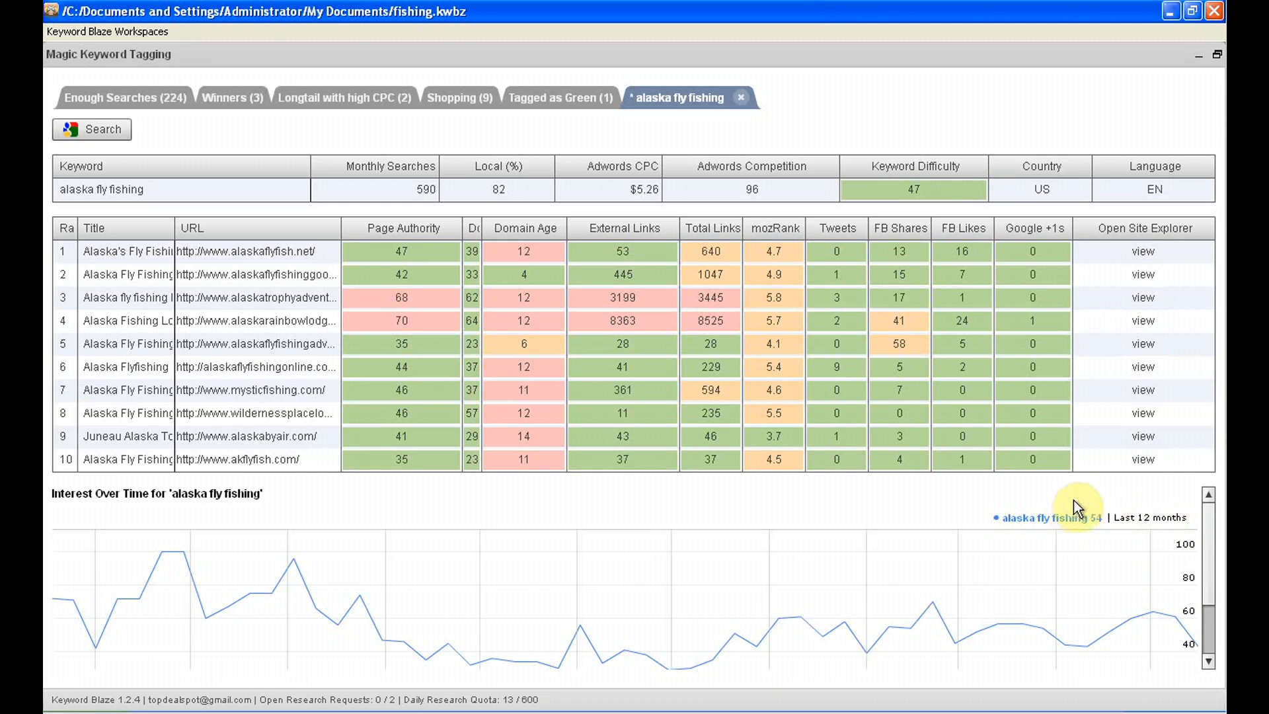
{"action": "left_click", "coordinate": [743, 98]}
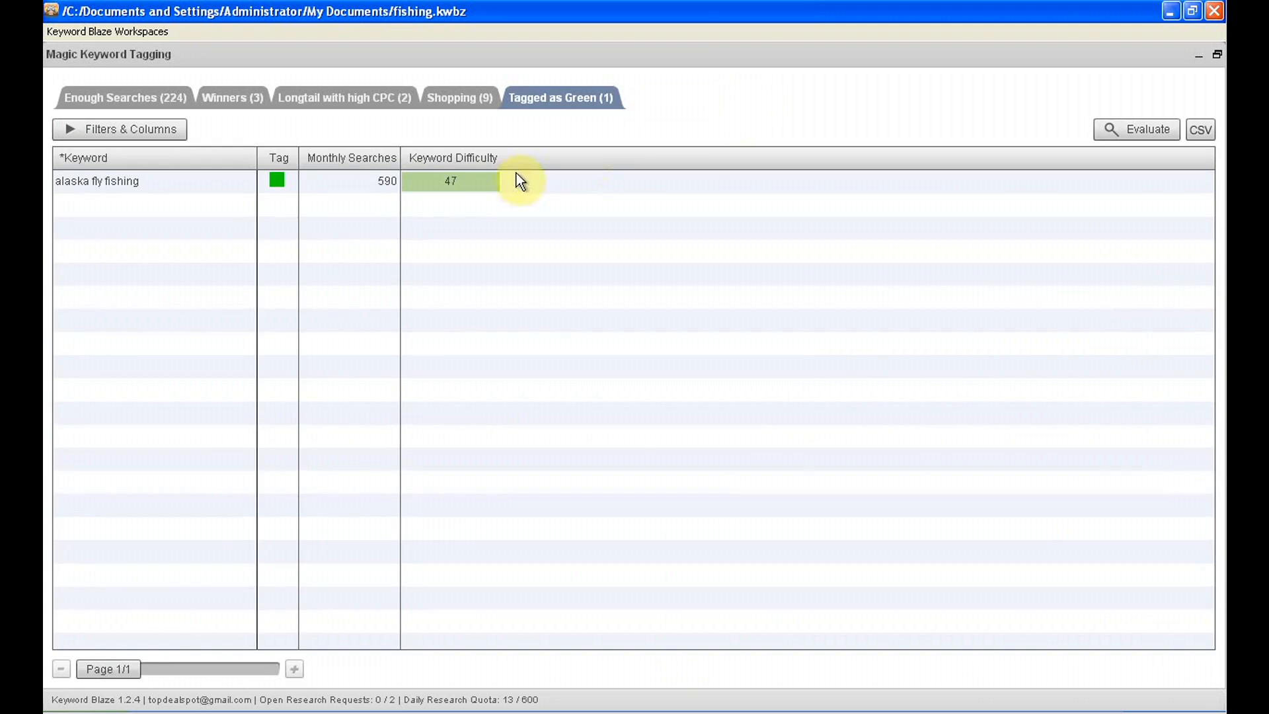
{"action": "left_click", "coordinate": [225, 99]}
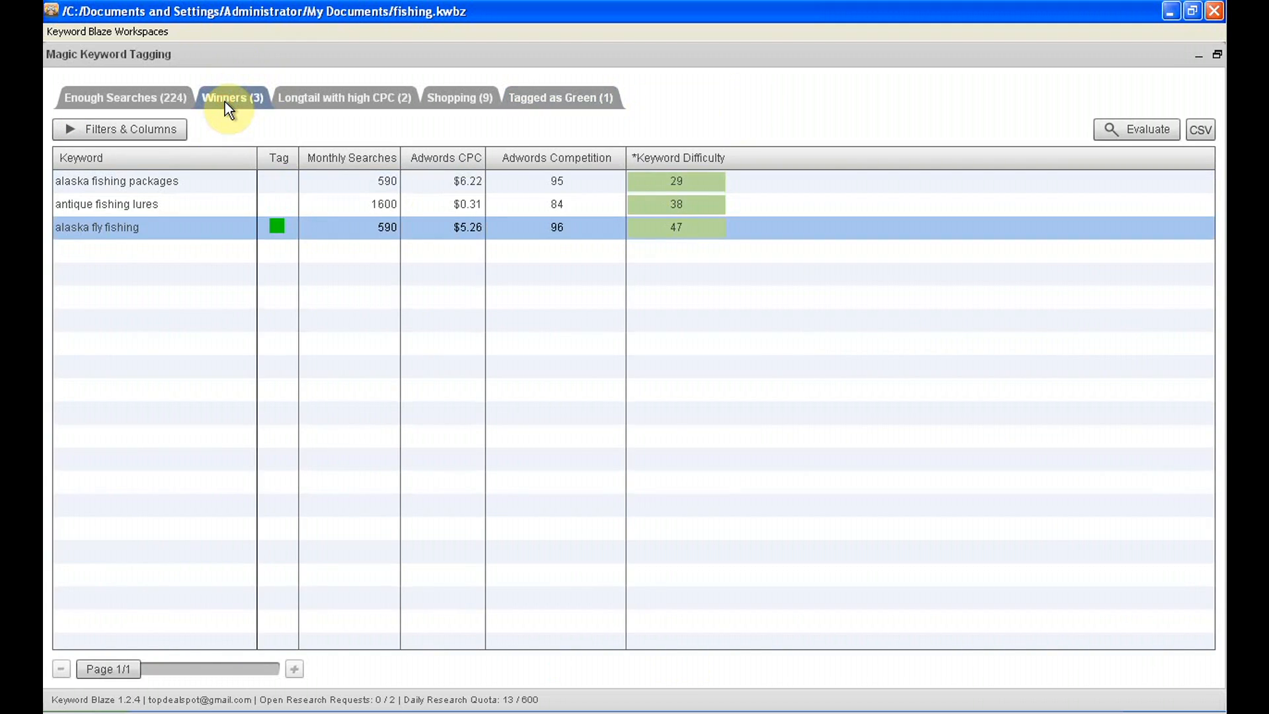